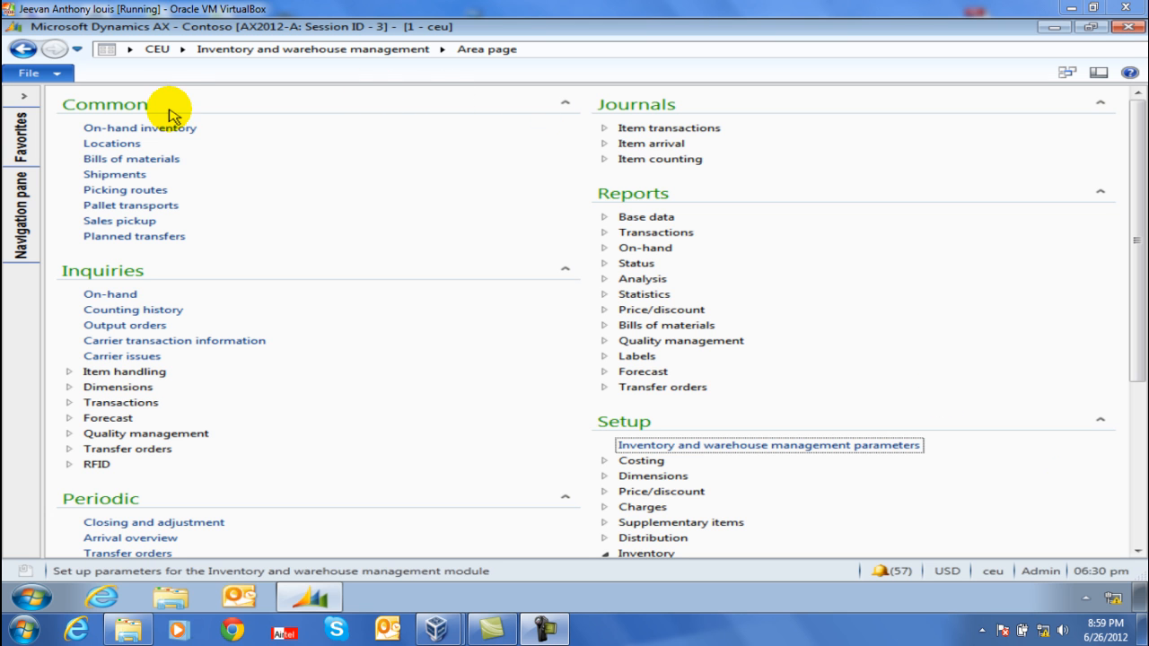
Open the Products list in the Product information management module of company CEU
click(183, 50)
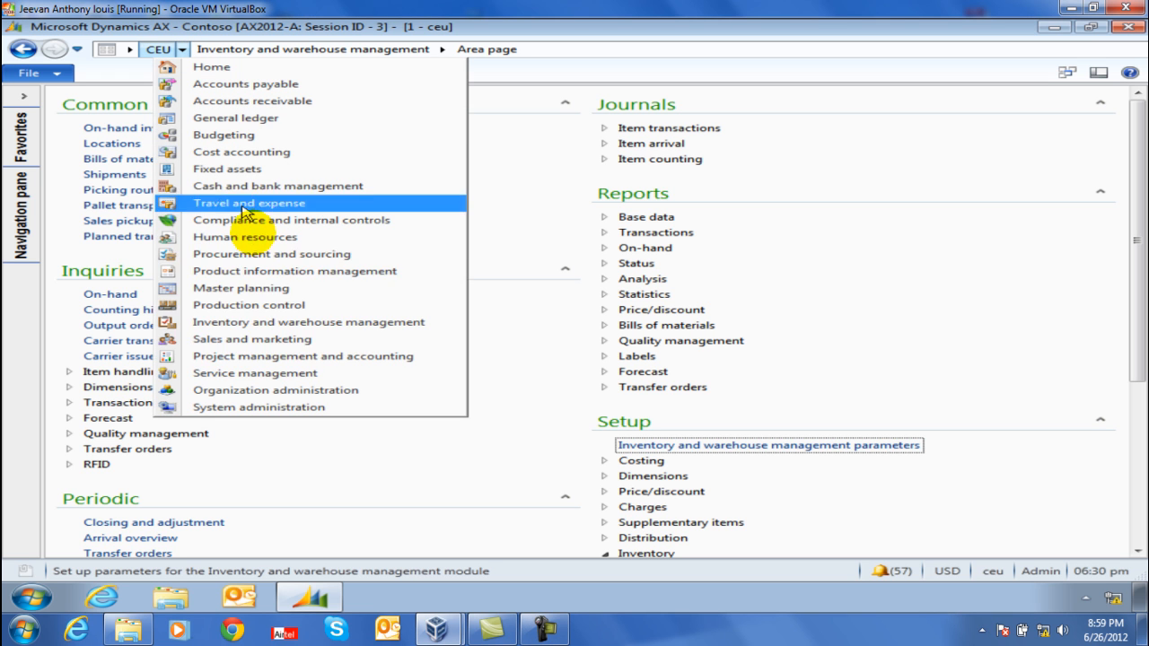
click(257, 272)
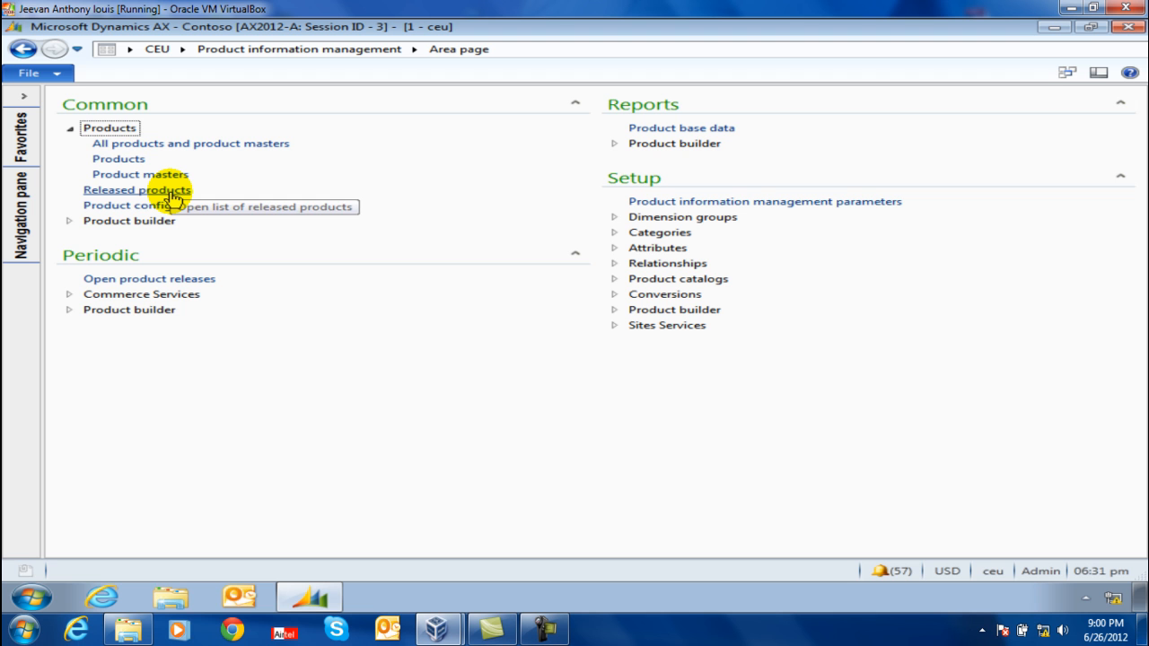
click(106, 162)
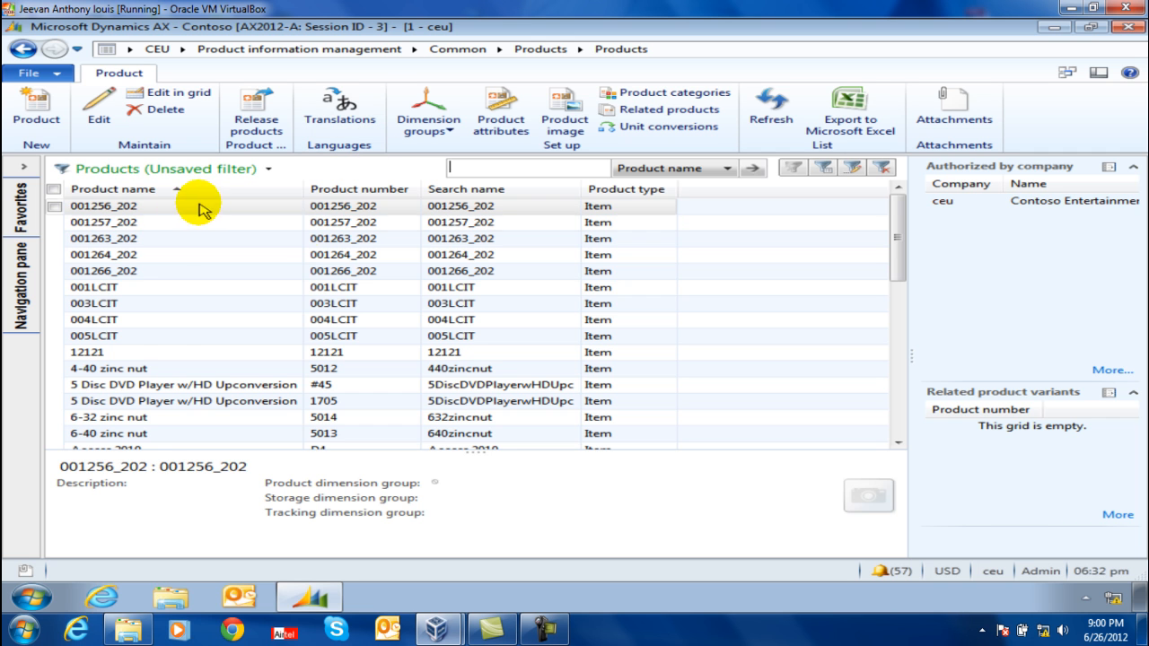
Start a new product with product type Item and product subtype Product
click(29, 126)
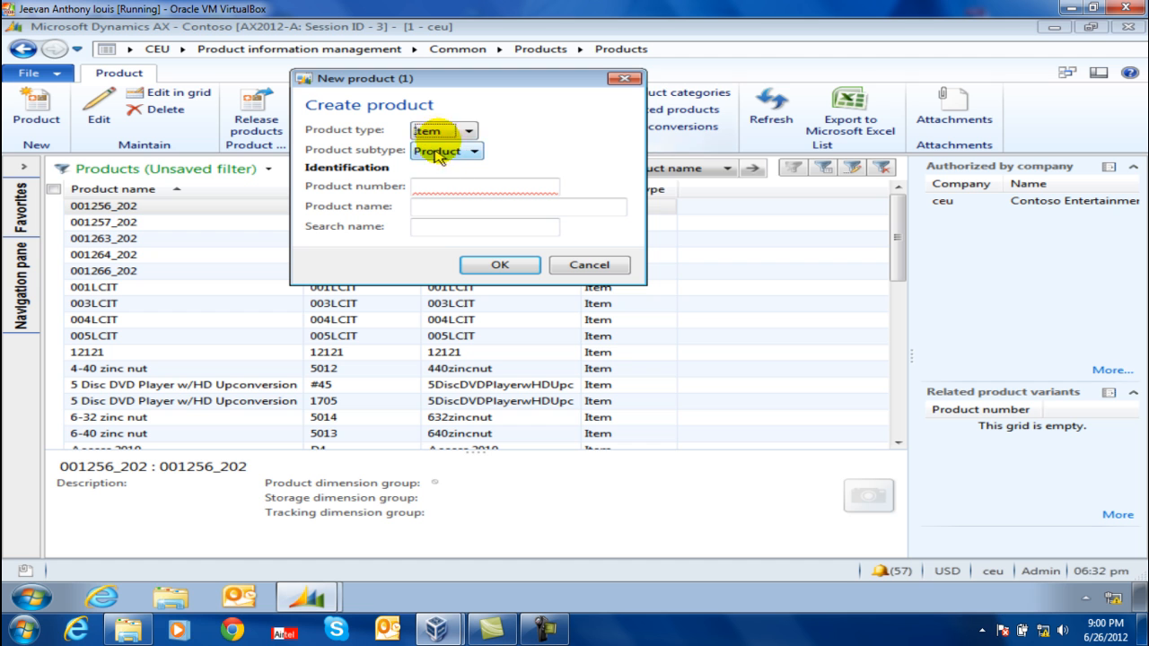
click(466, 131)
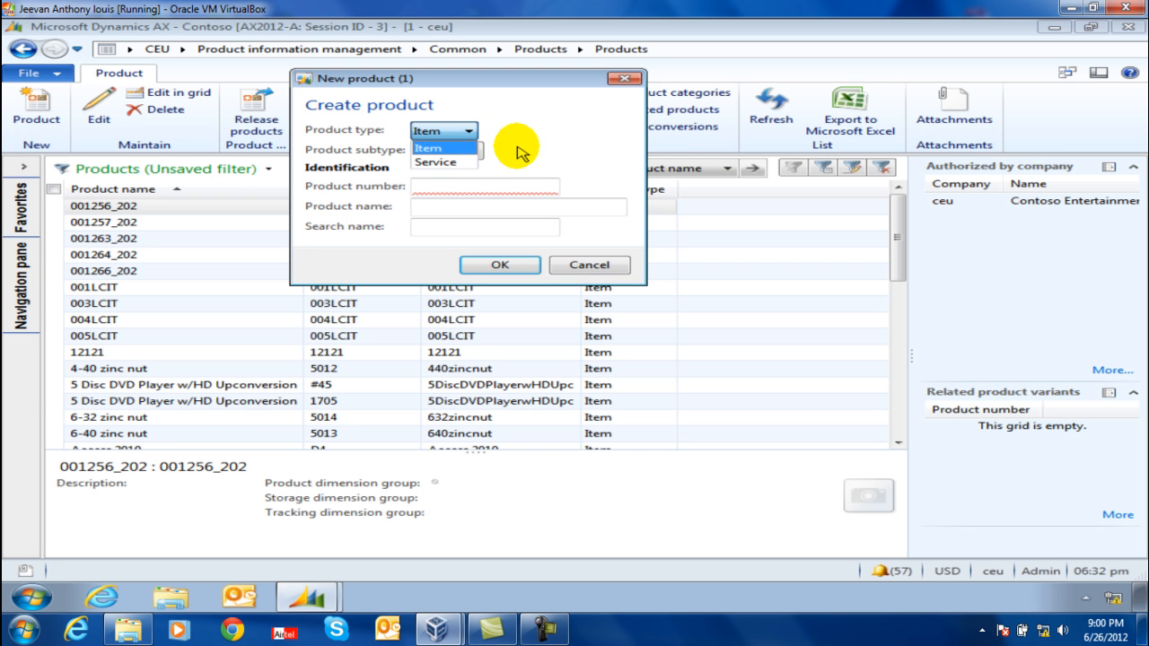
click(468, 145)
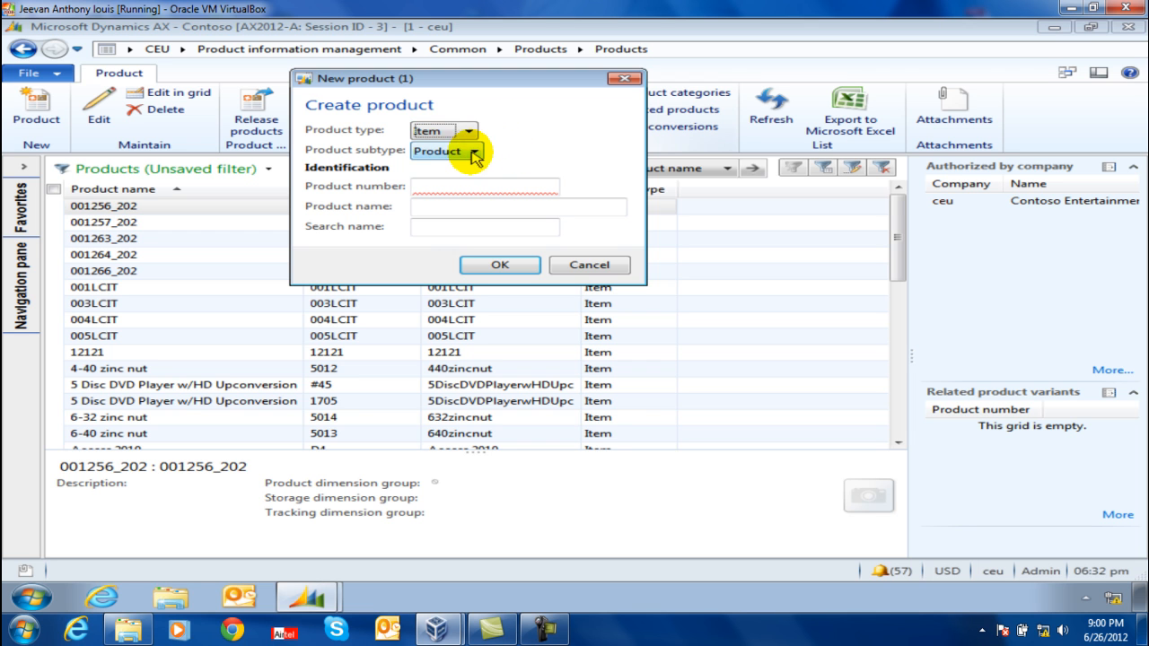
click(446, 133)
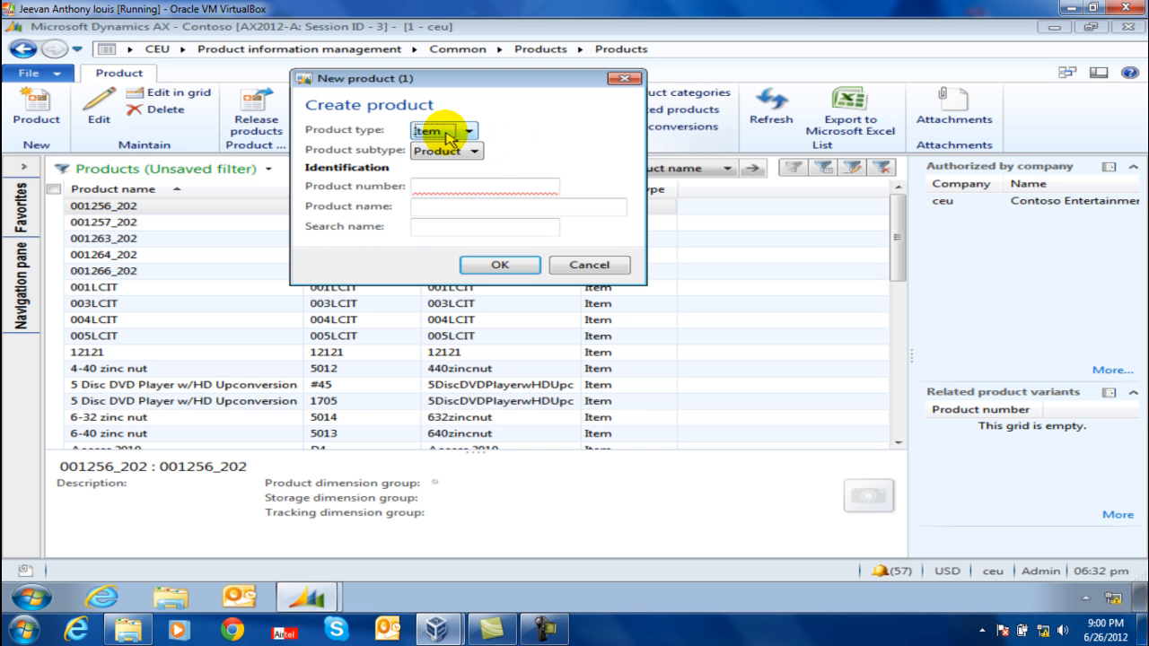
click(454, 151)
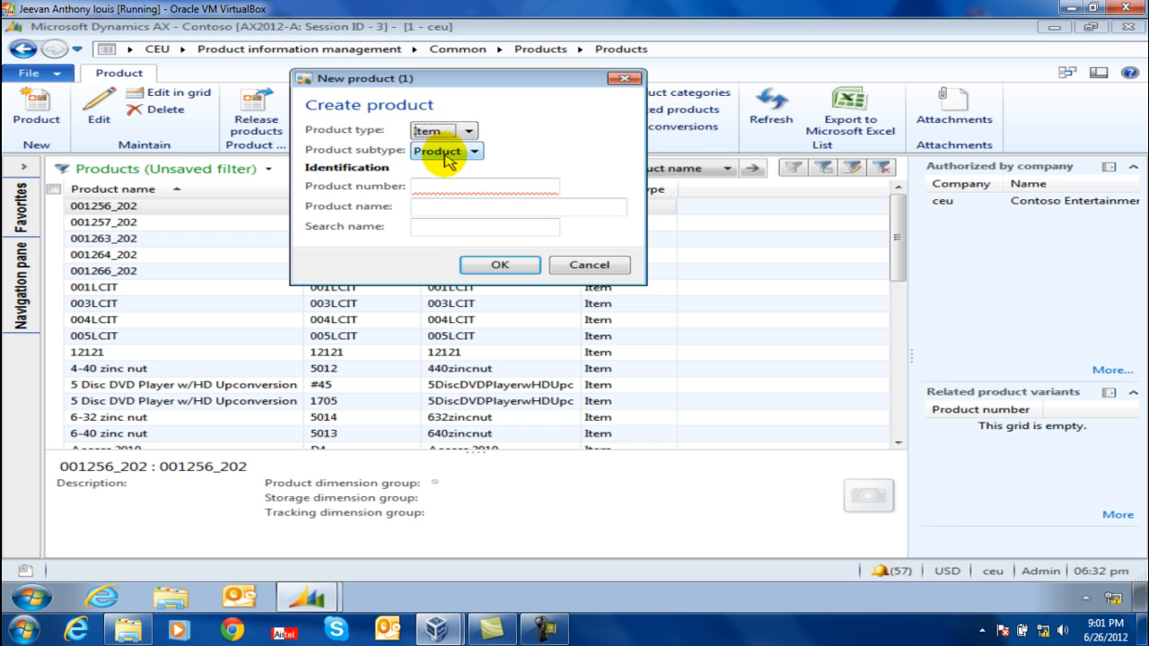
click(457, 153)
click(463, 165)
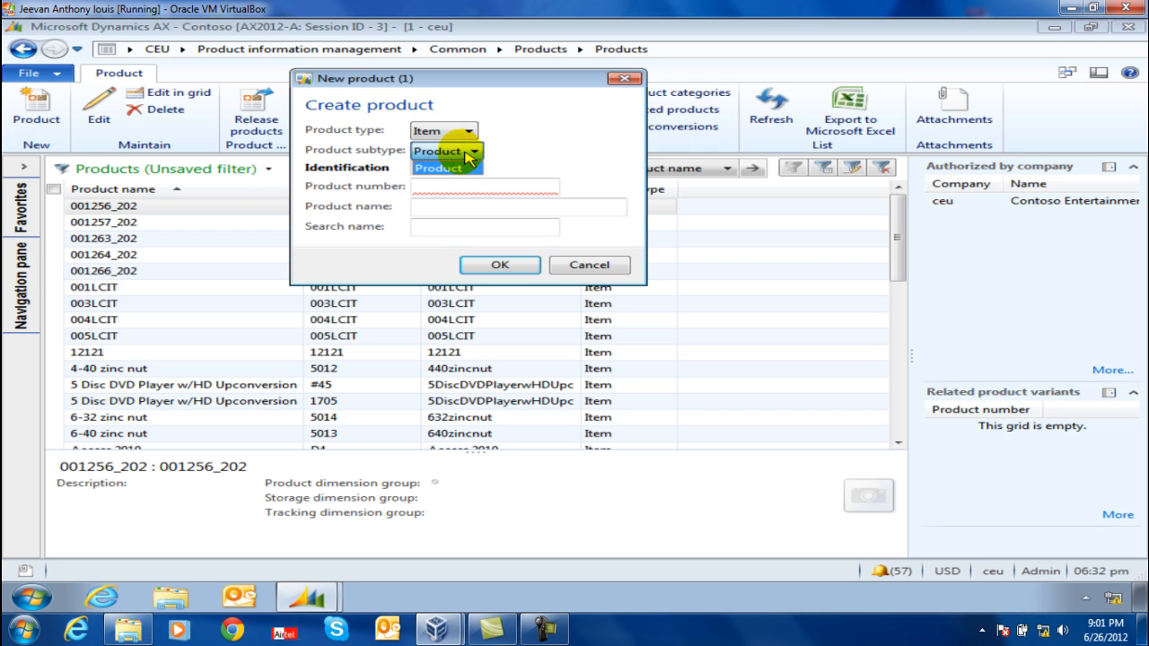
Enter Test-001 as the product number and name, create the product, and select it in the list
click(510, 190)
click(450, 188)
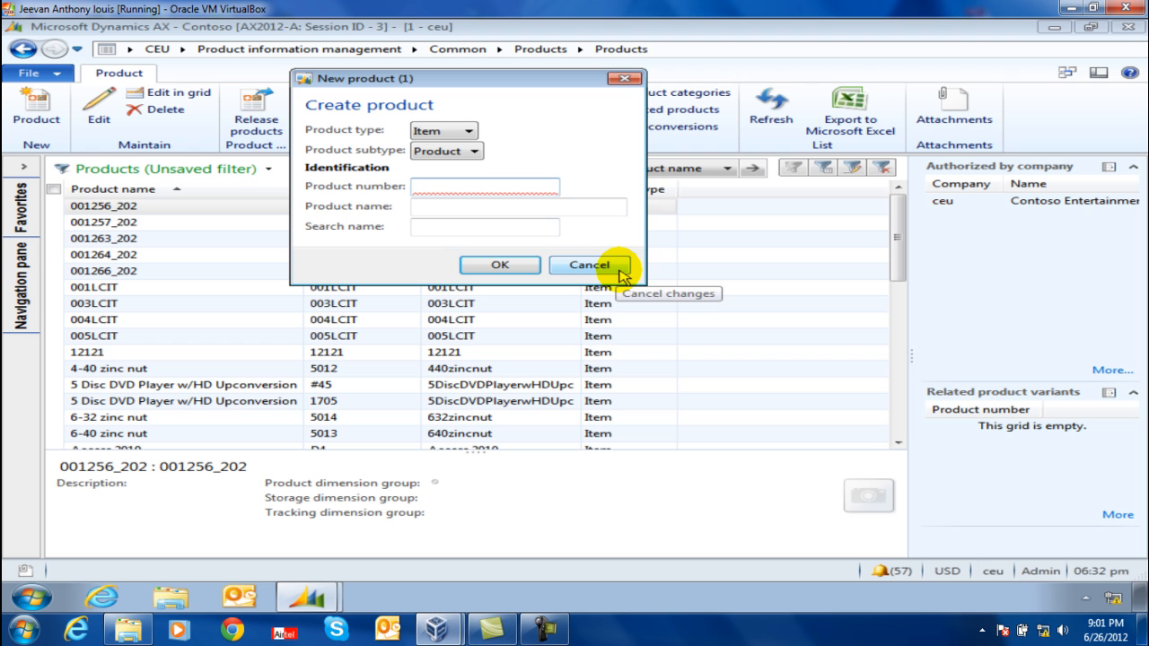
text(Test)
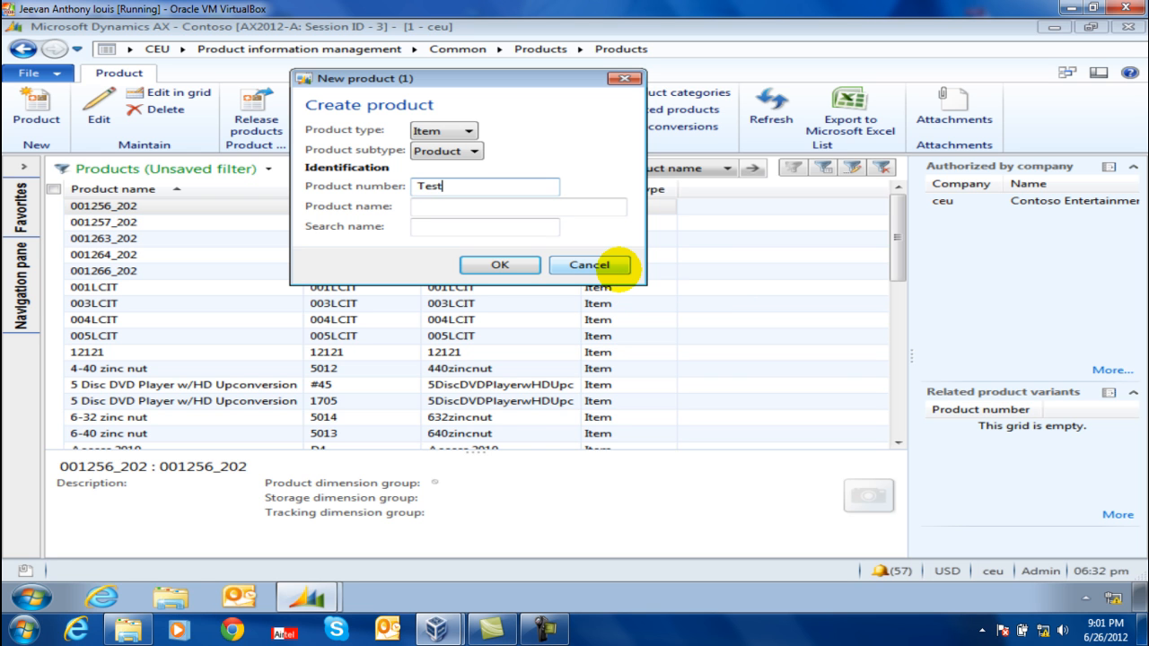
text(-001)
click(529, 205)
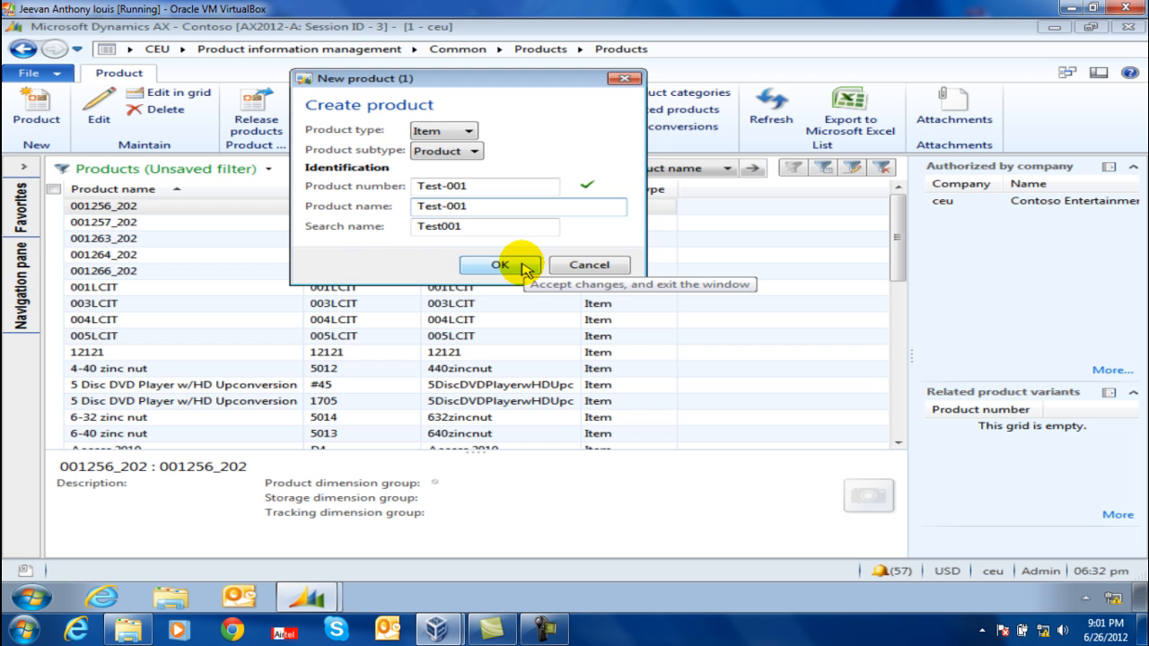
click(527, 267)
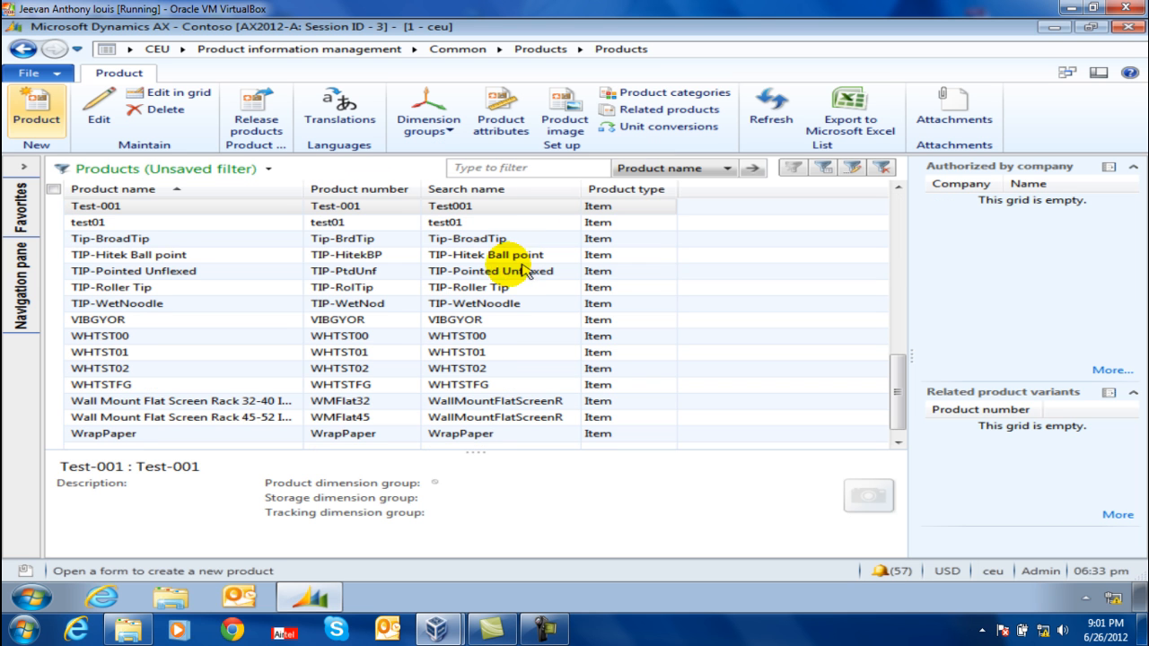
click(148, 209)
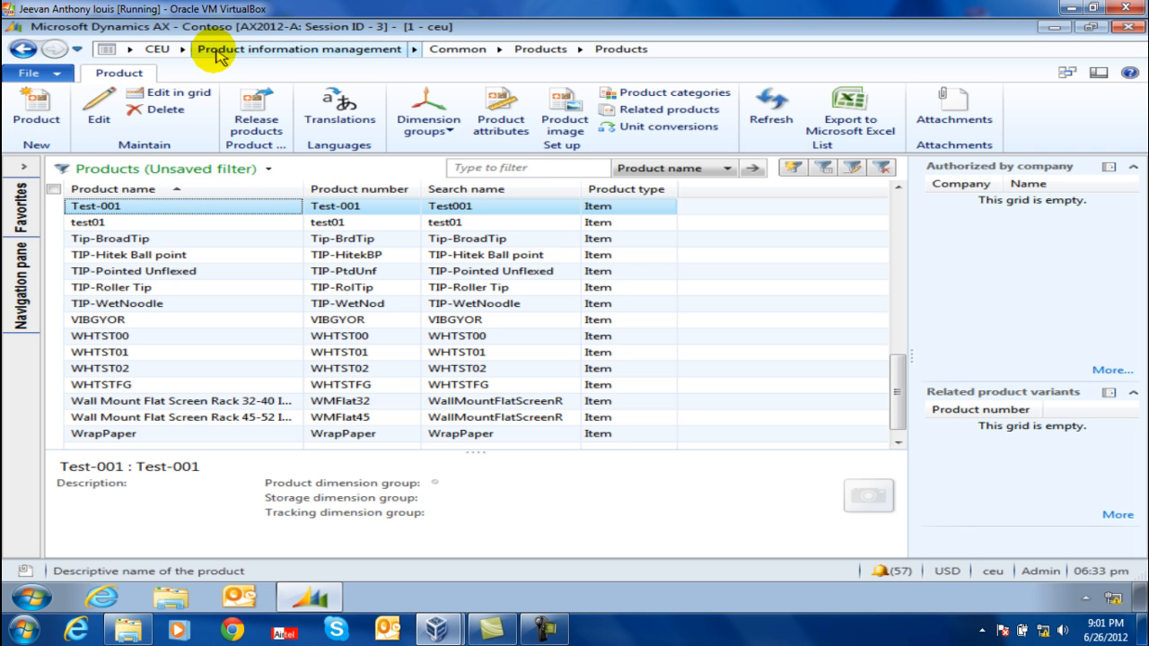
Start a new product from the Product masters list with type Item and subtype Product master
click(216, 54)
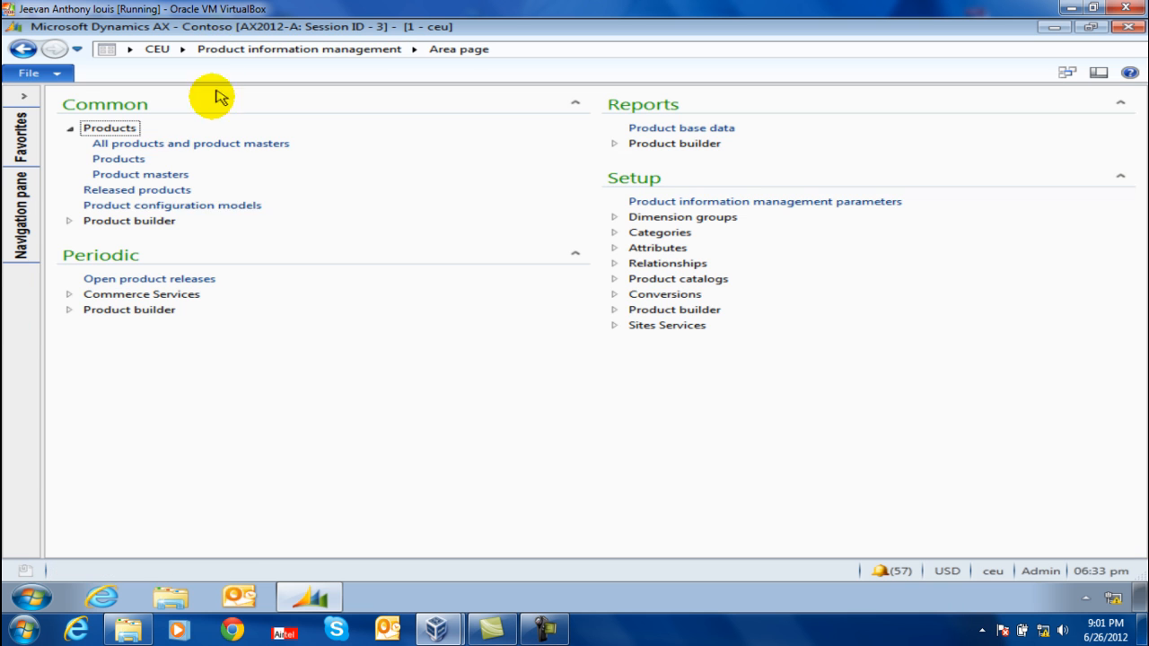
click(126, 176)
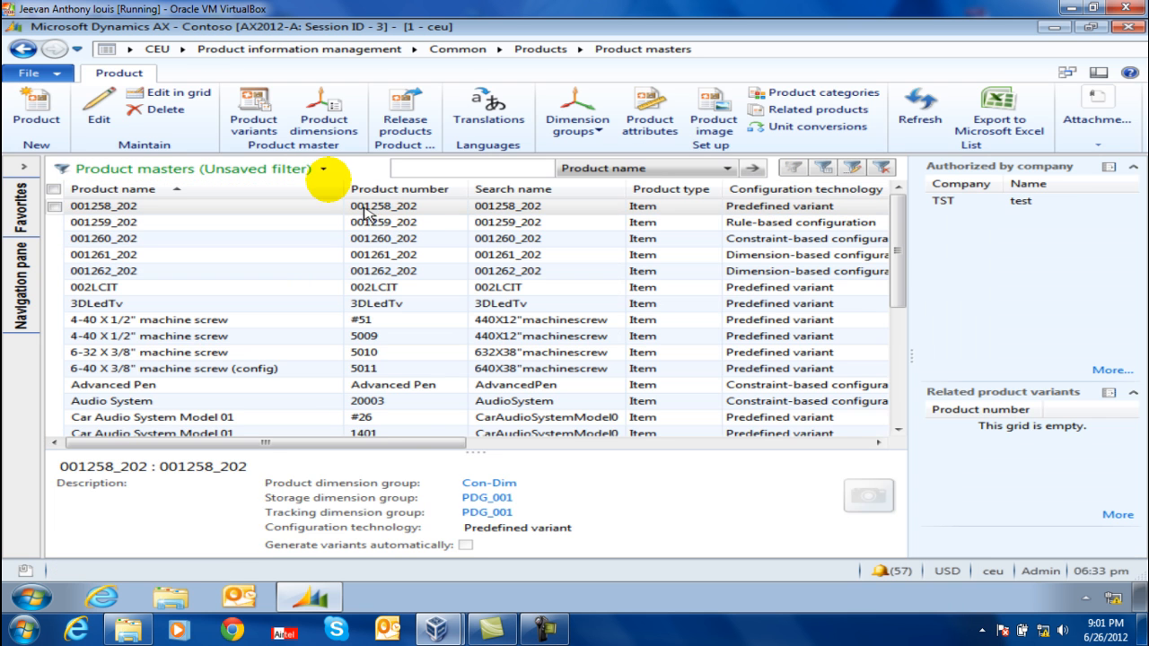
click(34, 108)
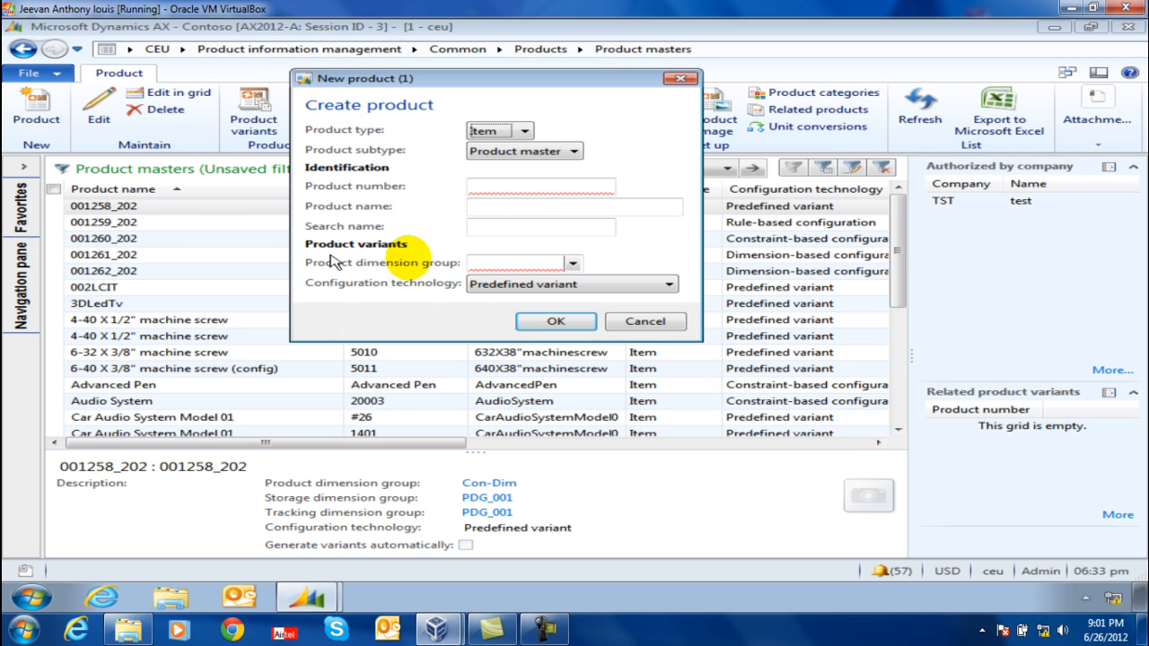
click(523, 131)
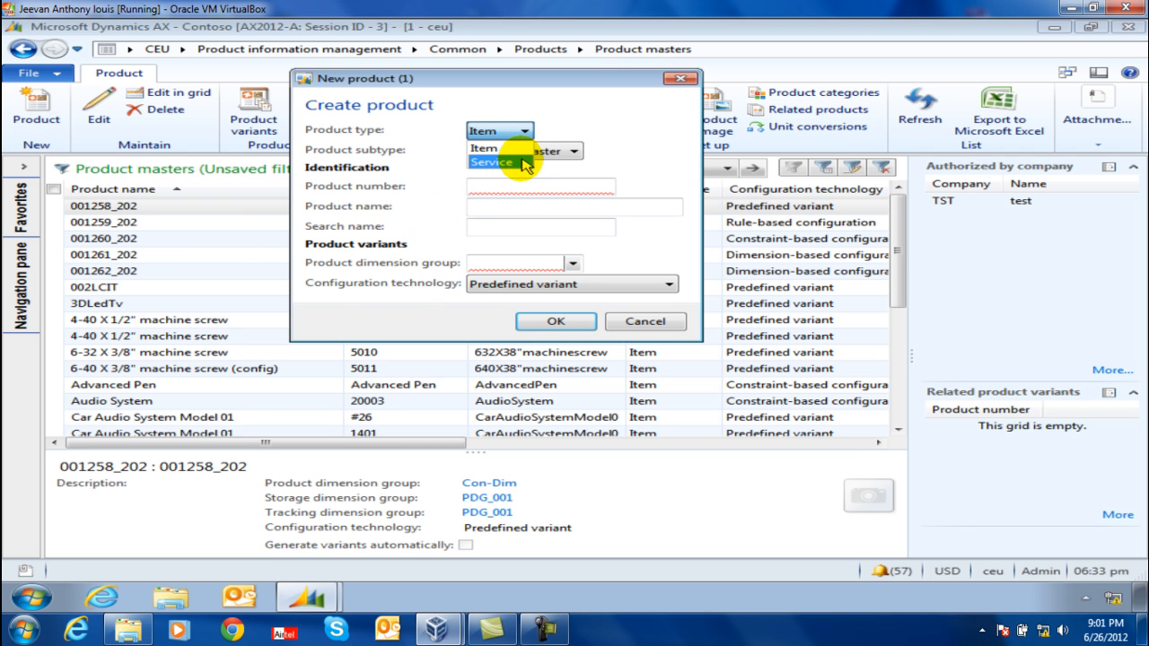
click(567, 152)
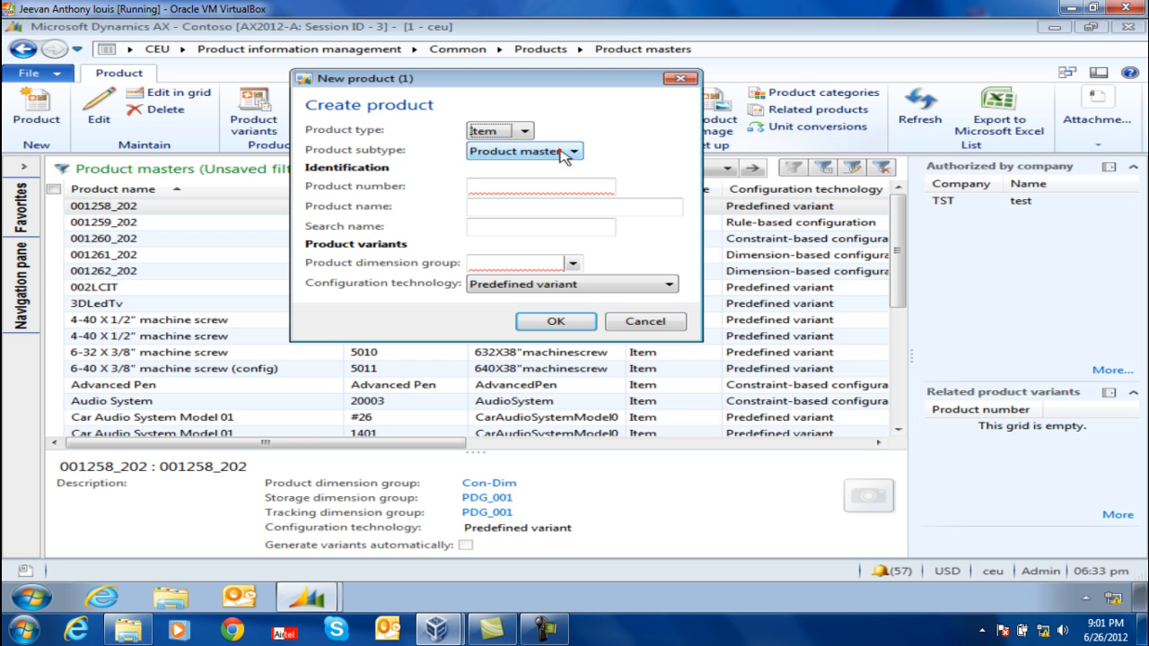
click(564, 153)
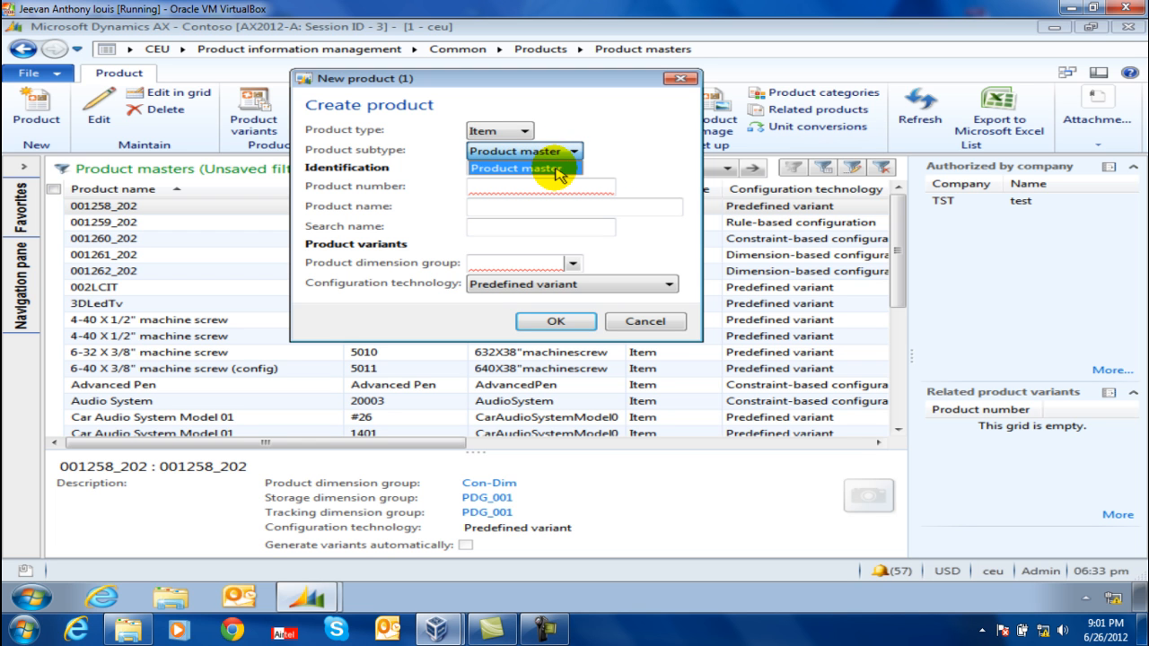
click(557, 169)
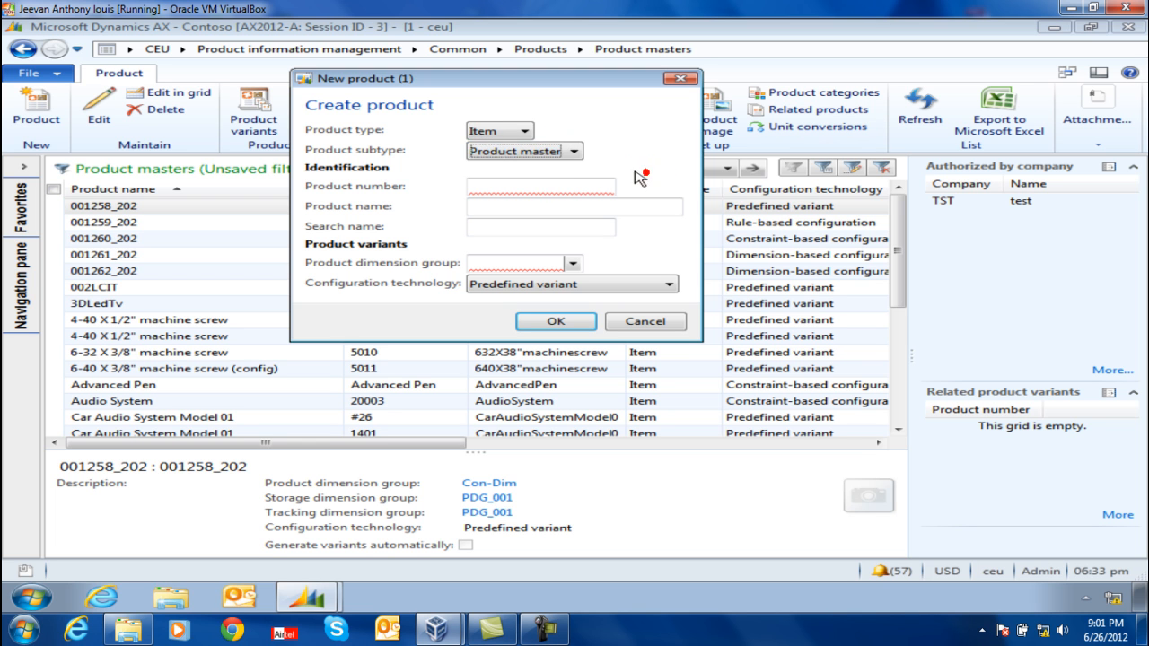
Enter Test-002 as the product number and product name of the new product master
click(578, 185)
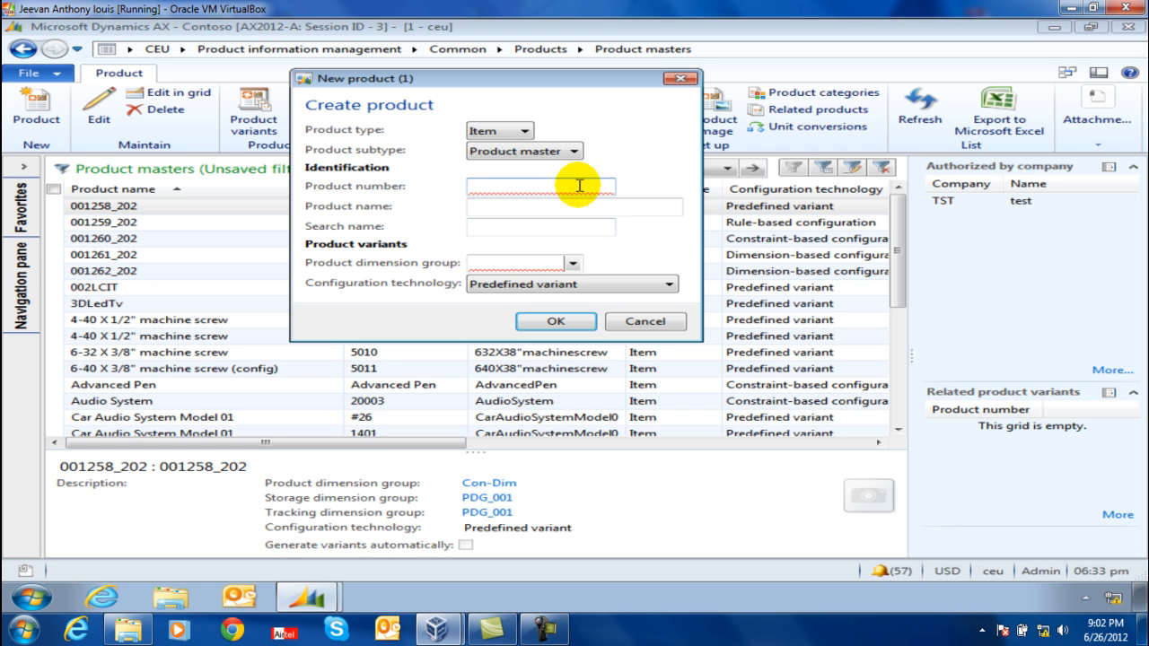
text(Test)
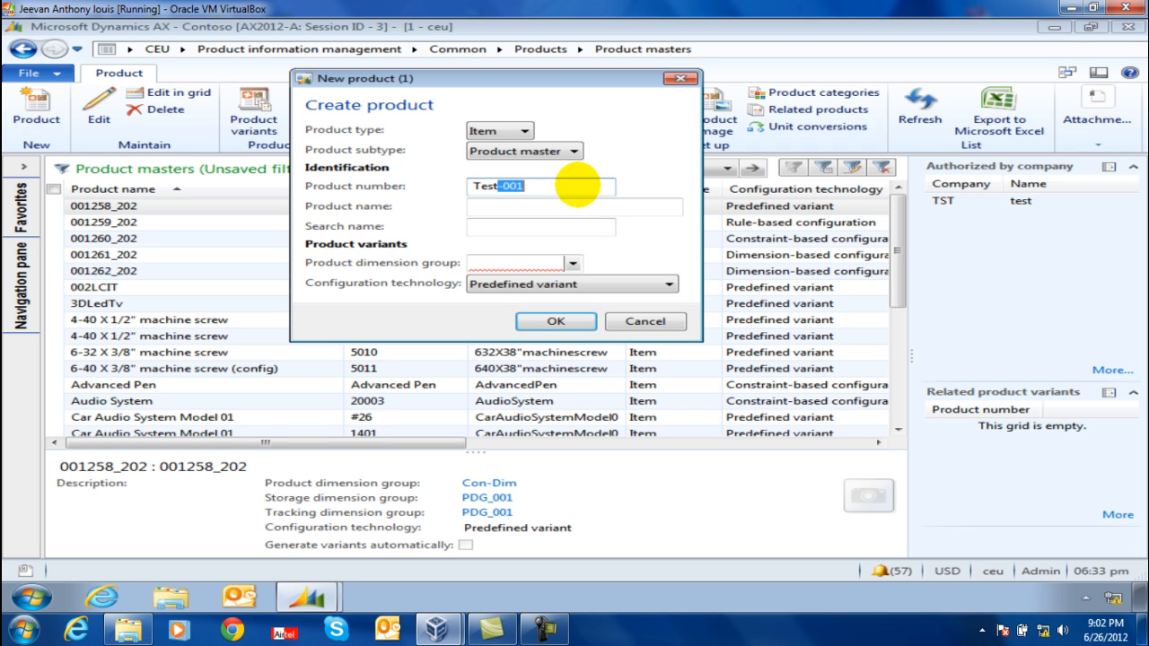
text(-002)
click(540, 206)
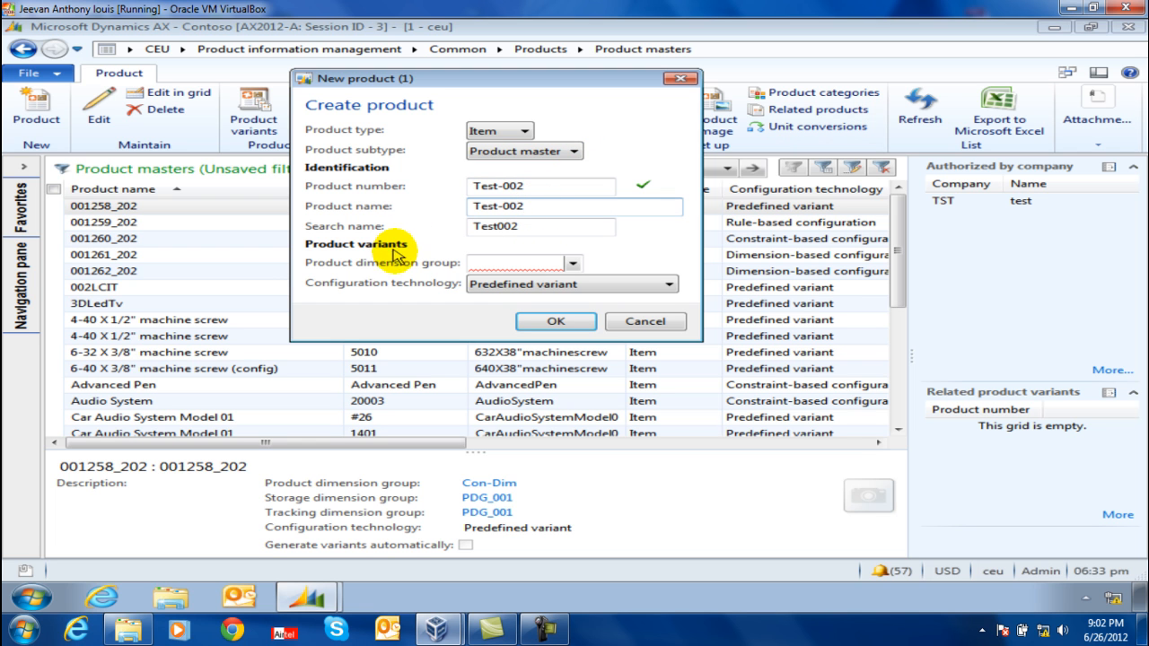
Assign product dimension group PG_16 and configuration technology Predefined variant, and create the product master
click(492, 265)
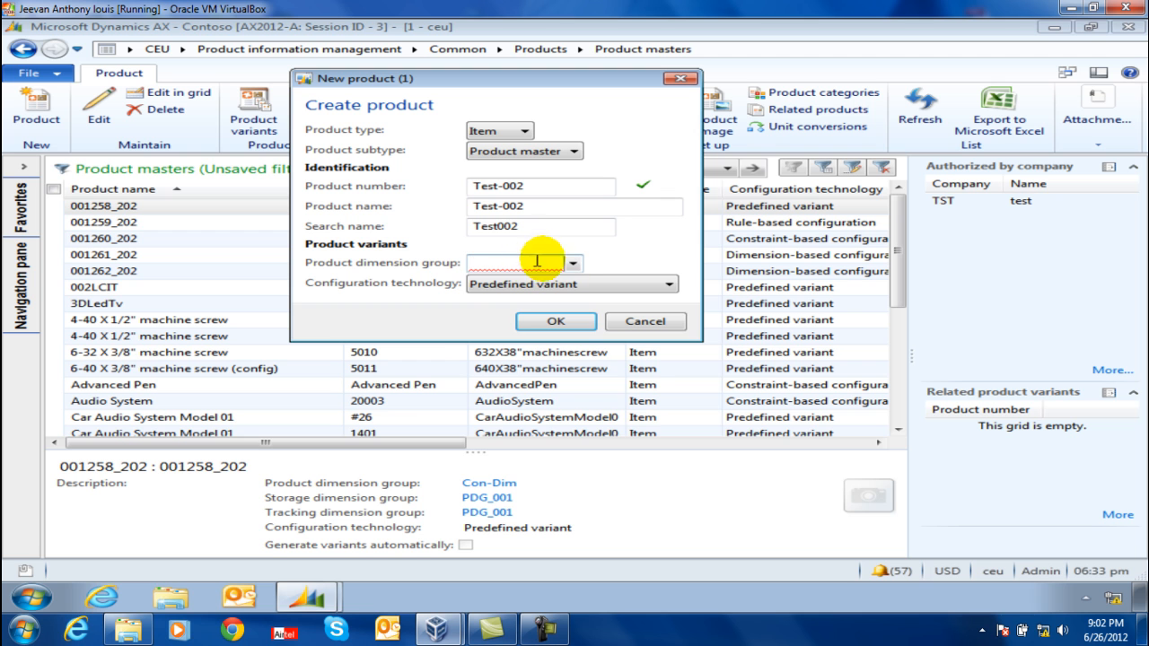
click(572, 263)
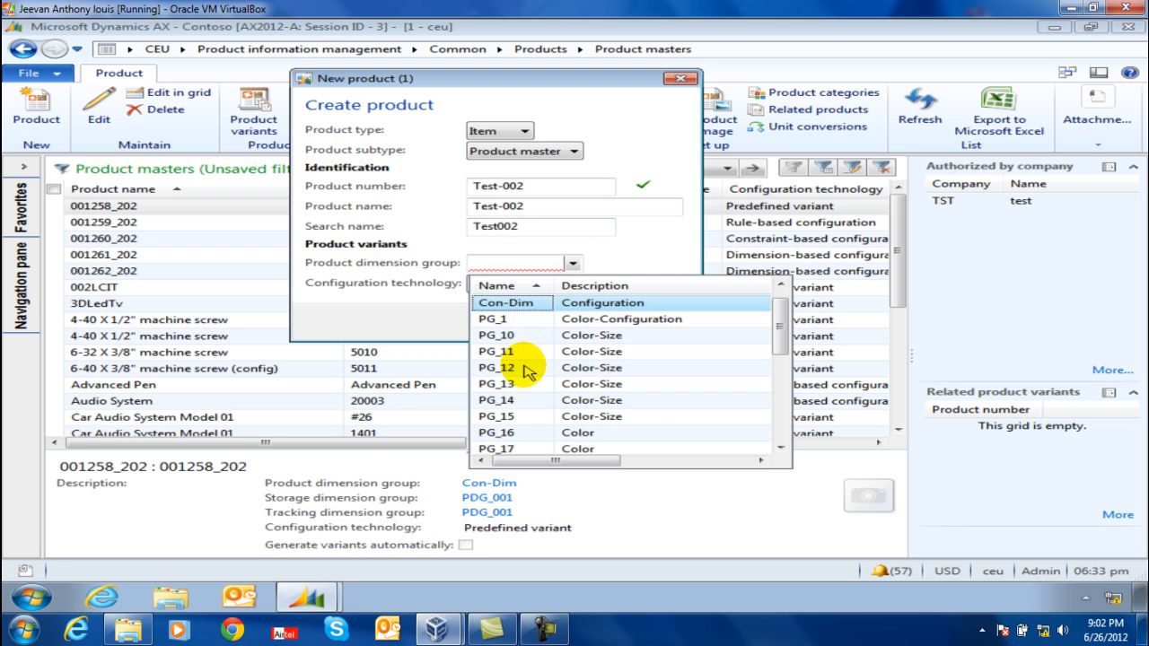
click(537, 433)
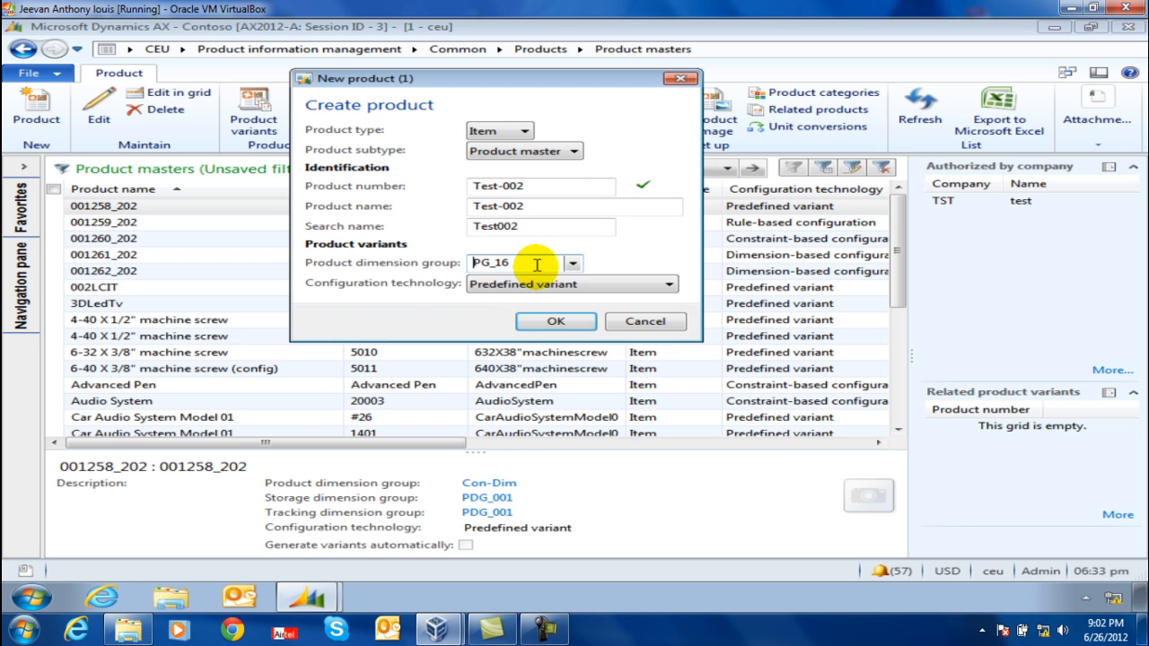
click(660, 292)
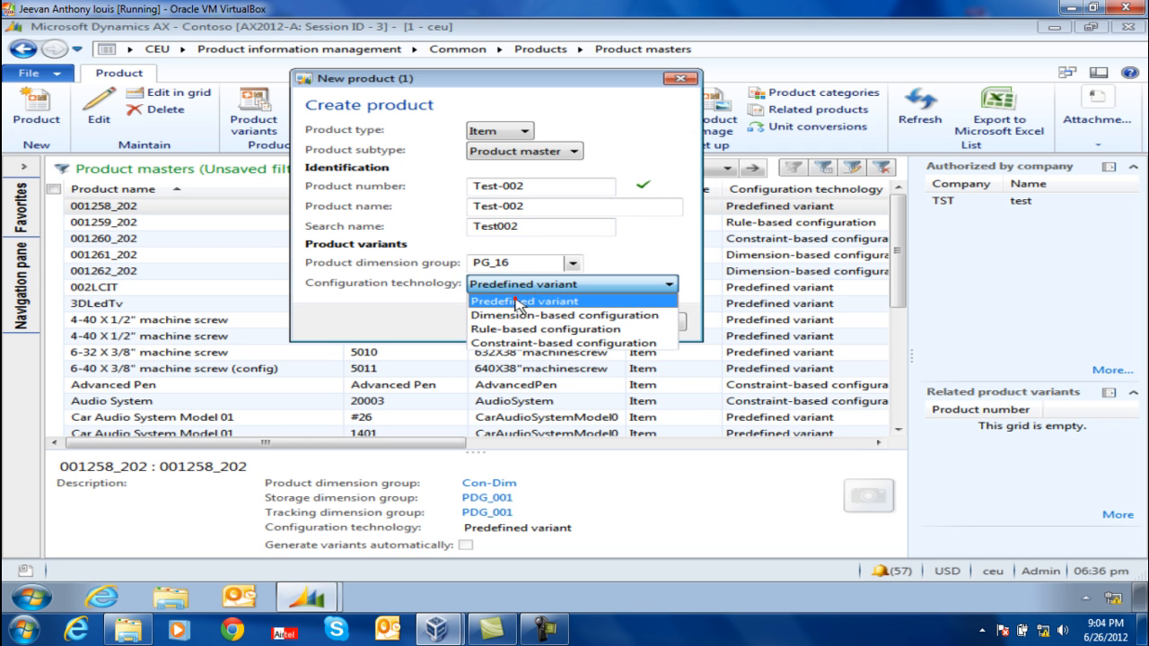
click(521, 301)
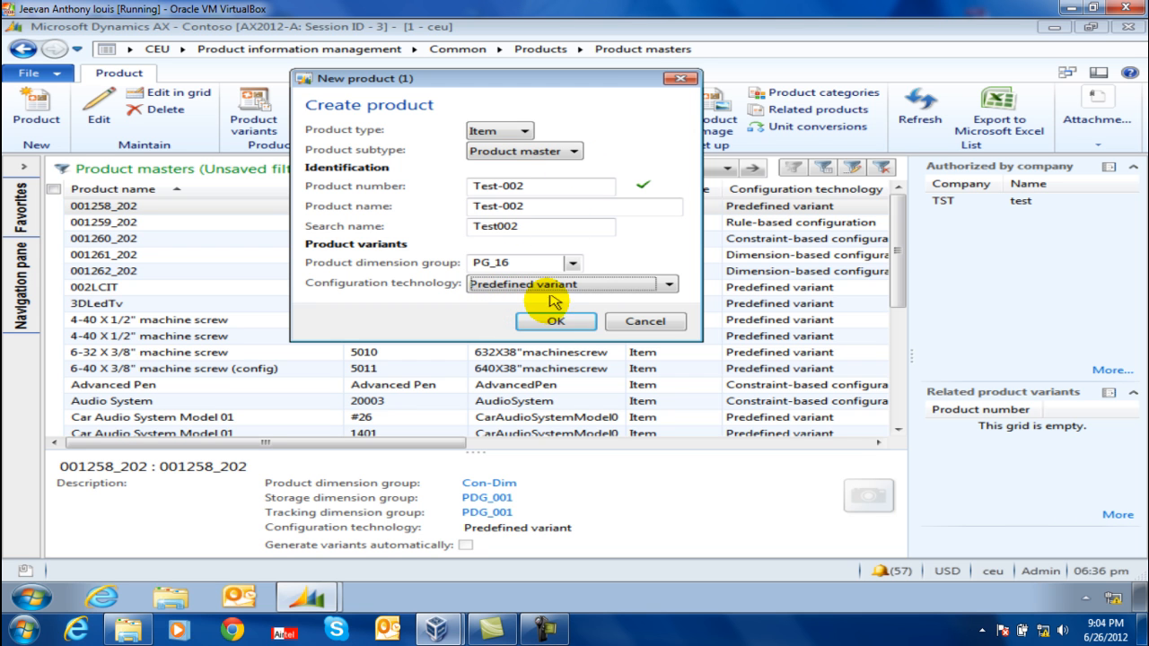
click(557, 321)
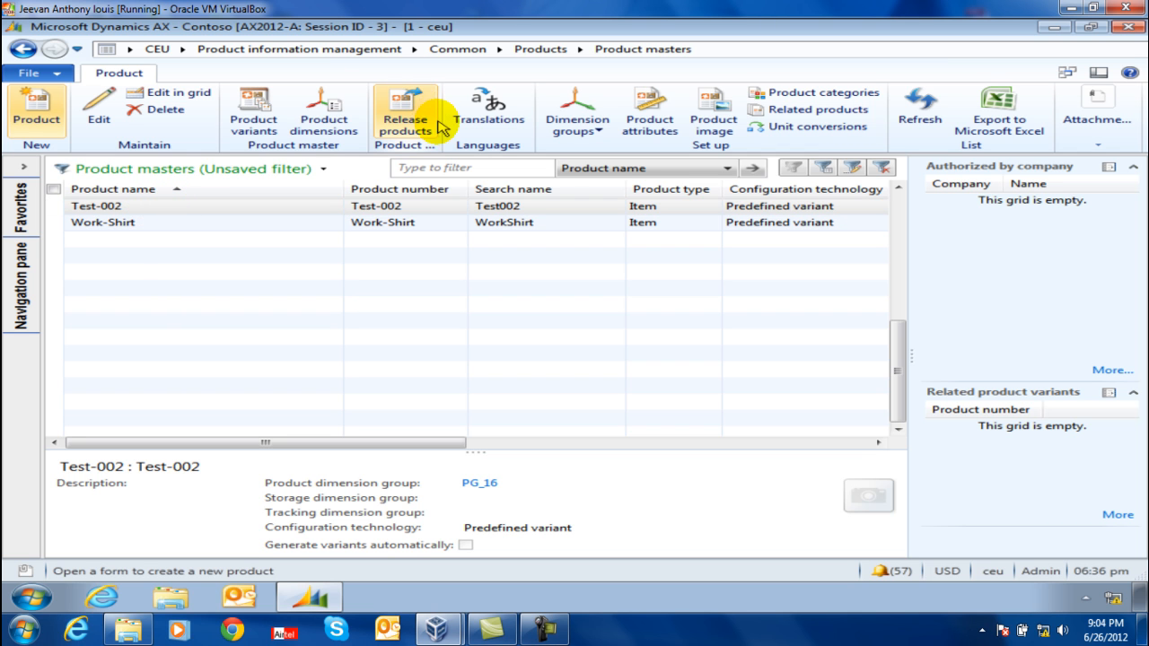
Filter the product masters list by the product name test-001
click(471, 168)
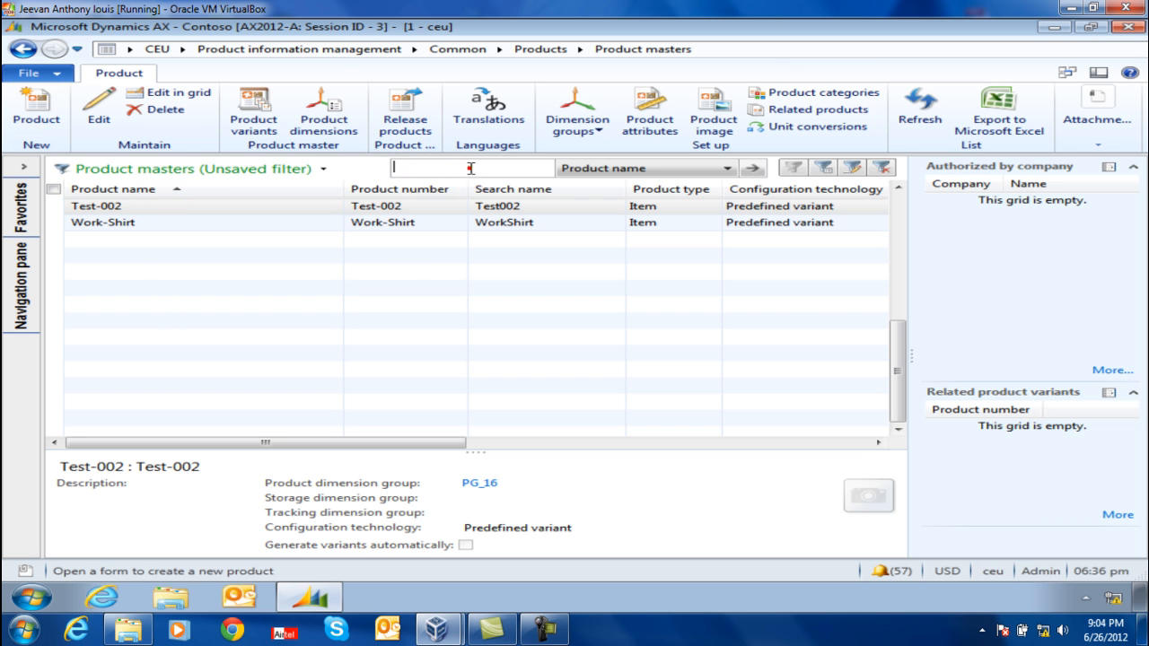
text(test)
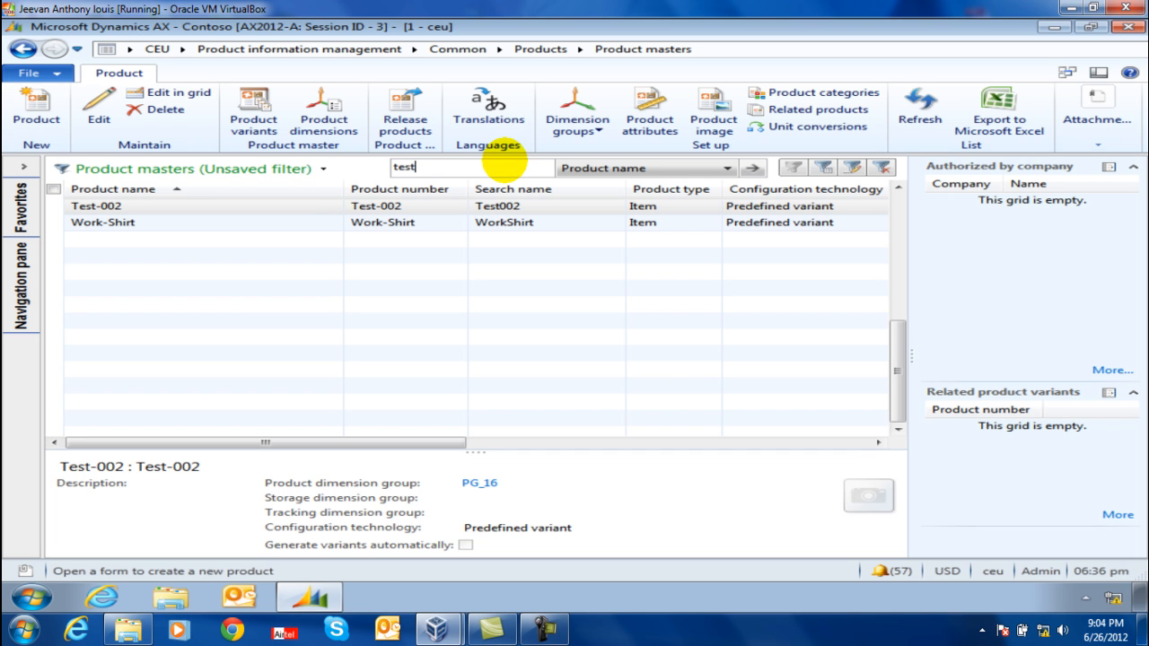
text(-001)
key(Return)
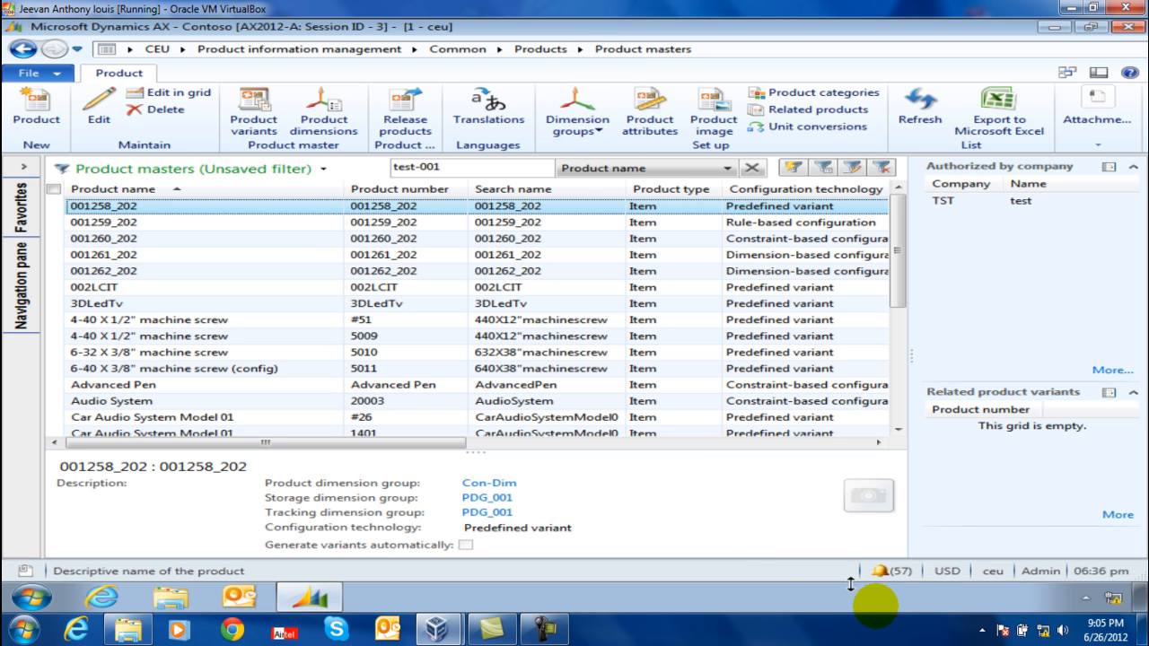
Switch the current company to CEE, Contoso Entertainment Systems Europe
click(990, 571)
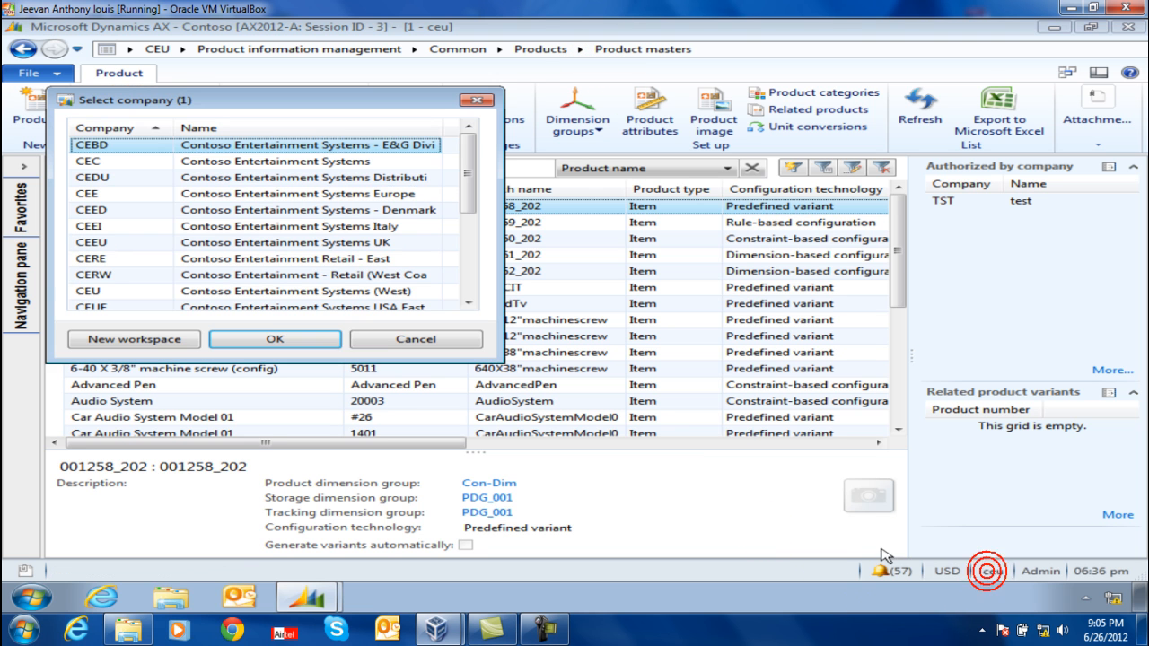
click(106, 194)
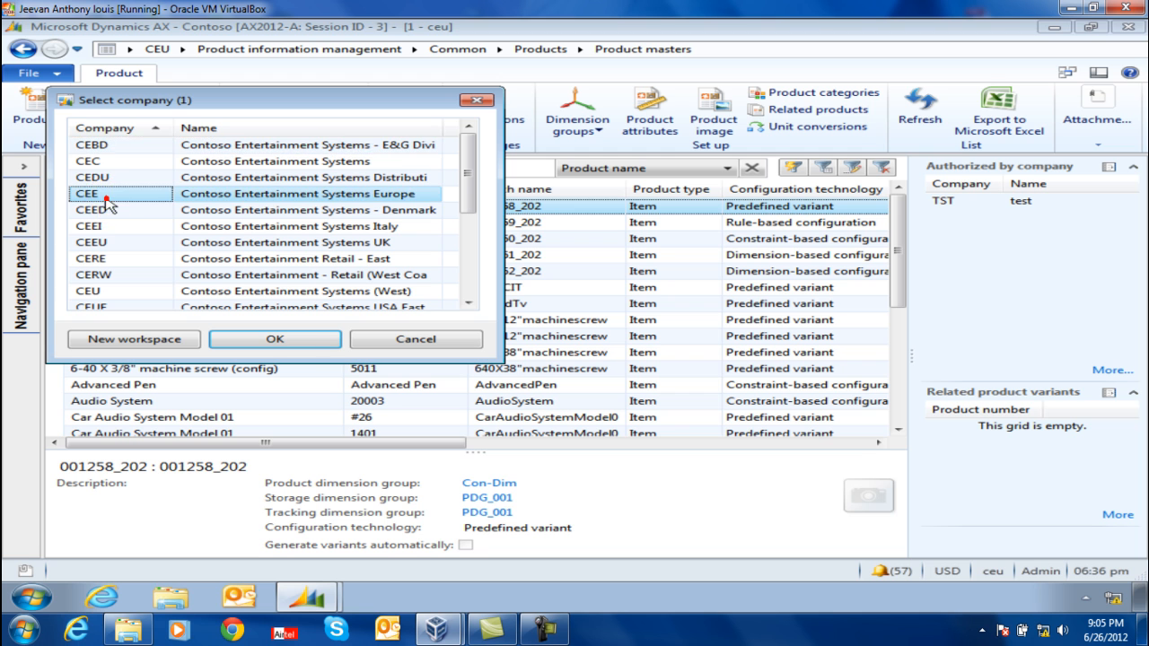
click(290, 346)
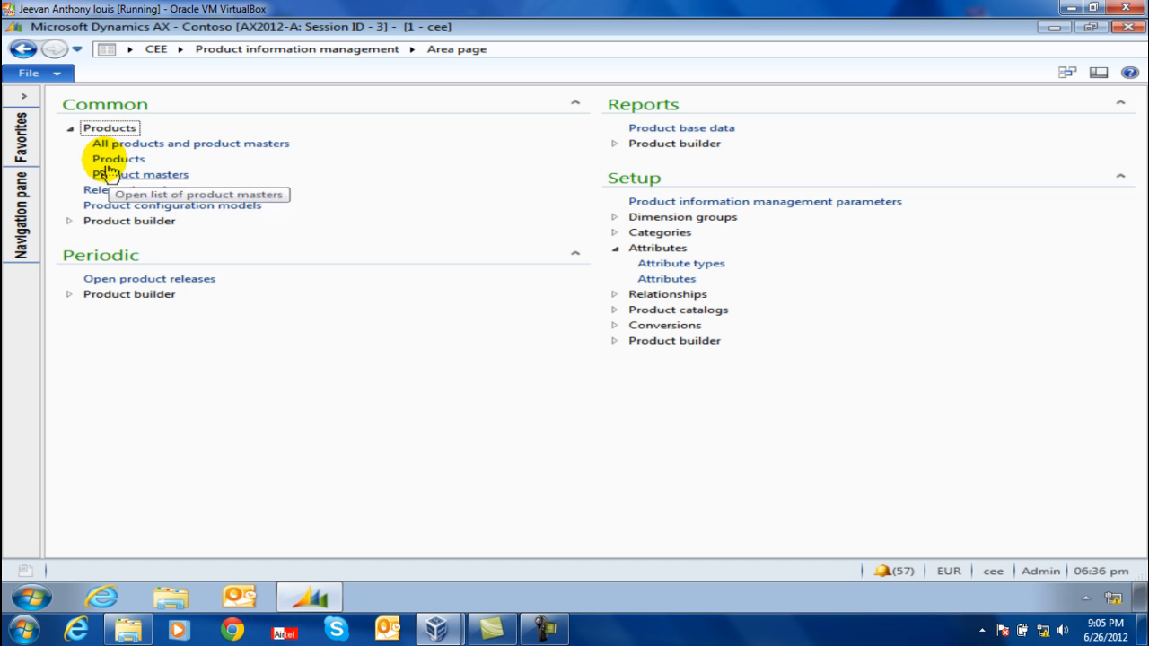
Open the Product masters list in company CEE and filter it by the product name test-002
click(115, 175)
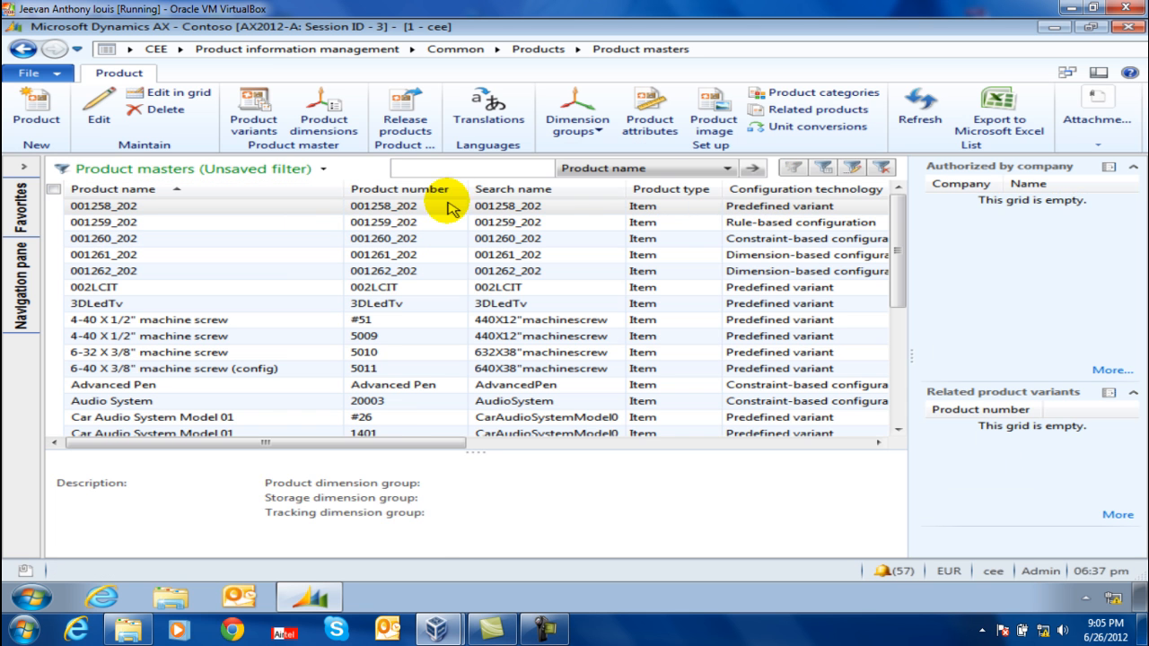
text(test)
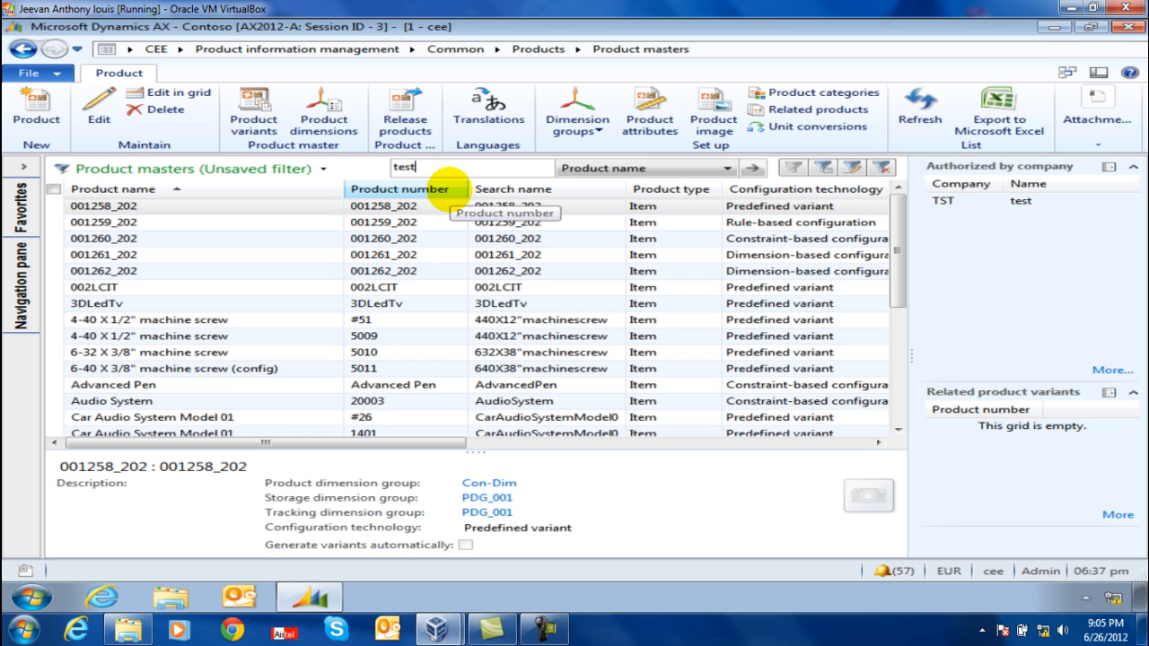
text(-002)
key(Return)
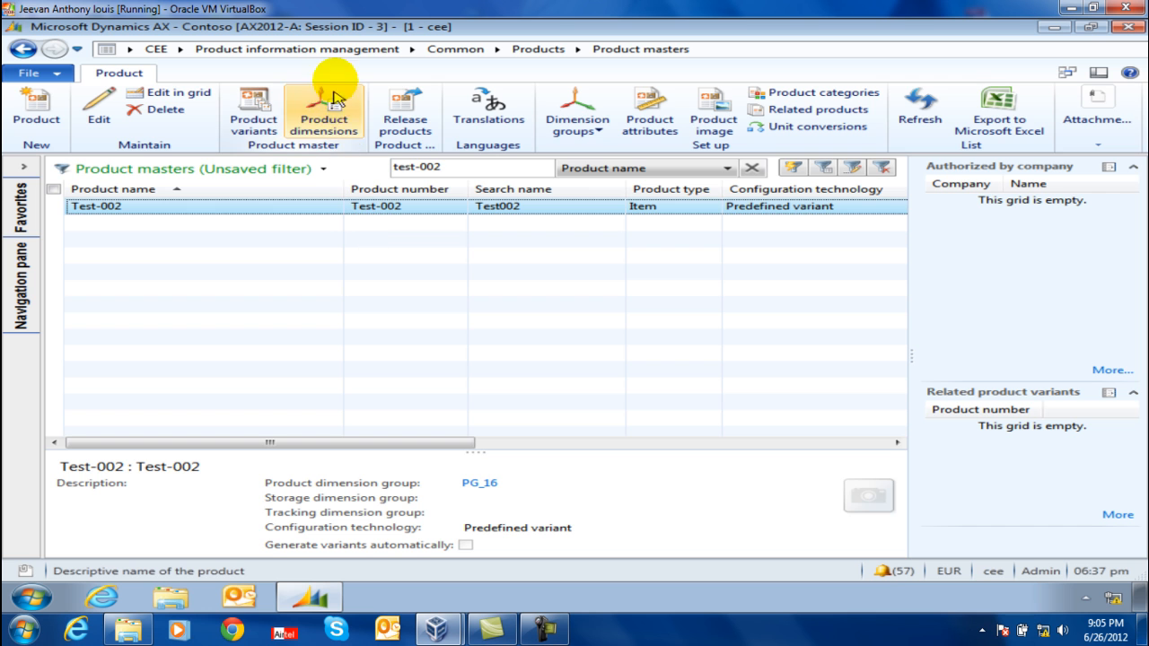
Open the Products list in company CEE and filter it by the product name test-001
click(341, 52)
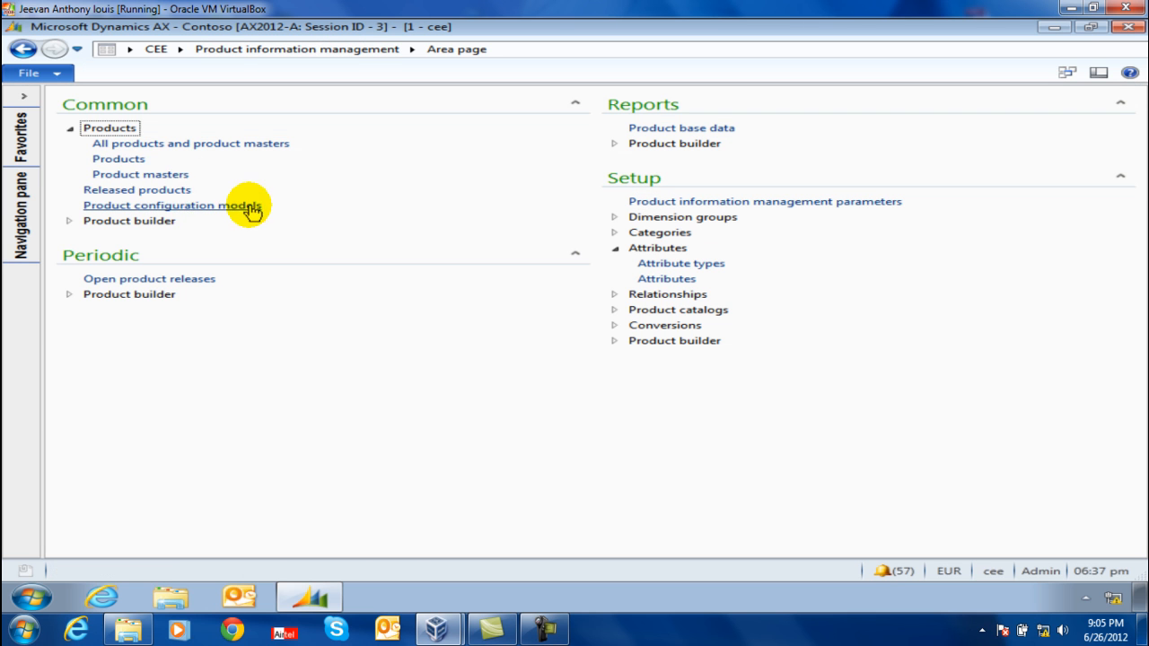
click(125, 159)
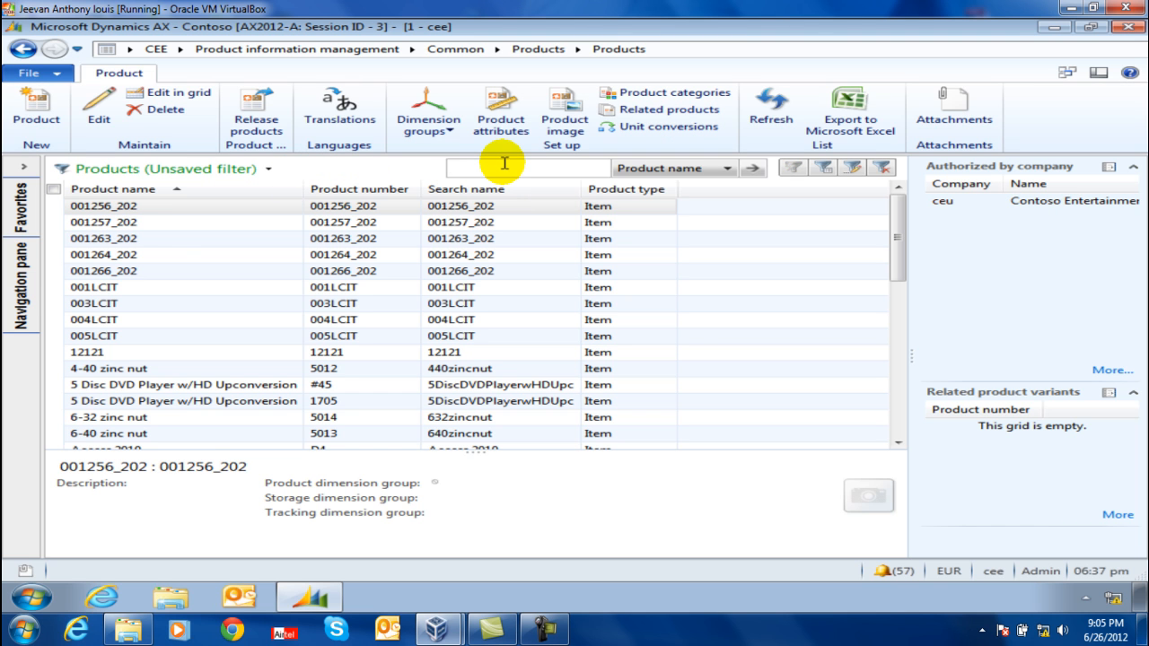
text(test)
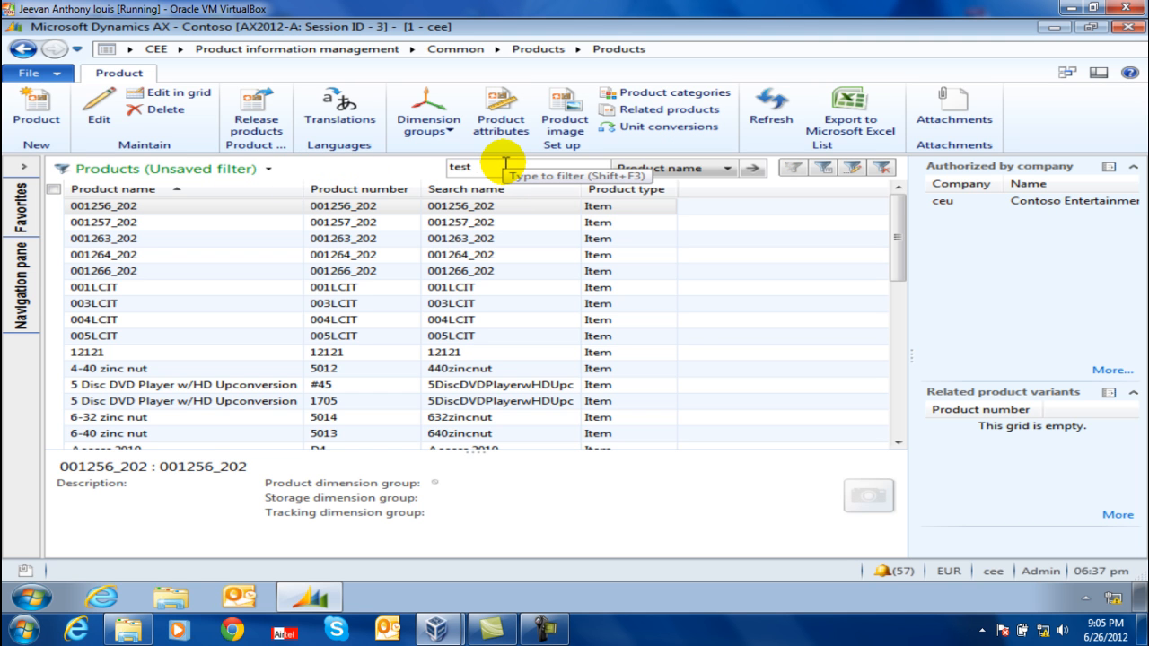
text(-001)
key(Return)
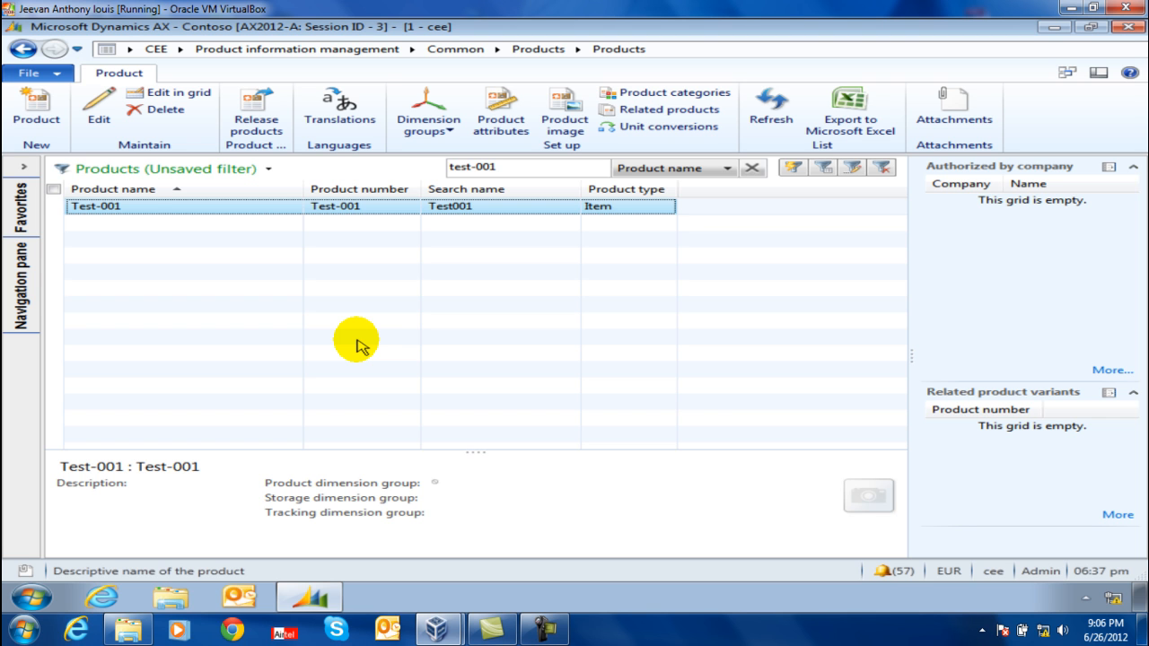
Start a product release for Test-001 and mark the product for inclusion in the release
click(141, 211)
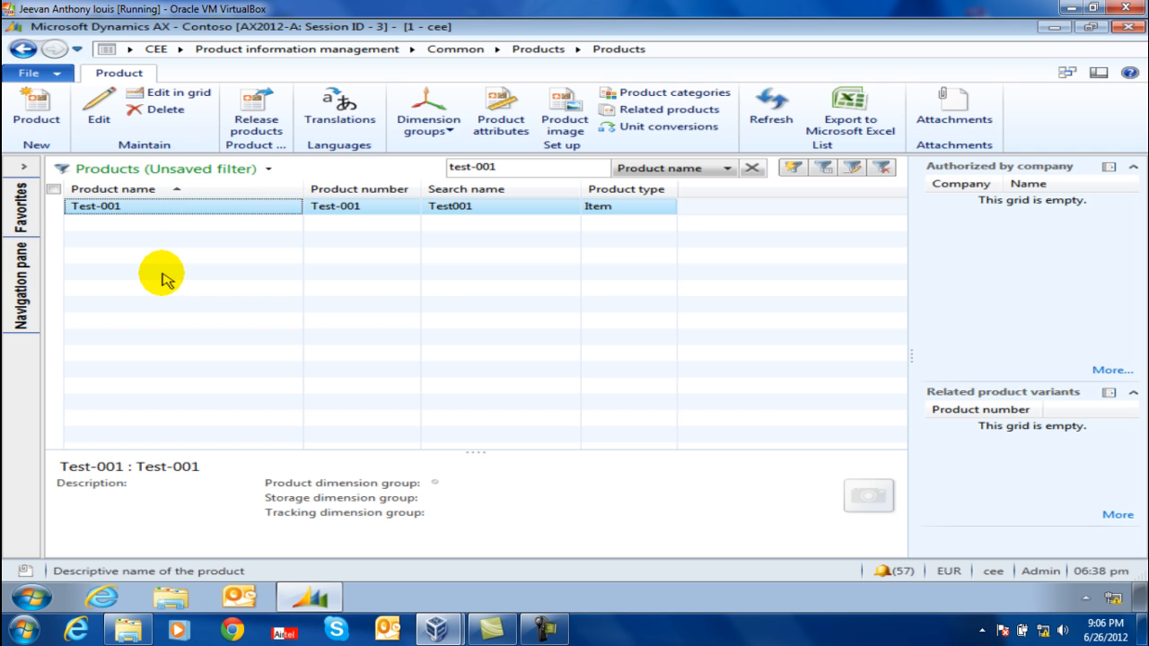
click(362, 207)
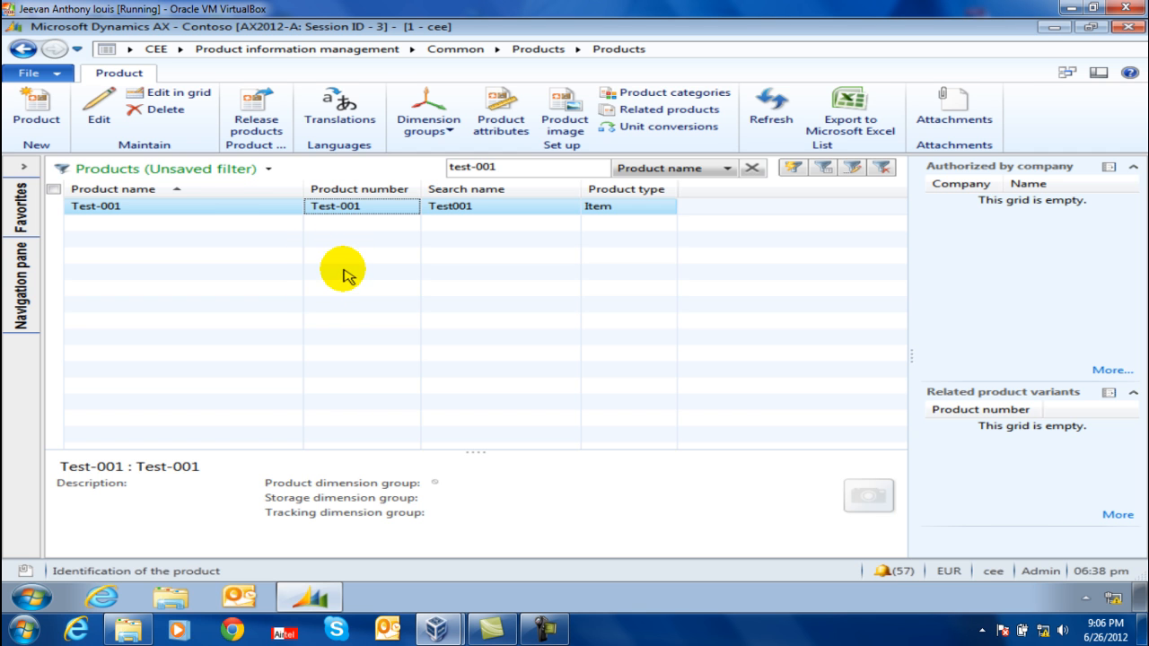
click(197, 208)
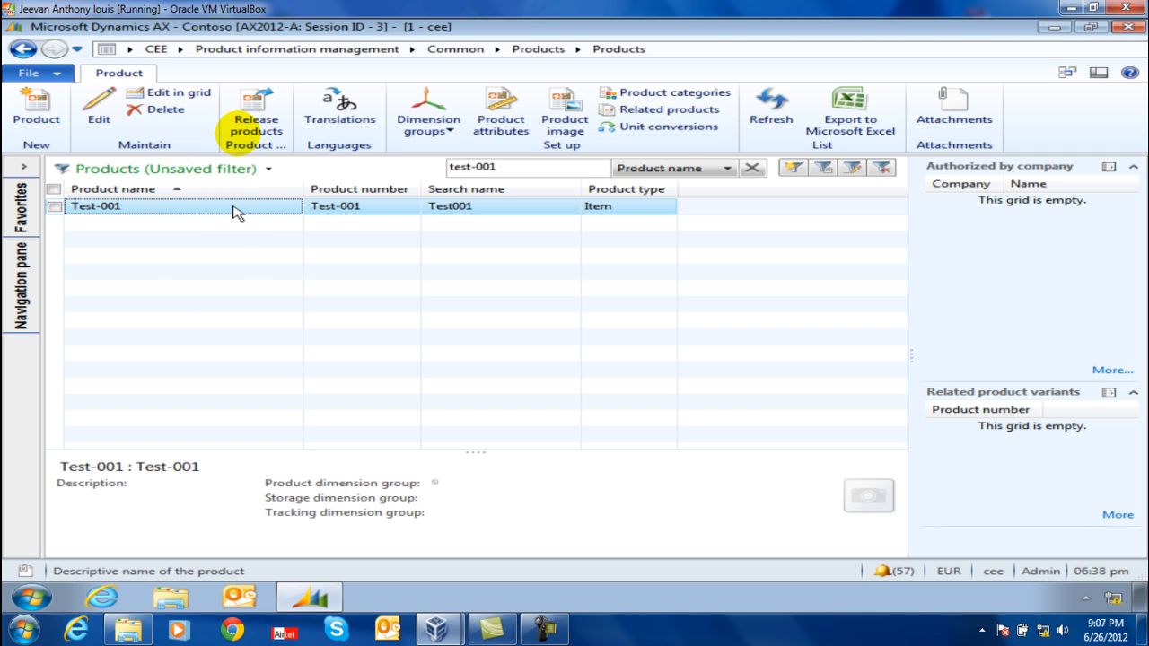
click(256, 113)
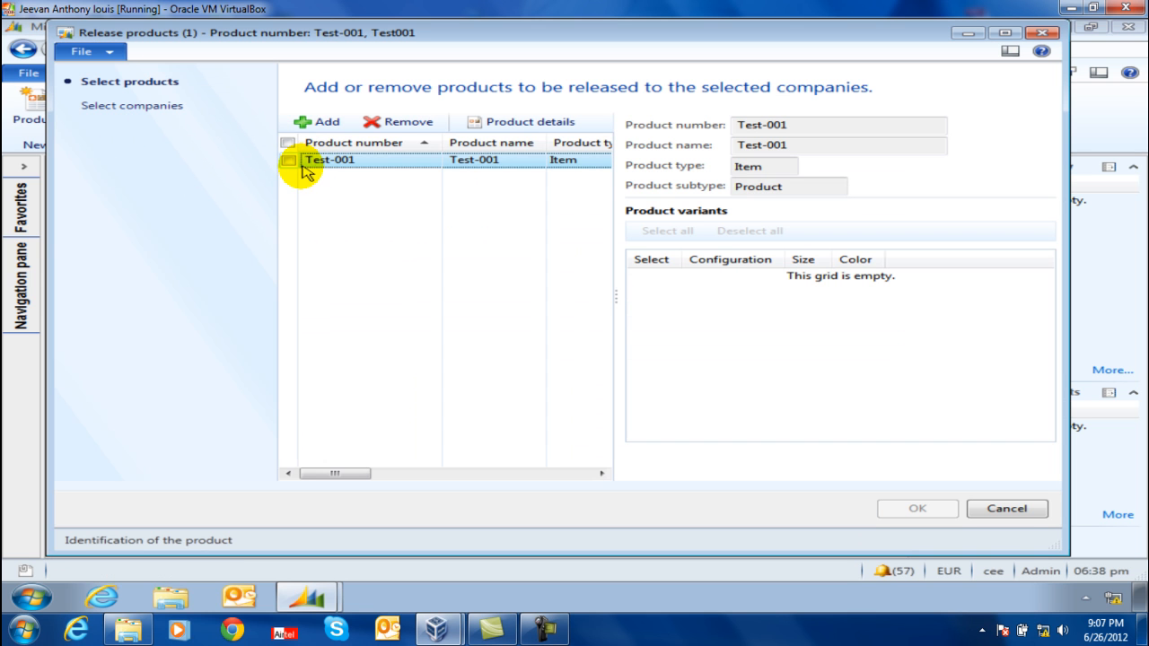
click(290, 162)
click(288, 163)
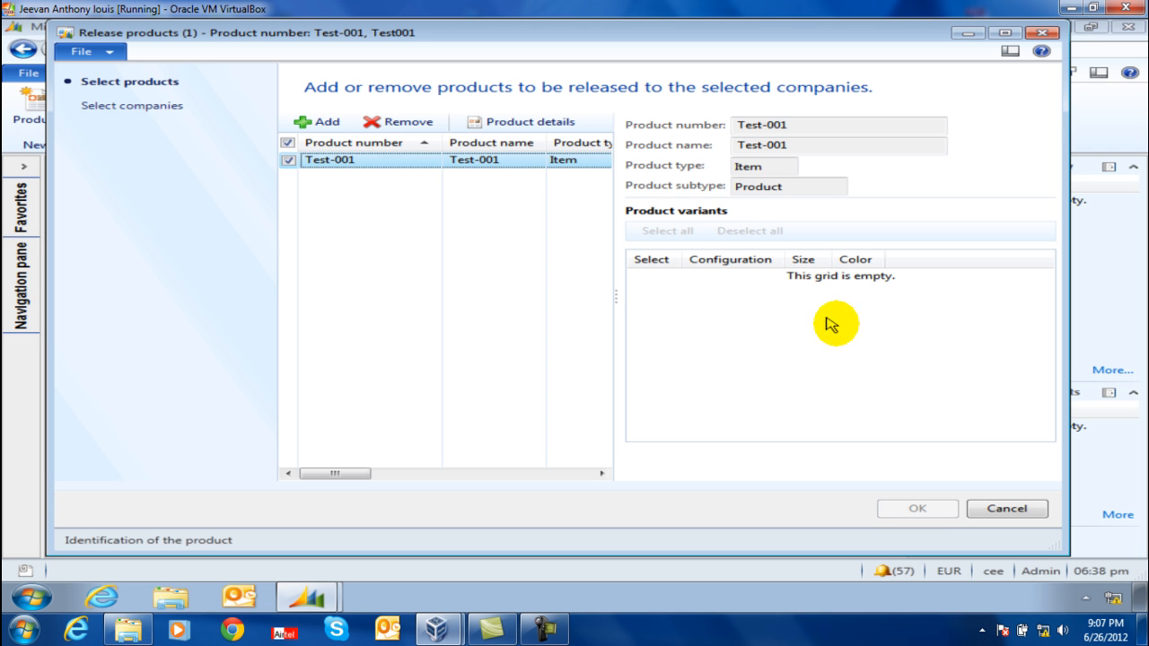
Select companies cee and ceu as authorized to use the product and run the product release session
click(140, 105)
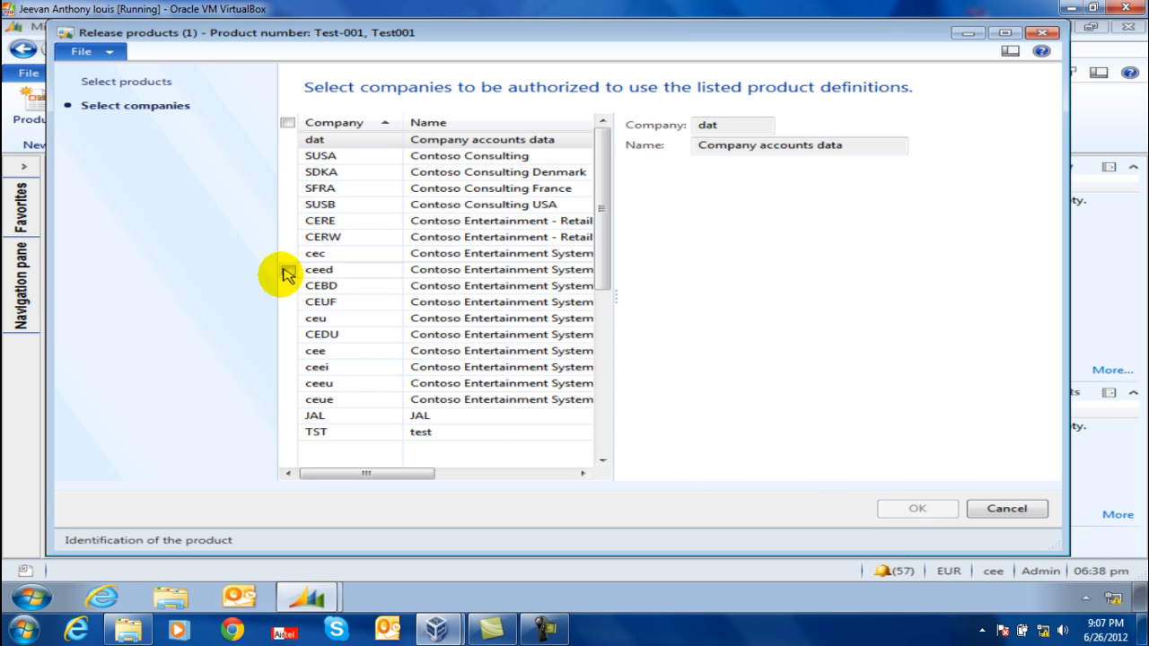
click(289, 352)
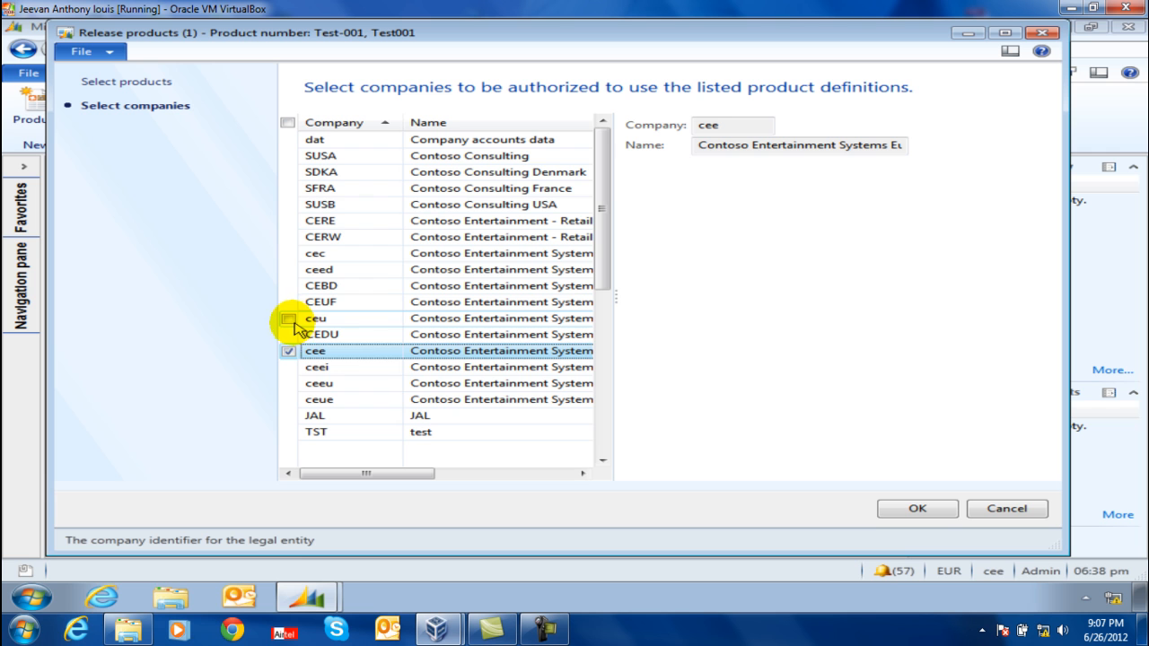
click(289, 320)
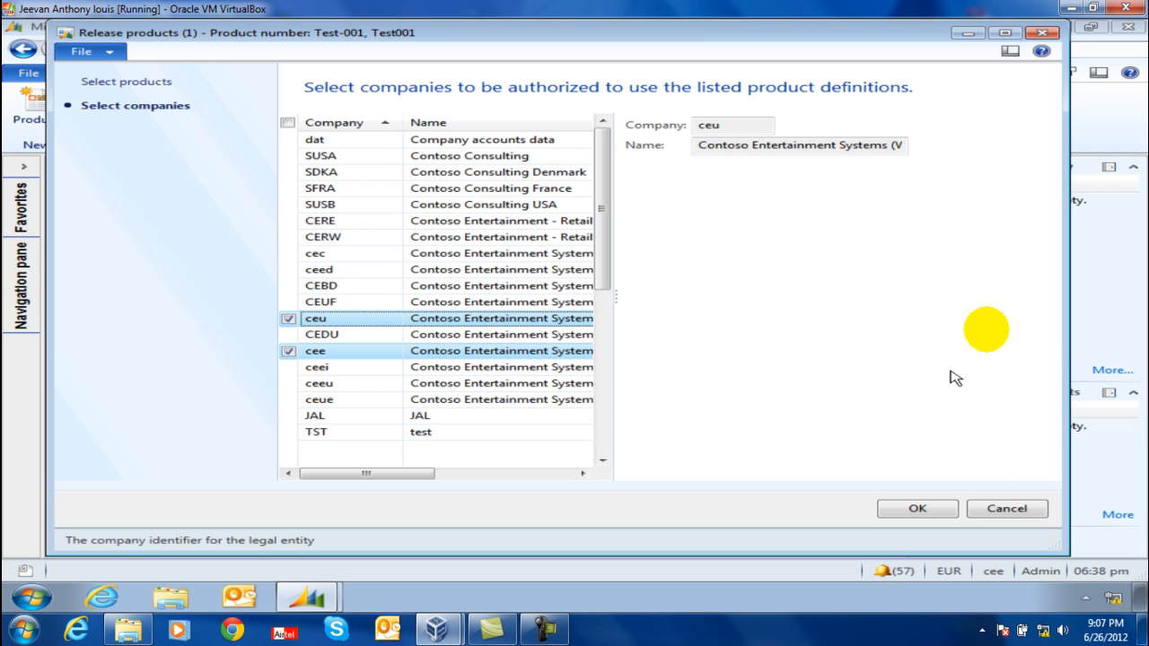
click(918, 509)
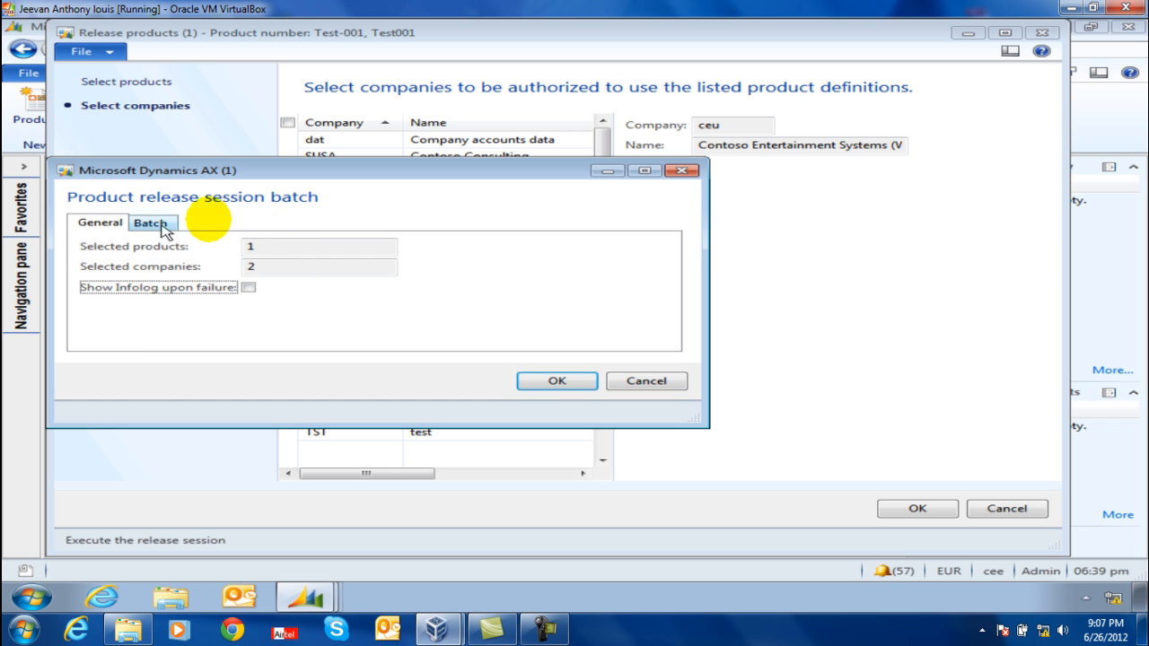
click(552, 384)
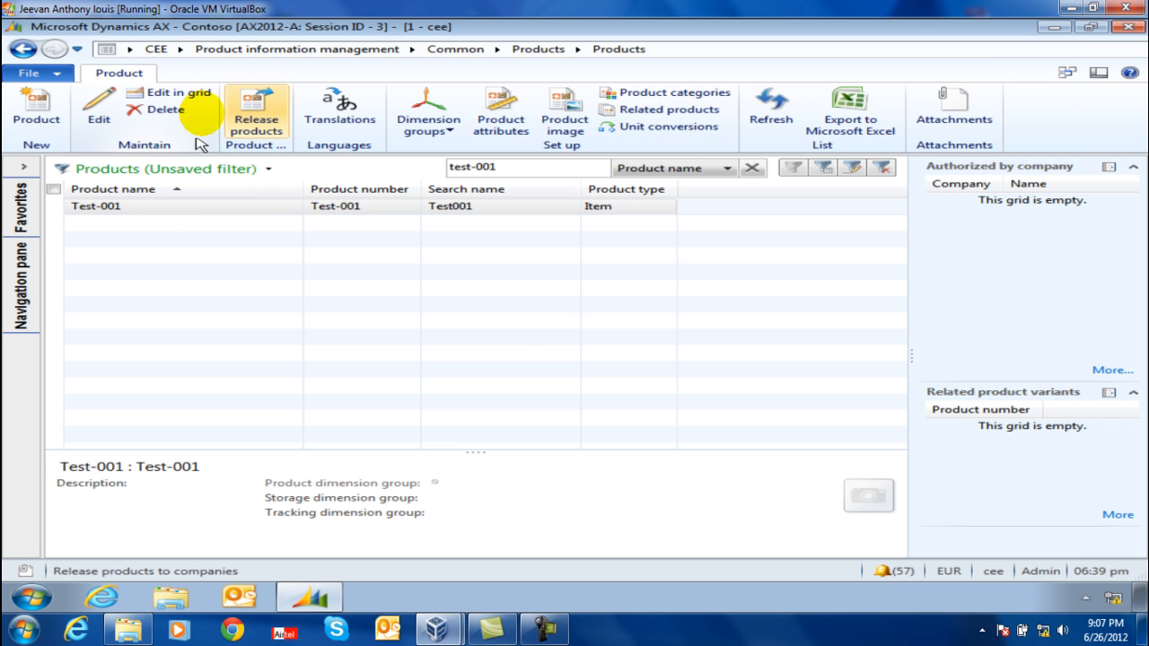
Open the Released products list in company CEE and filter it by item number test-001
click(255, 51)
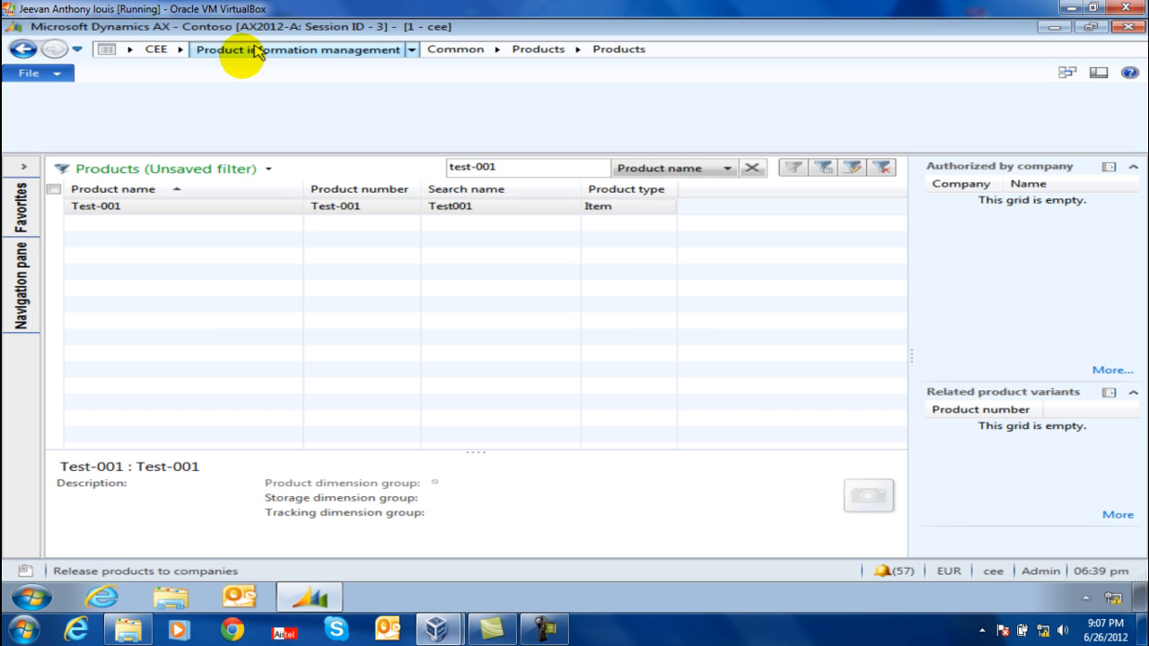
click(154, 190)
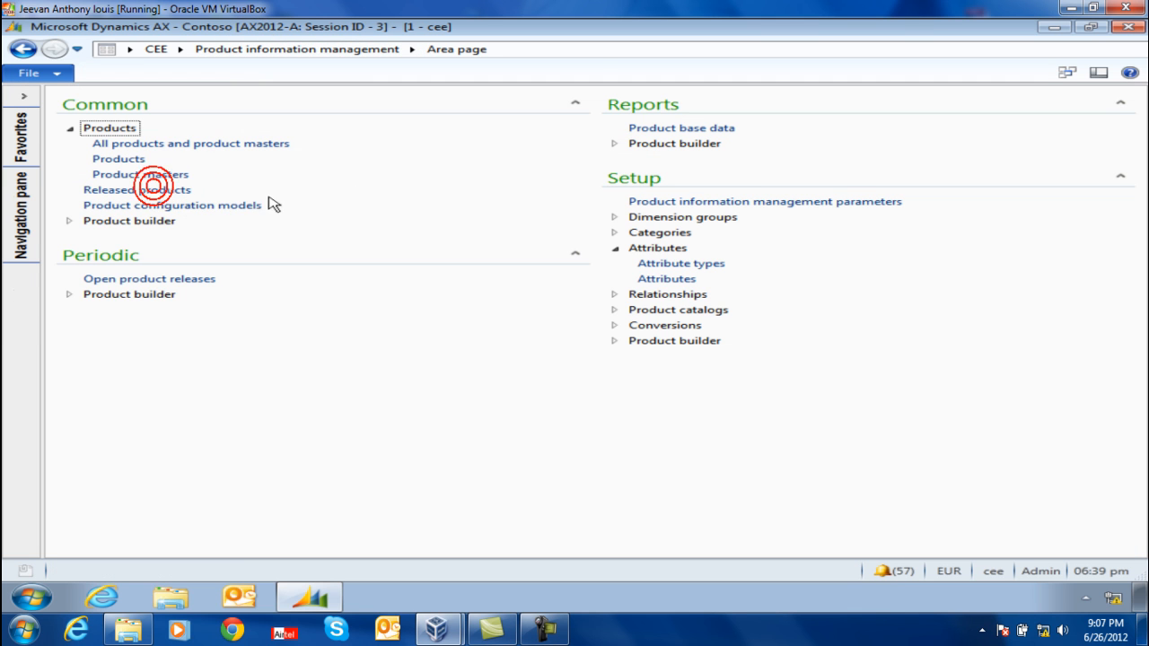
click(175, 191)
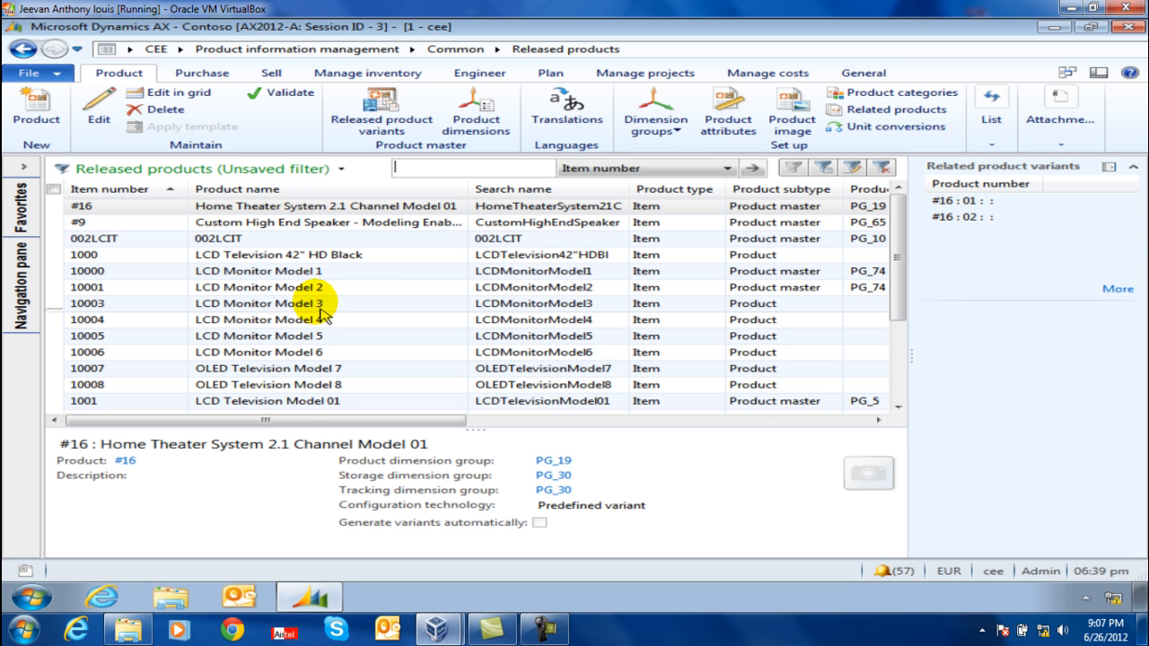
click(411, 174)
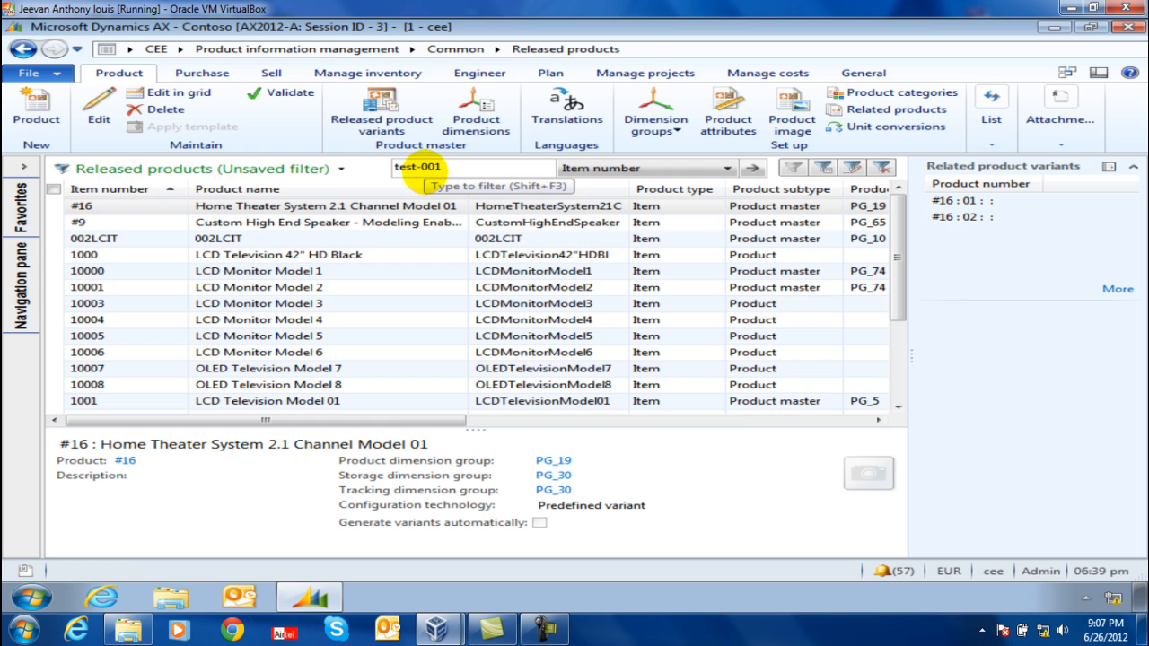
text(test-001)
key(Return)
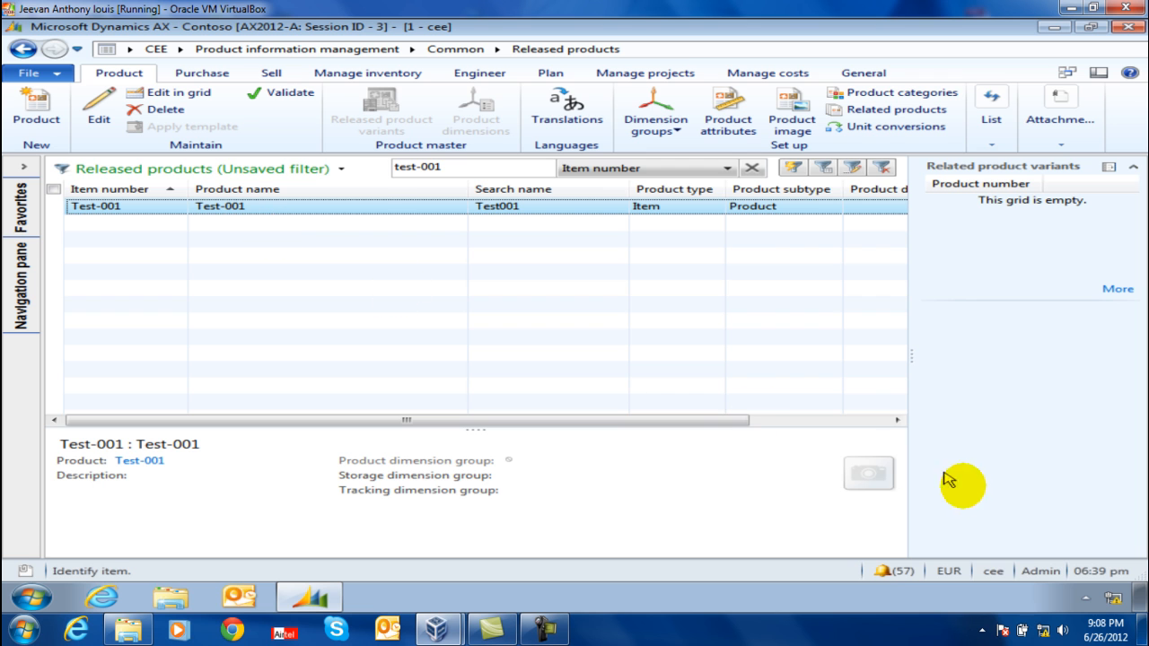
Switch to company CEC and filter its released products by item number test-001
click(993, 571)
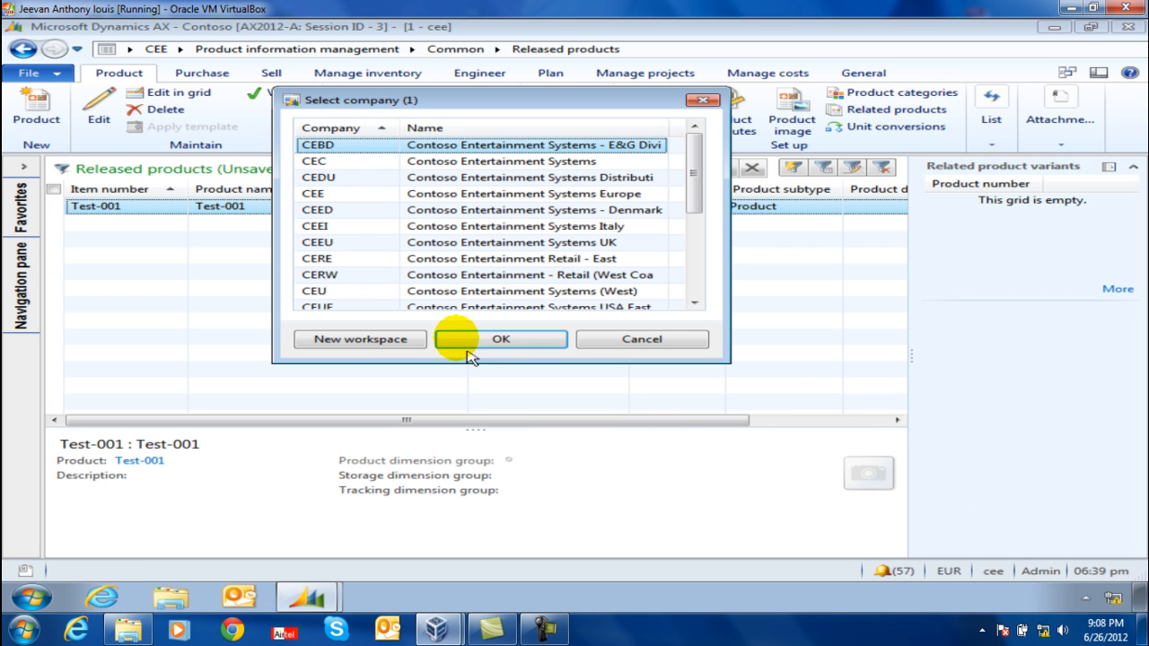
click(350, 162)
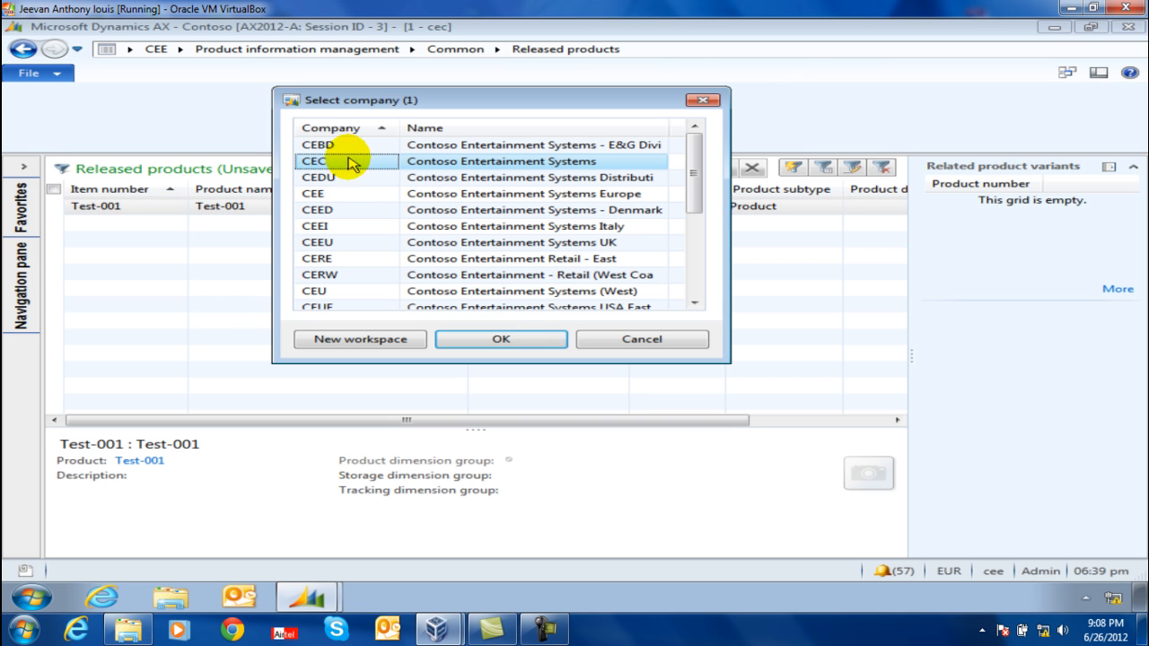
click(501, 341)
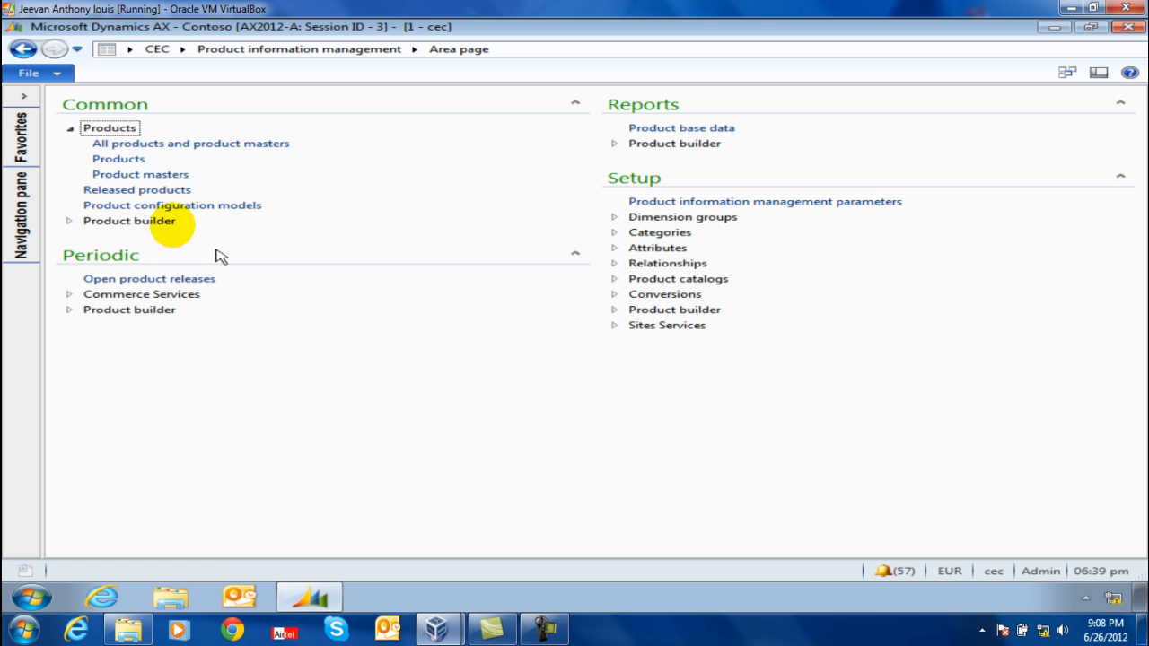
click(85, 191)
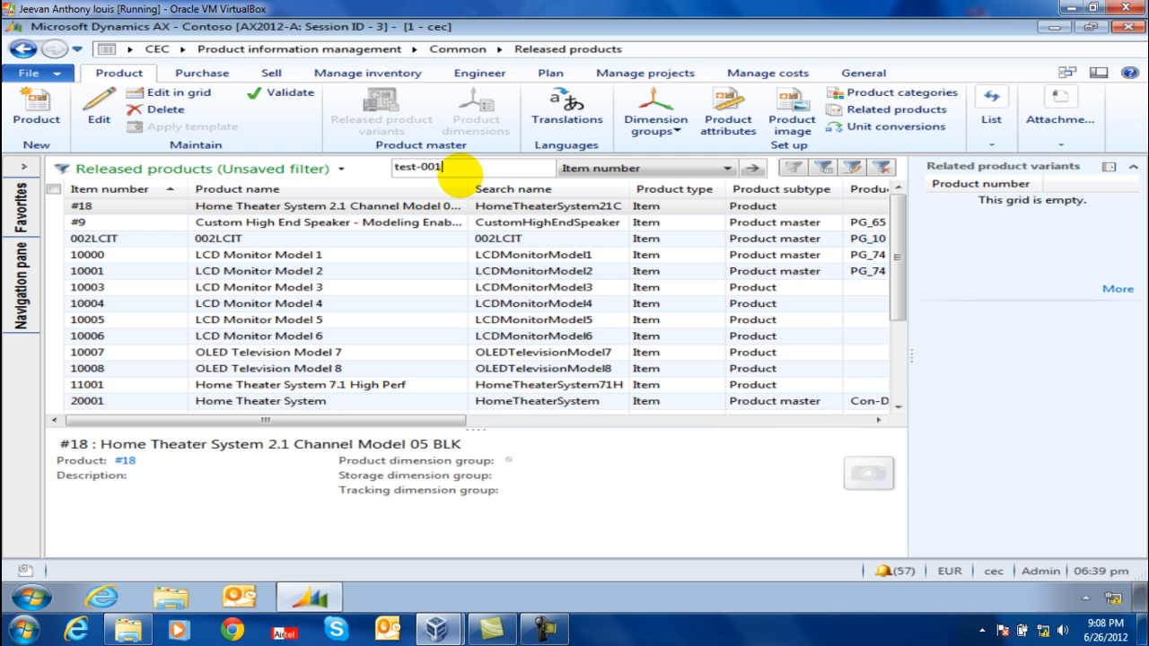
key(Return)
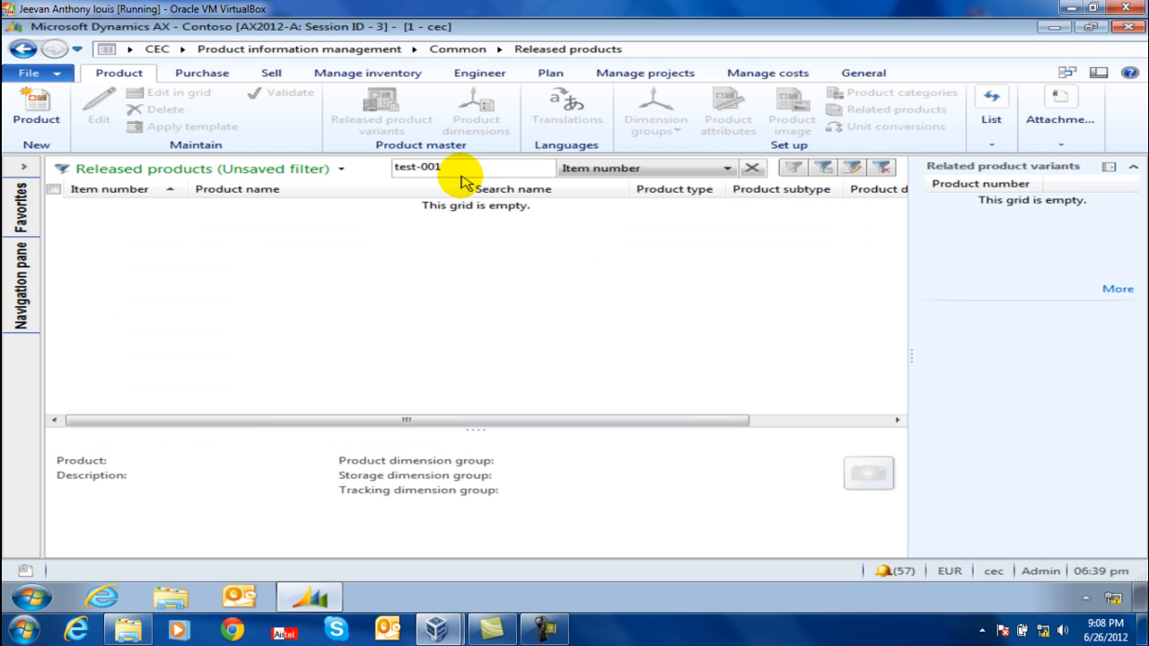
Switch to company CEU, open its Released products list and filter it by item number test-001
click(992, 572)
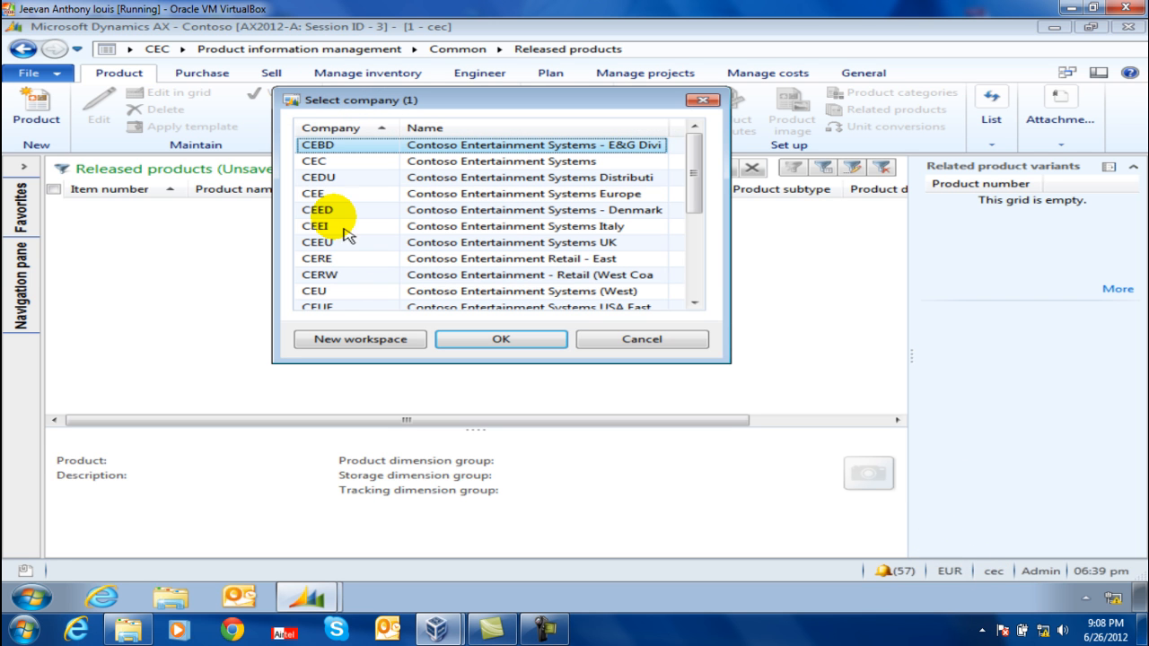
click(327, 291)
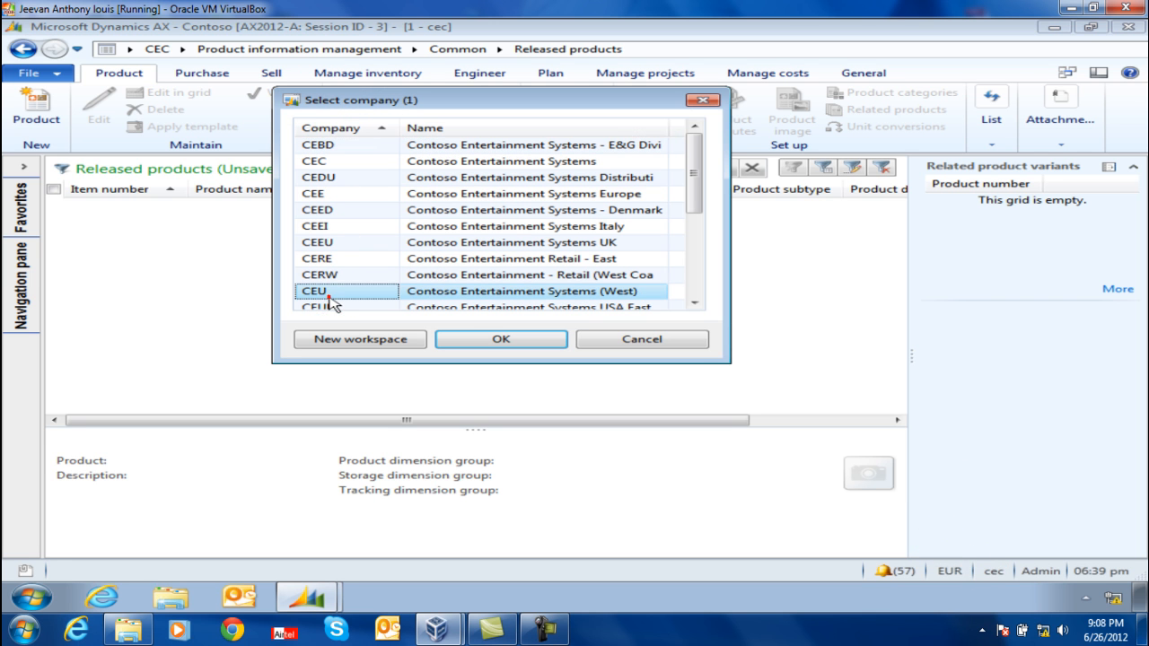
click(471, 339)
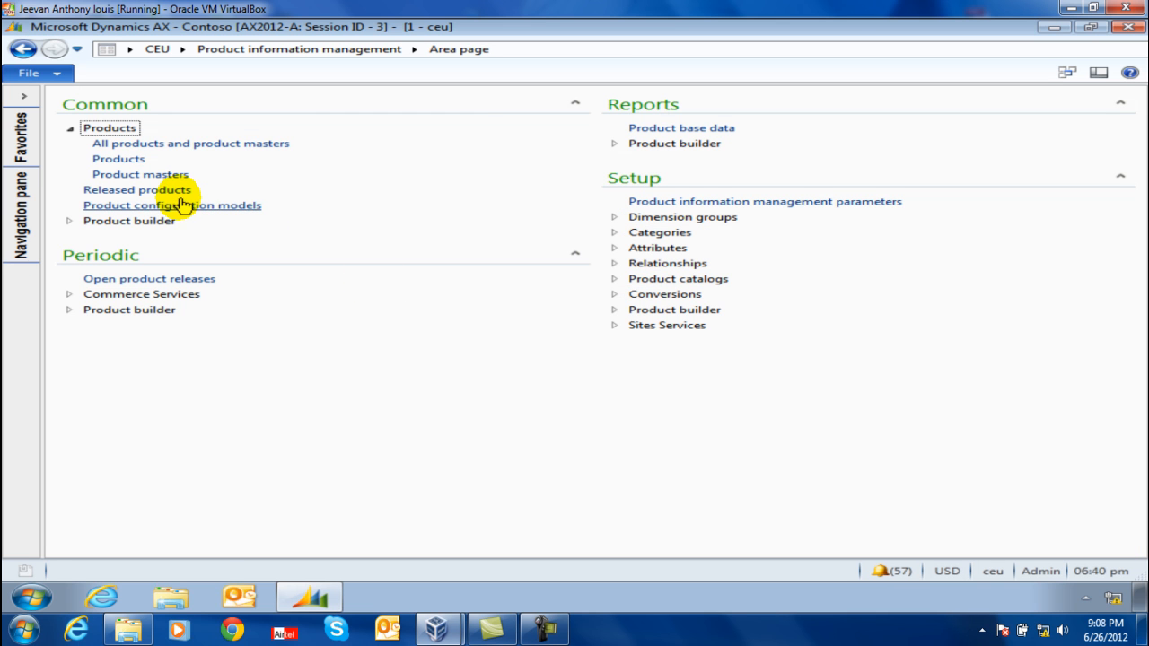
click(170, 191)
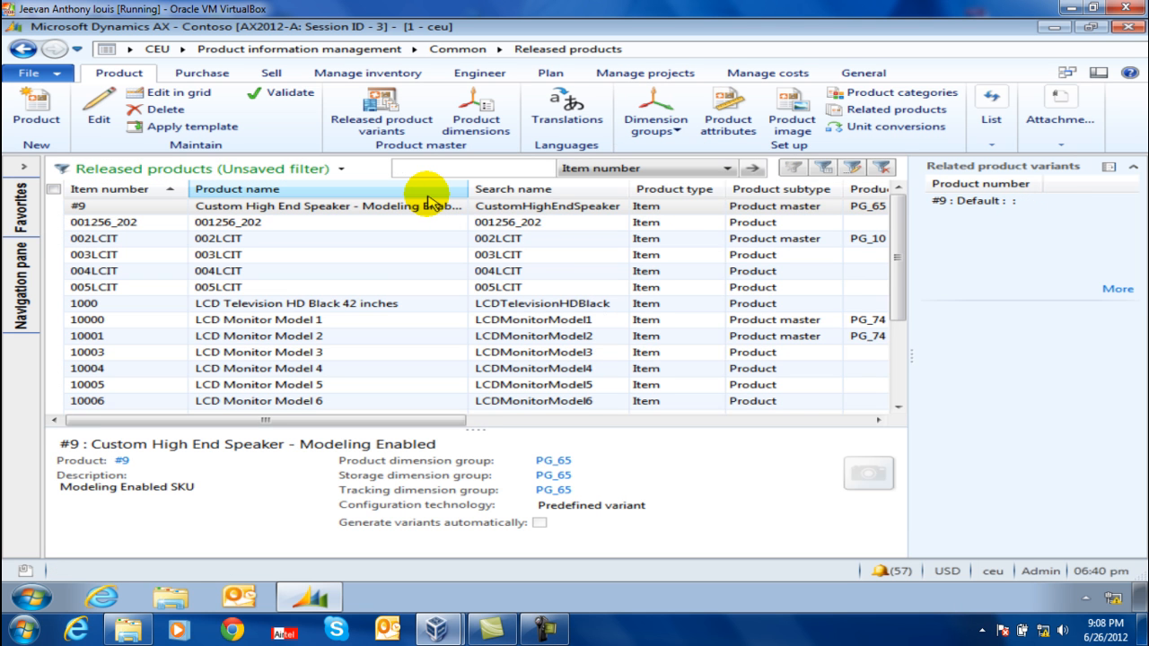
text(ce)
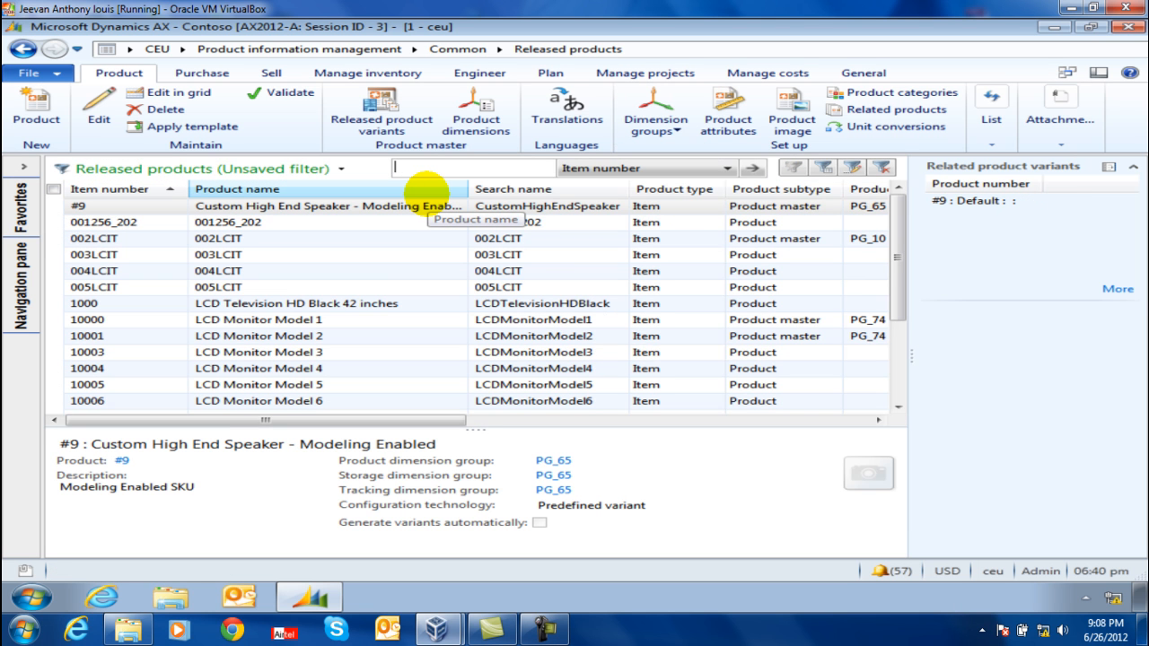
text(st-00)
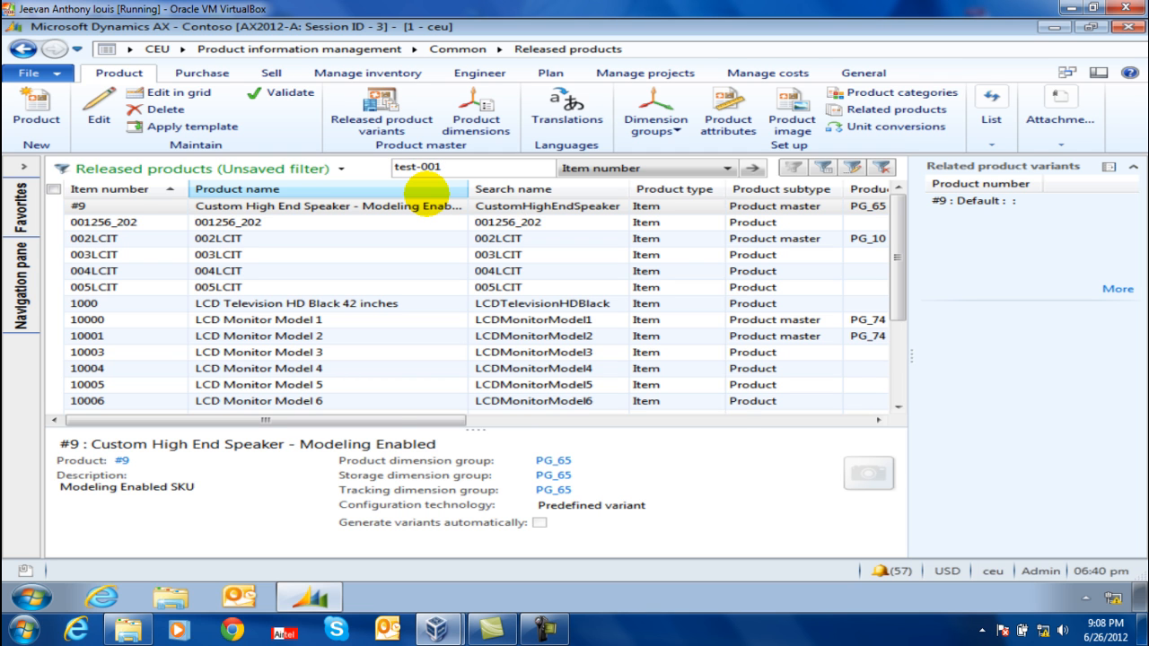
text(1)
key(Return)
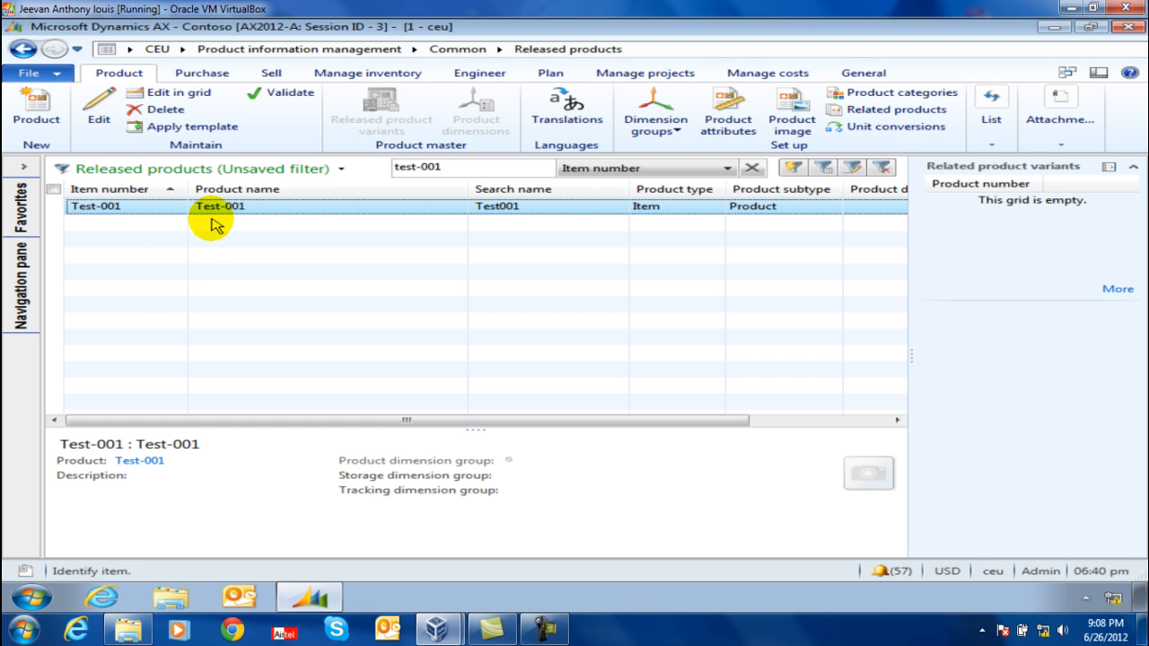
Open the Product masters list and filter it by product name test-002
click(307, 49)
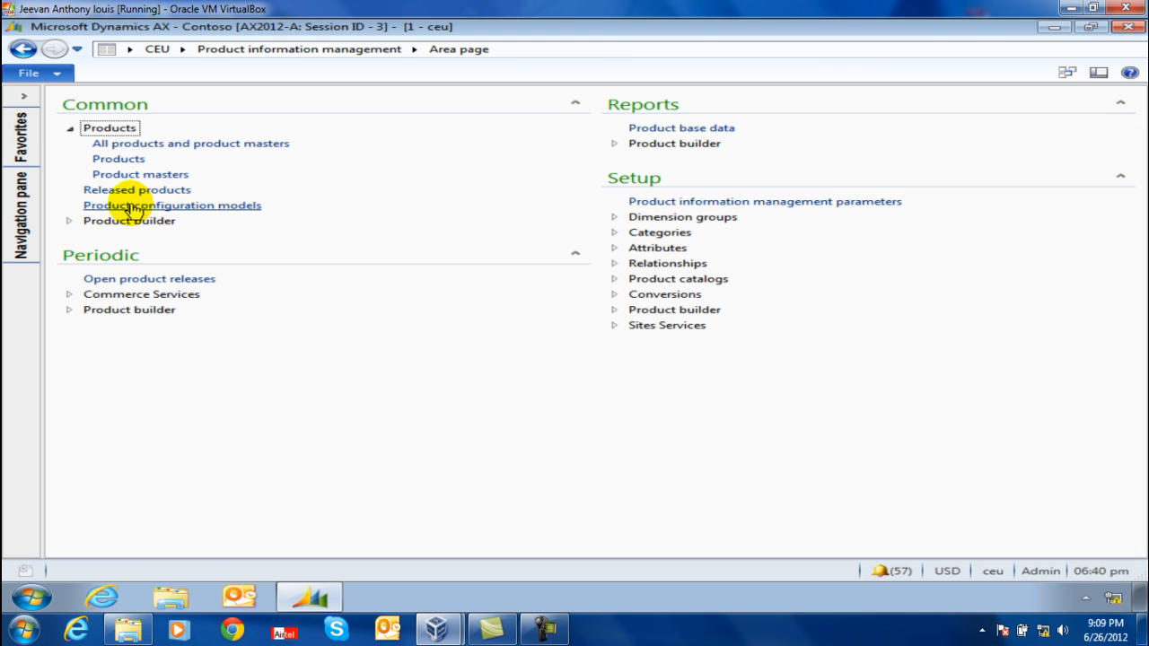
click(120, 177)
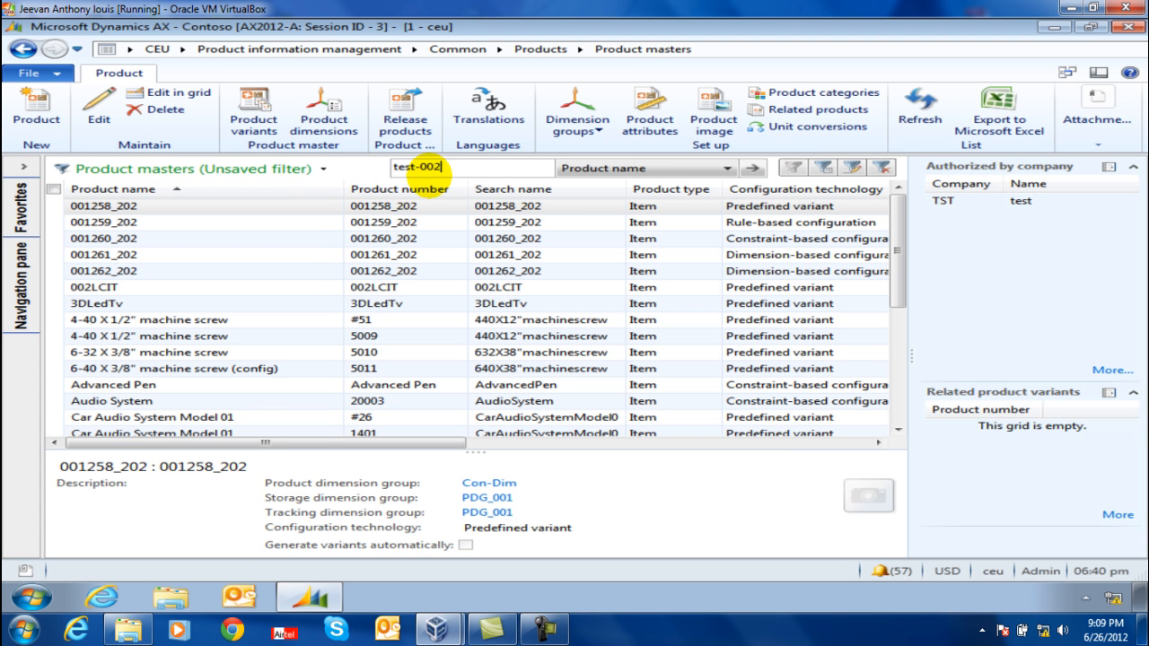
key(Return)
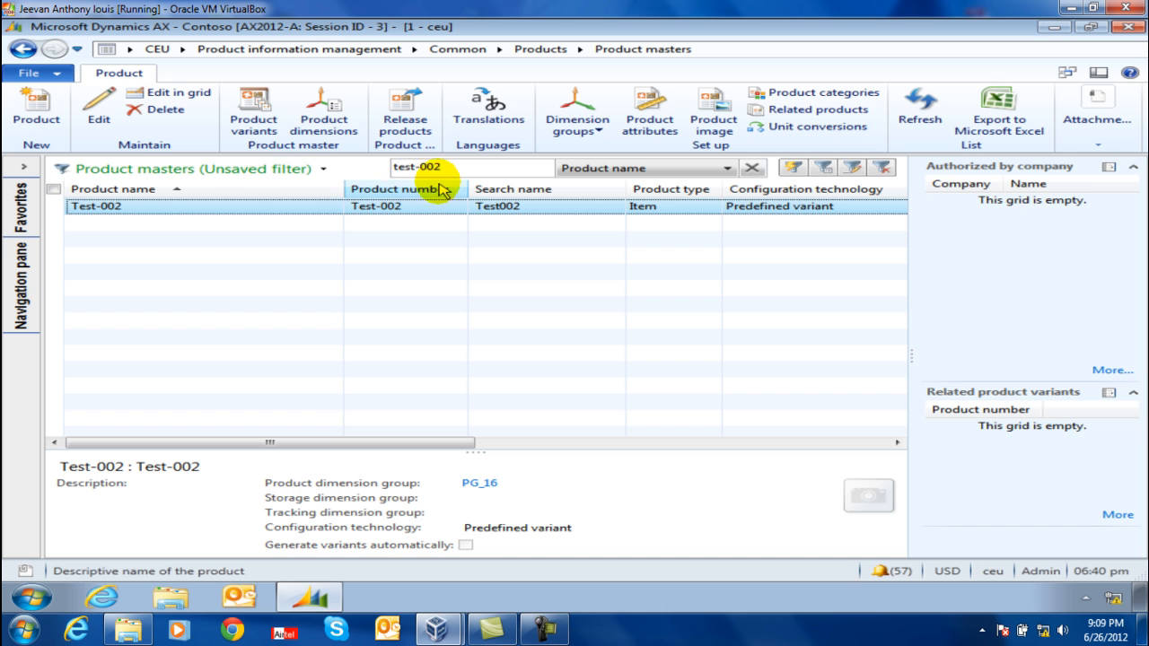
Review the dimension groups assigned to Test-002 and look up the description of its product dimension group
click(593, 128)
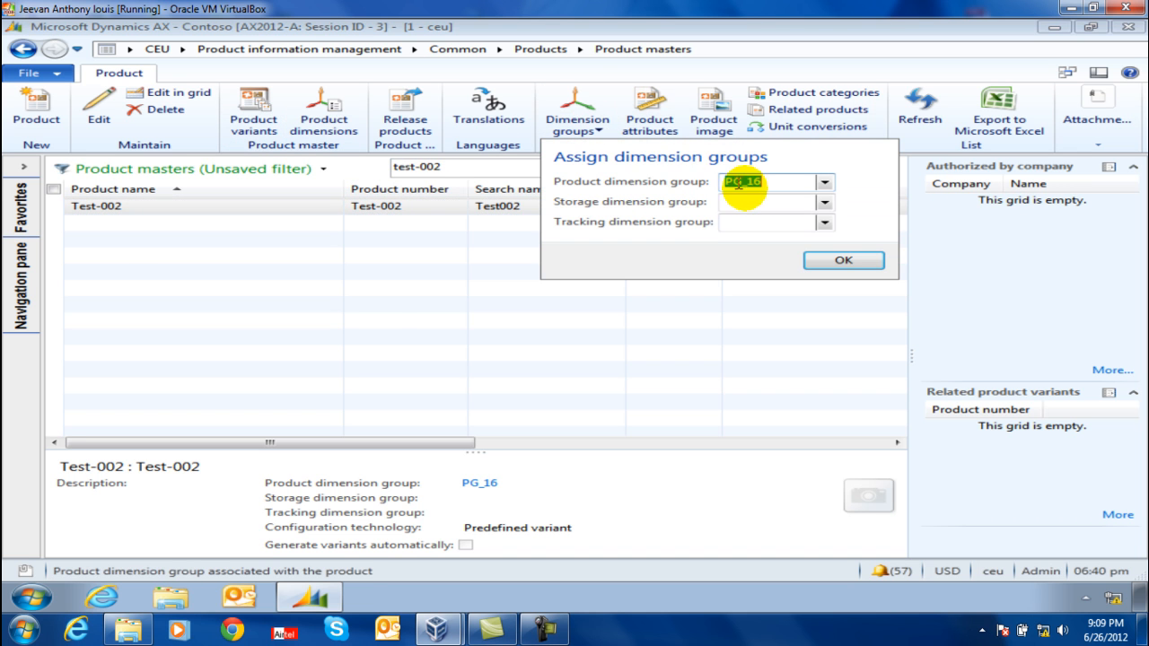
click(832, 183)
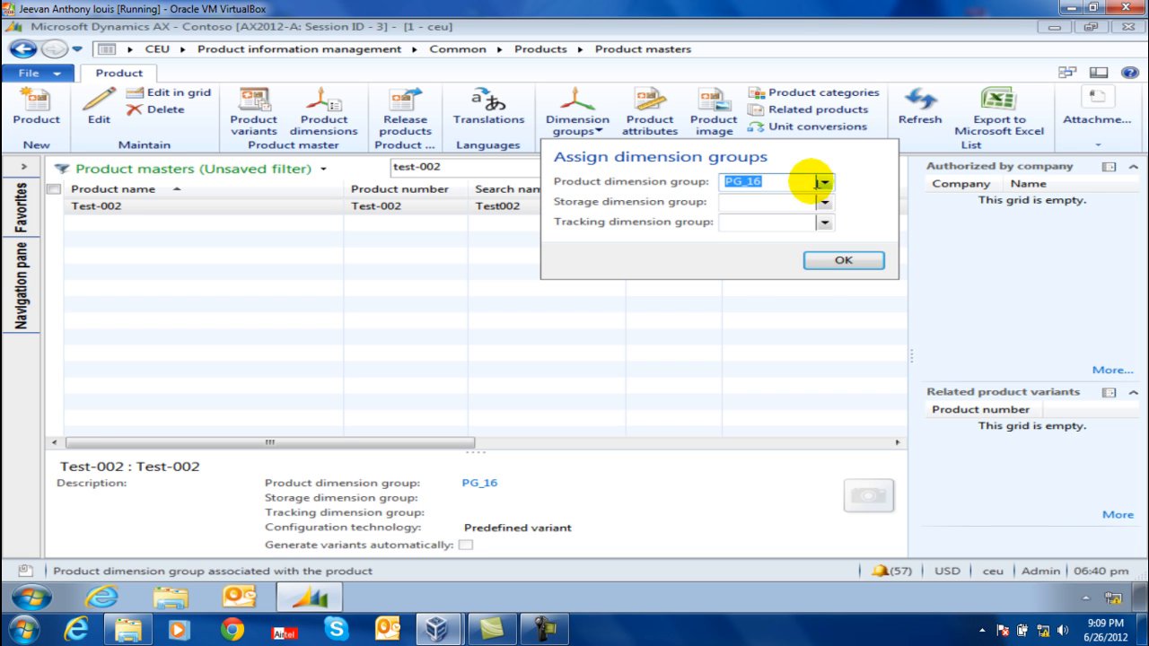
click(821, 184)
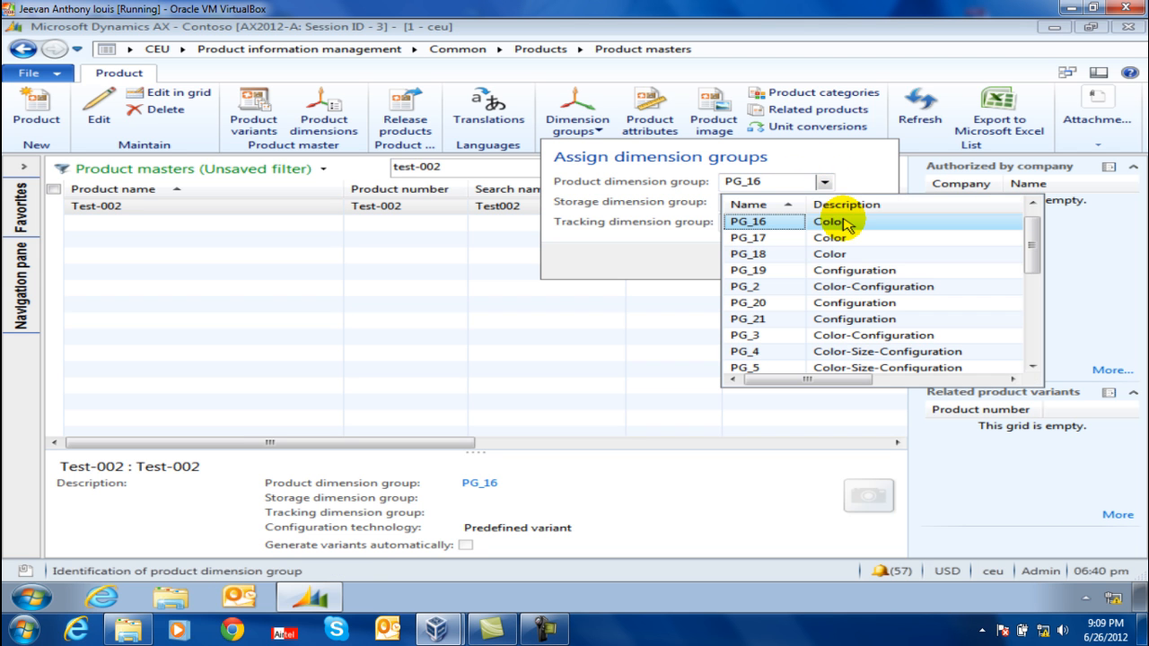
click(760, 182)
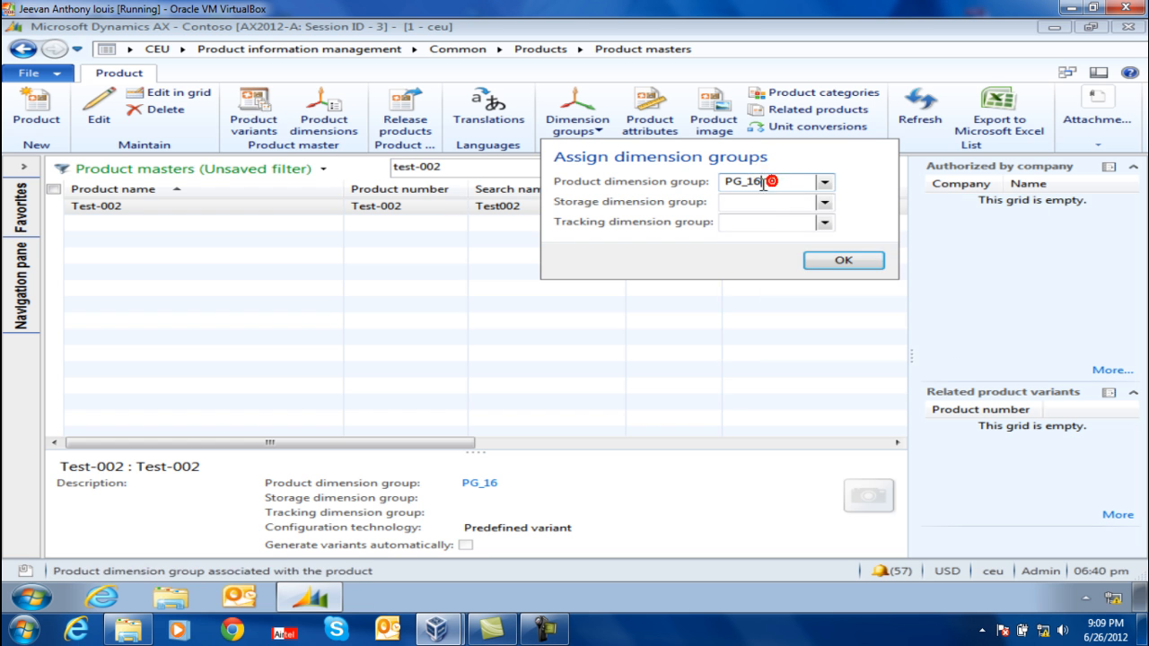
key(Return)
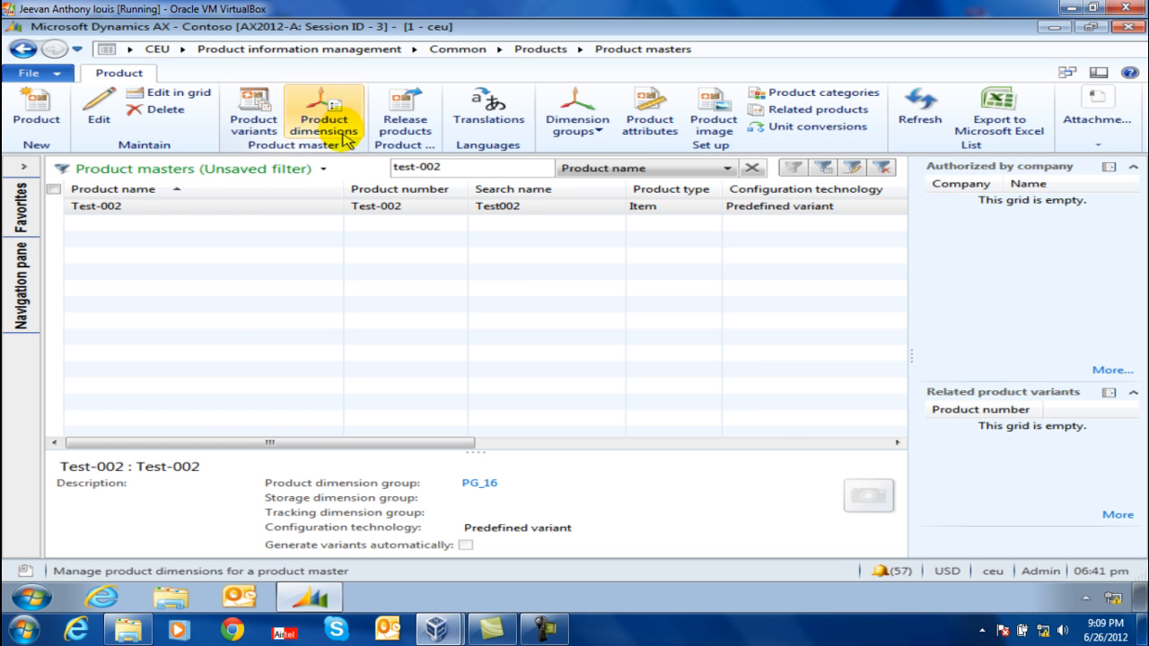
Define the colors Red and Blue as product dimensions of Test-002, using the same words as their names
click(344, 128)
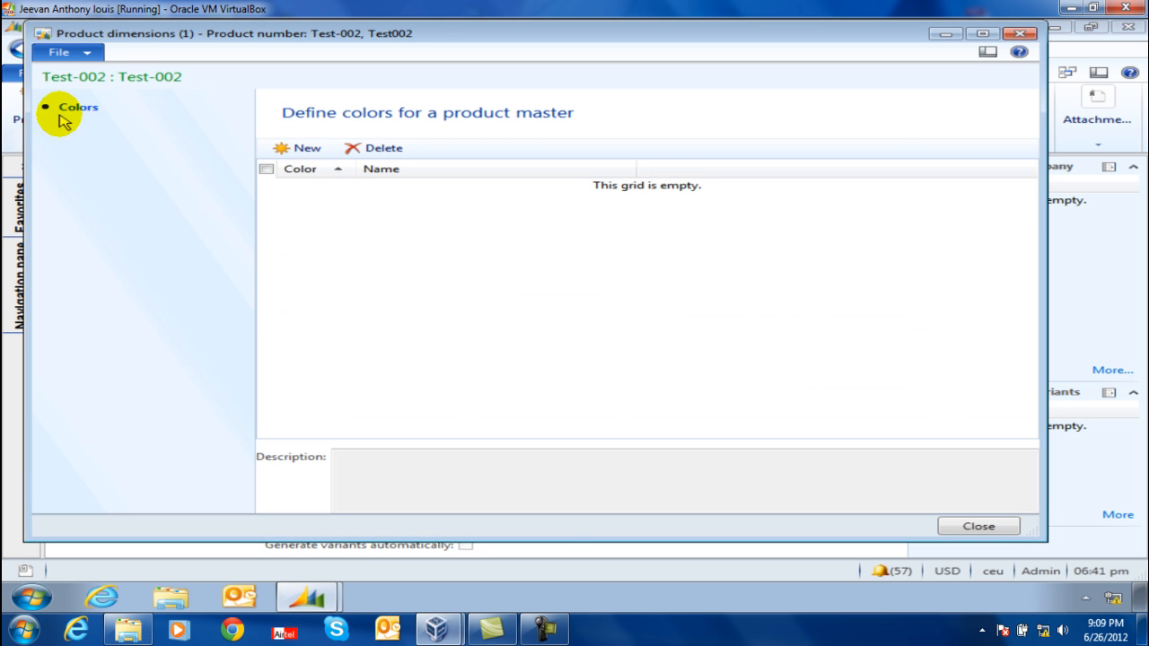
click(301, 148)
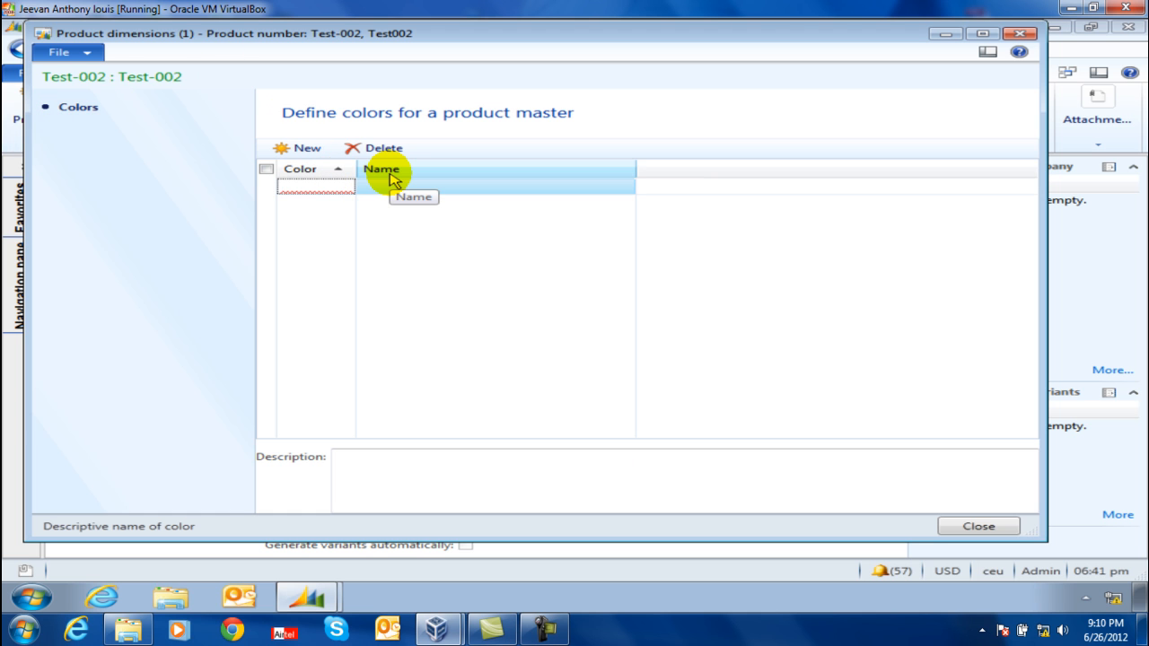
click(372, 187)
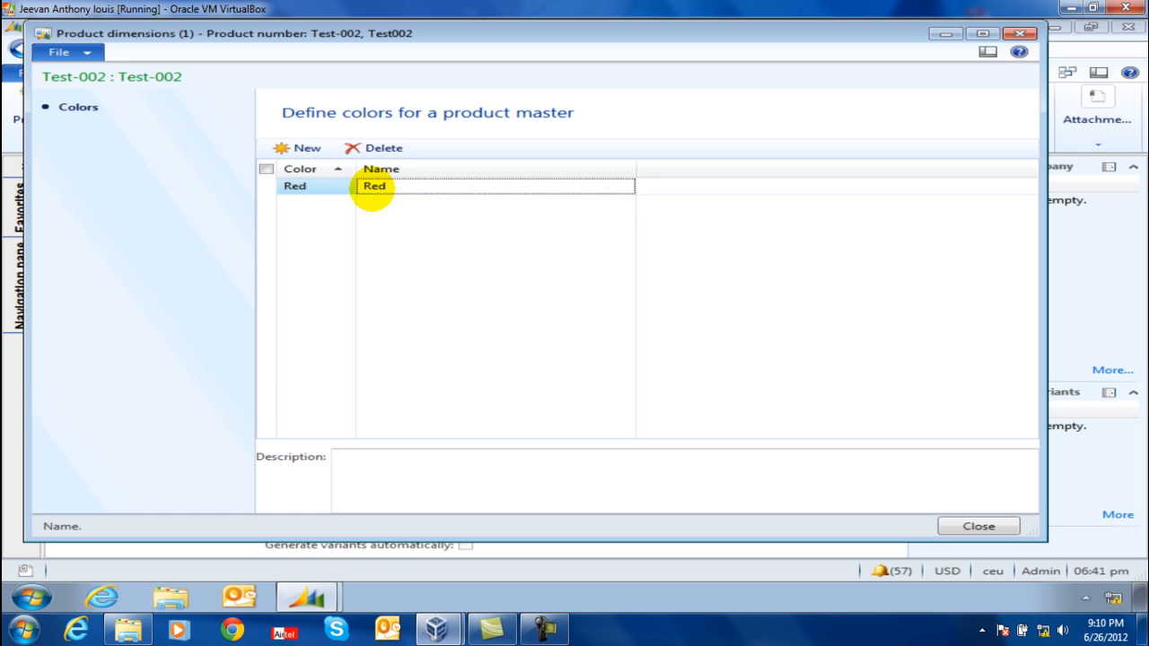
key(ctrl+n)
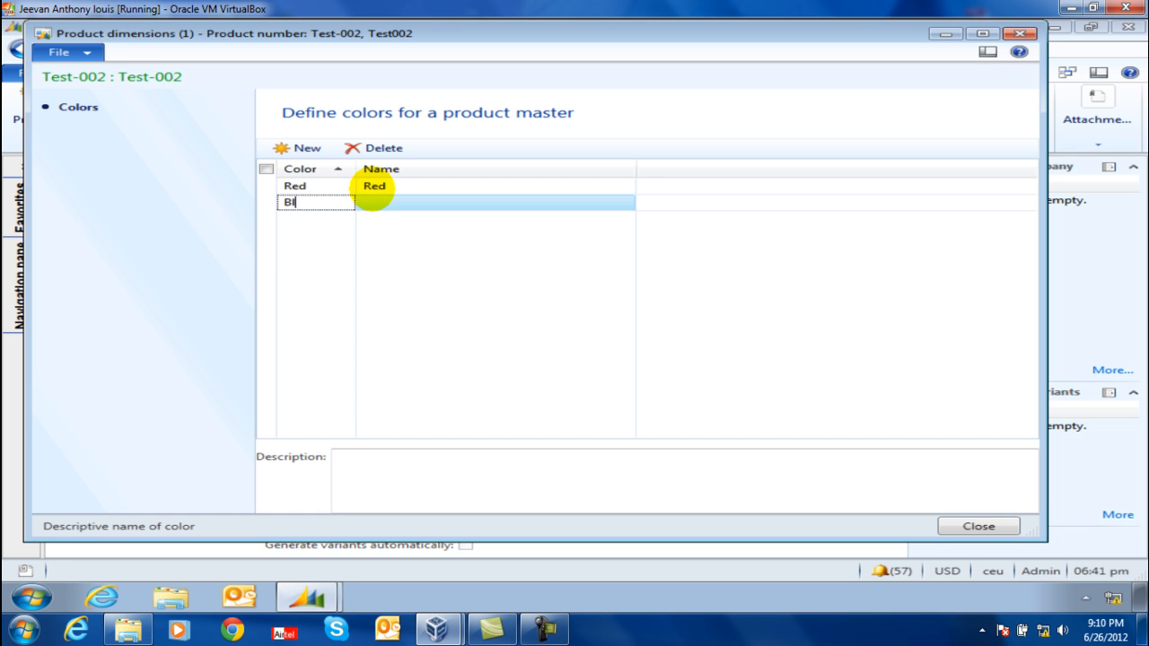
key(Tab)
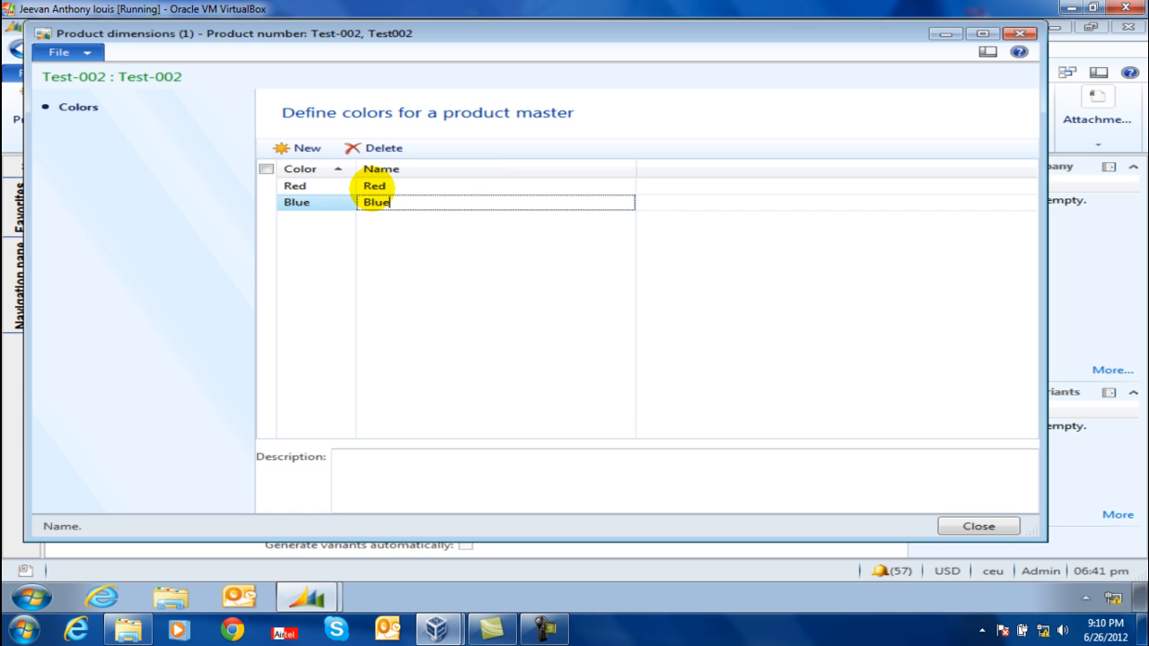
click(417, 184)
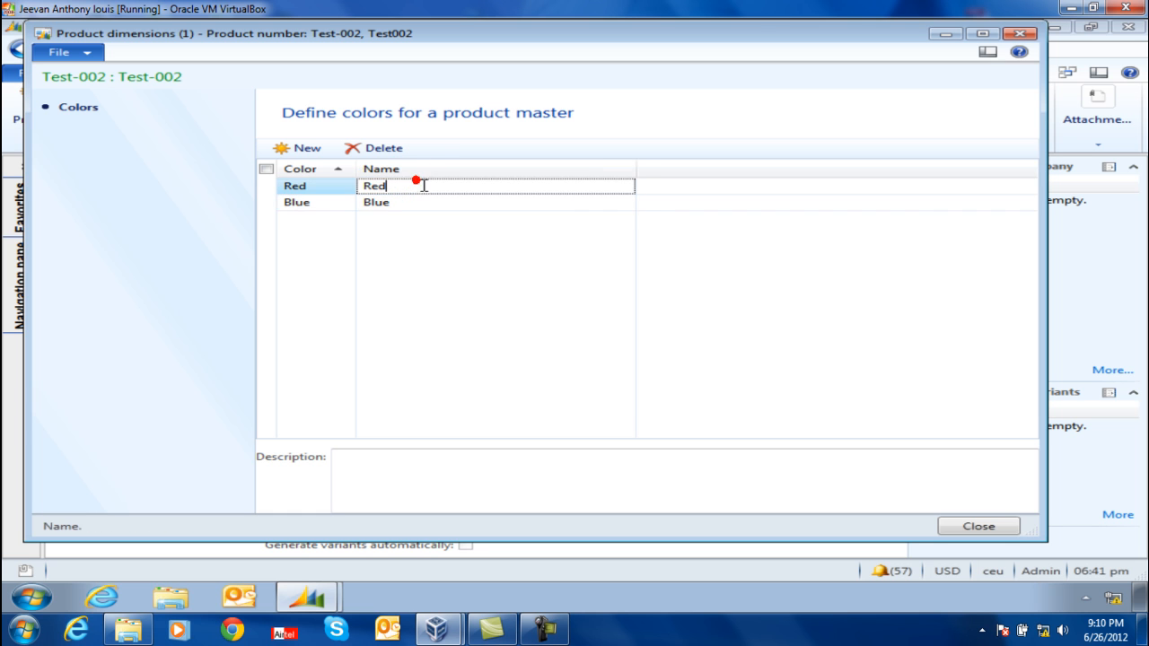
click(981, 527)
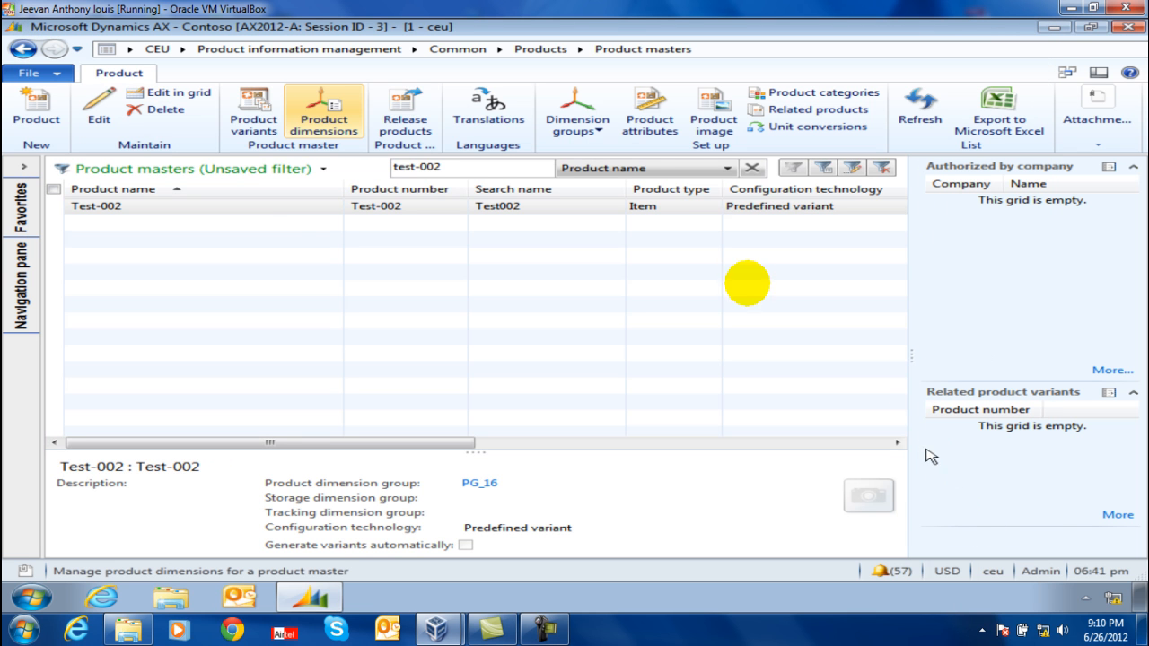
Create both suggested color variants, Red and Blue, for product master Test-002
click(421, 118)
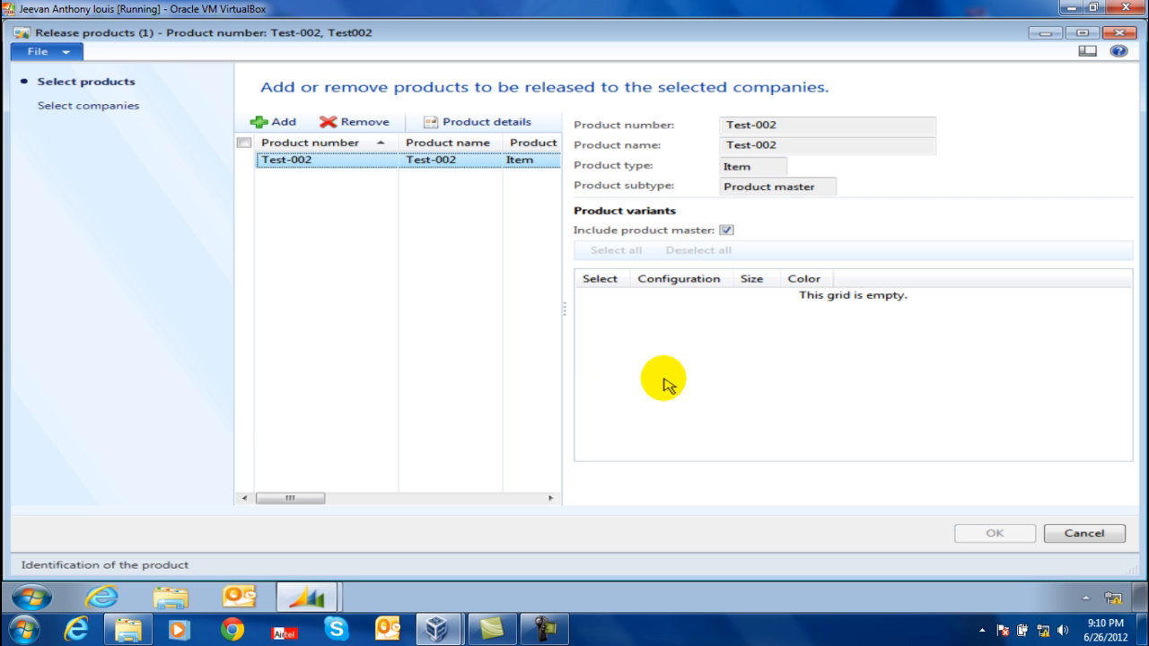
click(1101, 536)
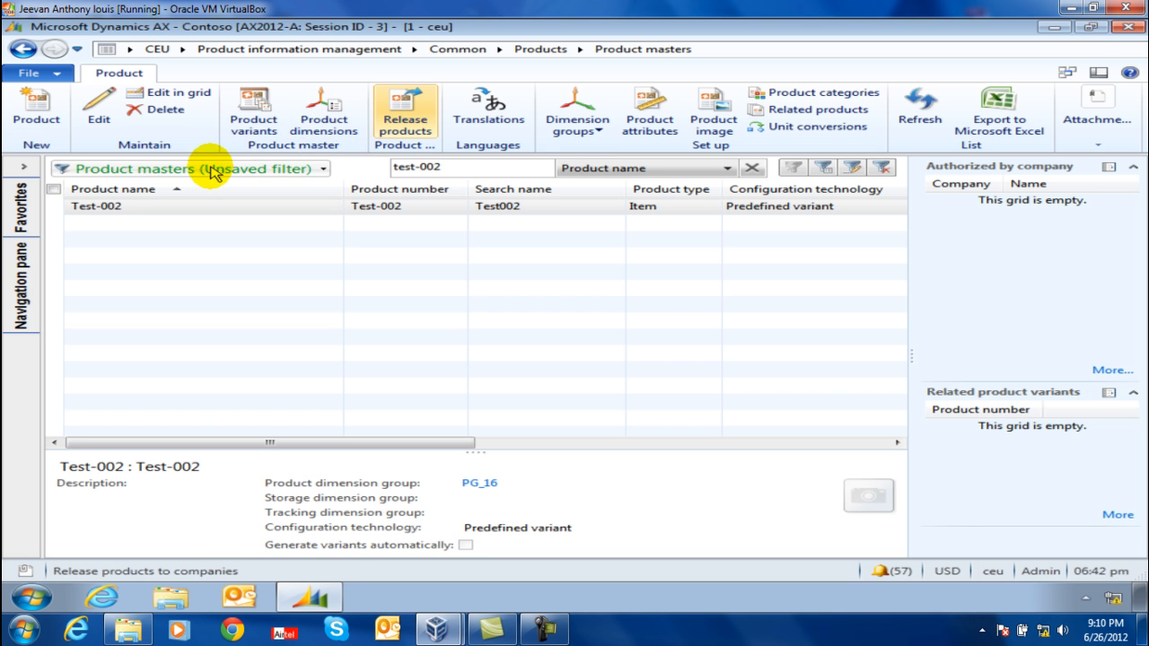
click(274, 126)
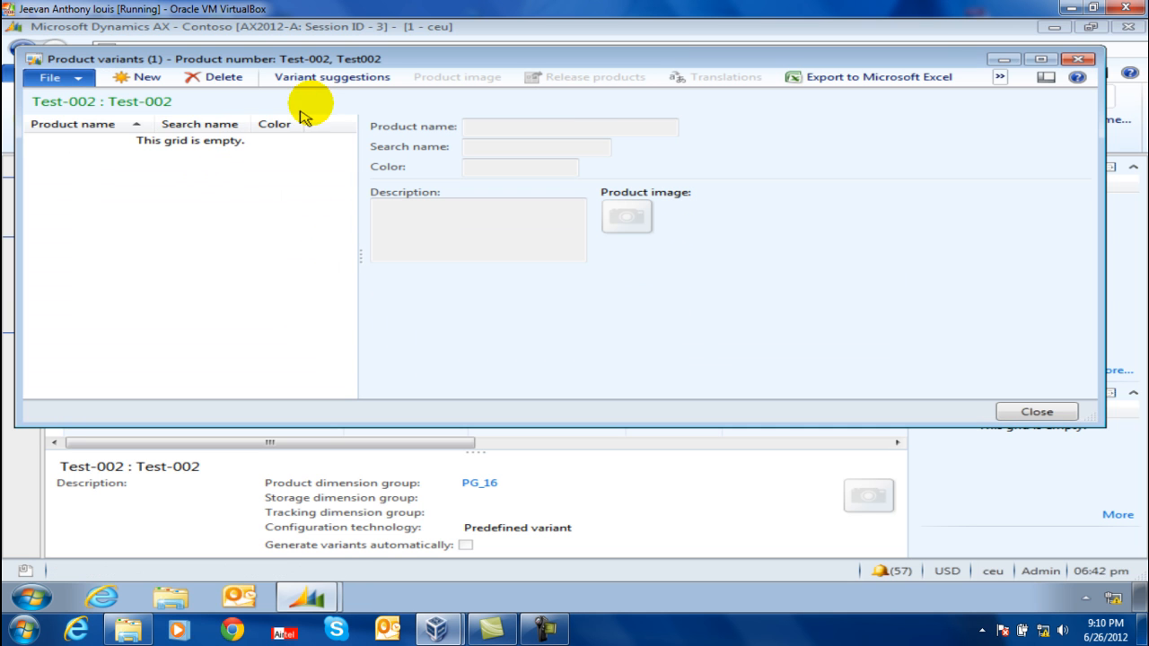
click(334, 81)
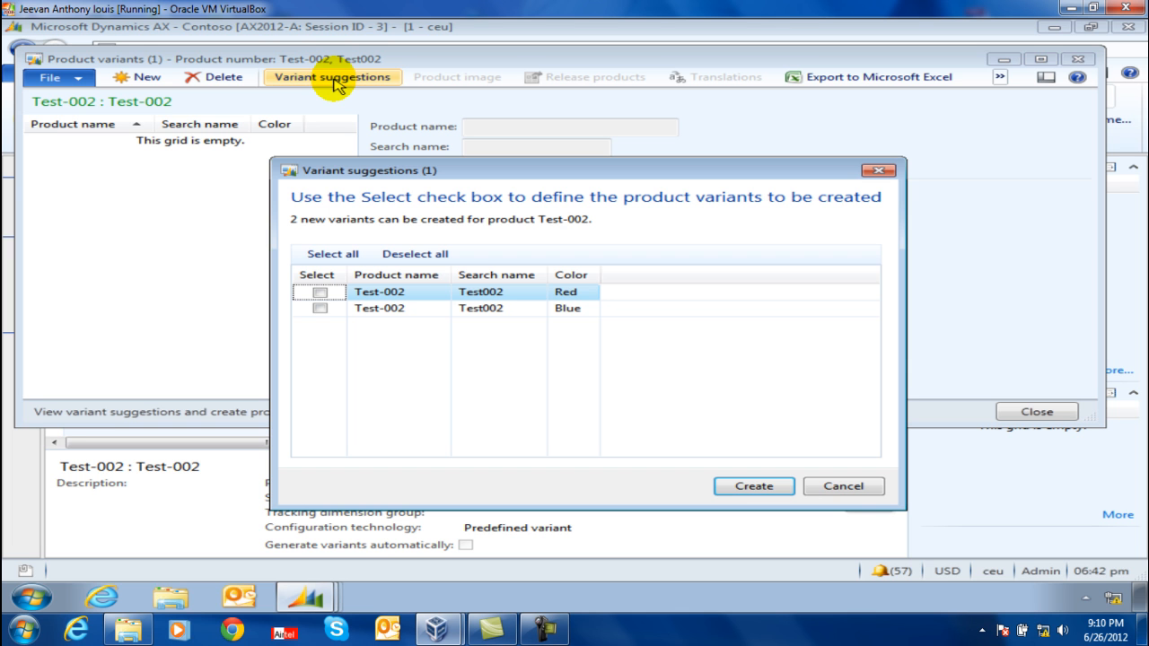
click(337, 255)
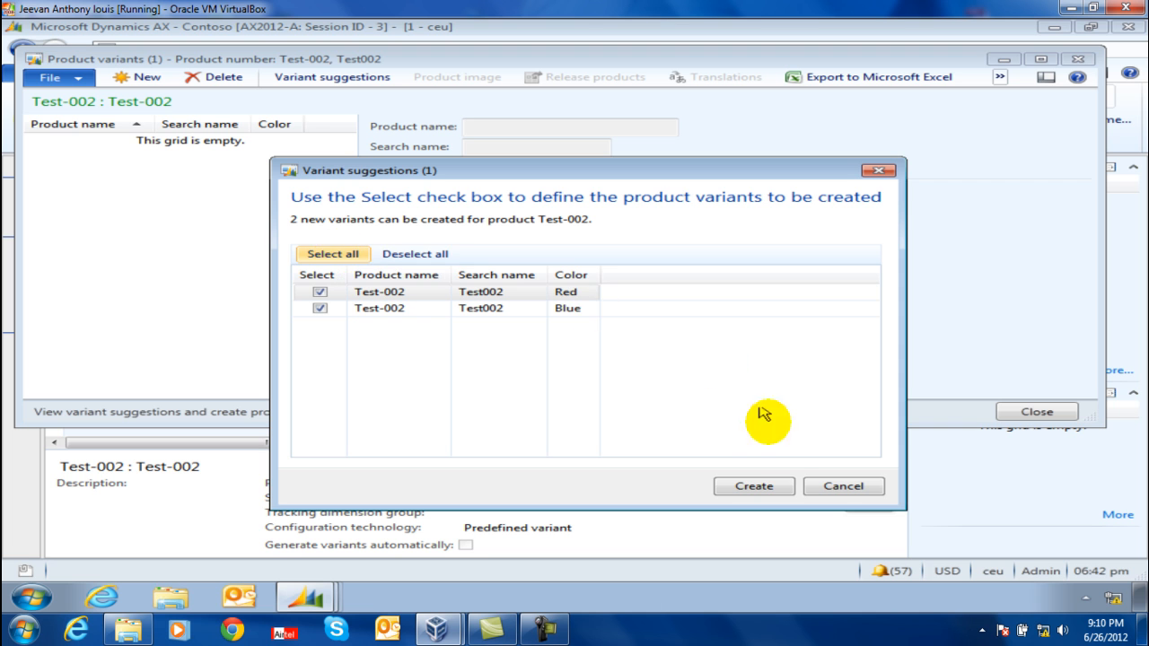
click(754, 486)
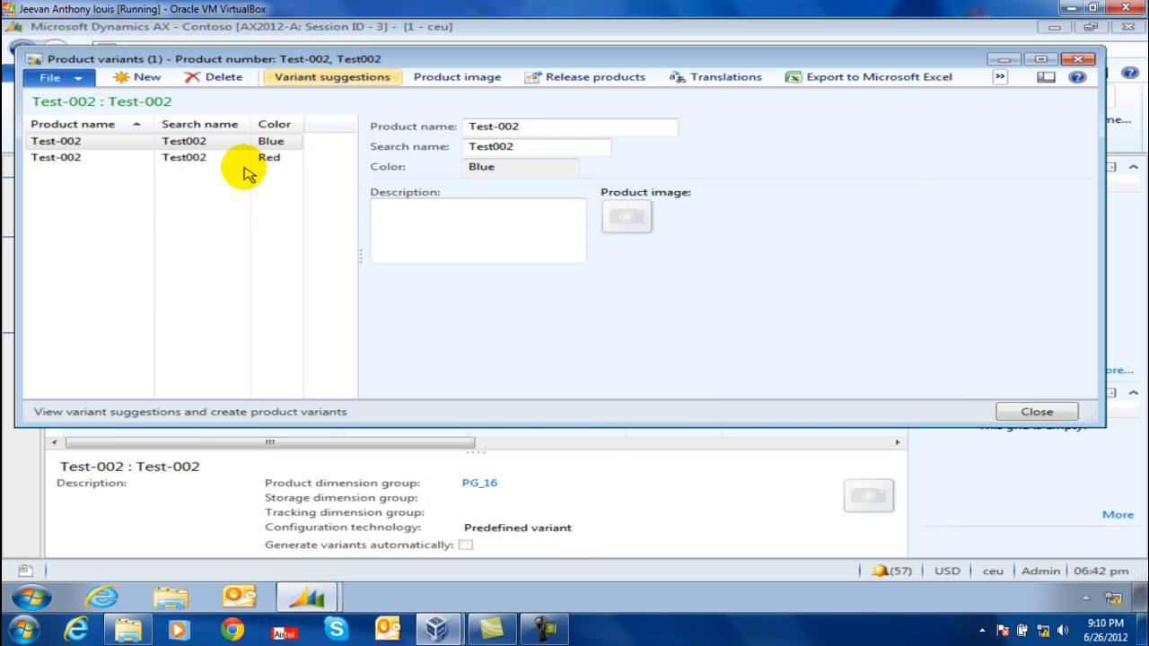
click(1076, 60)
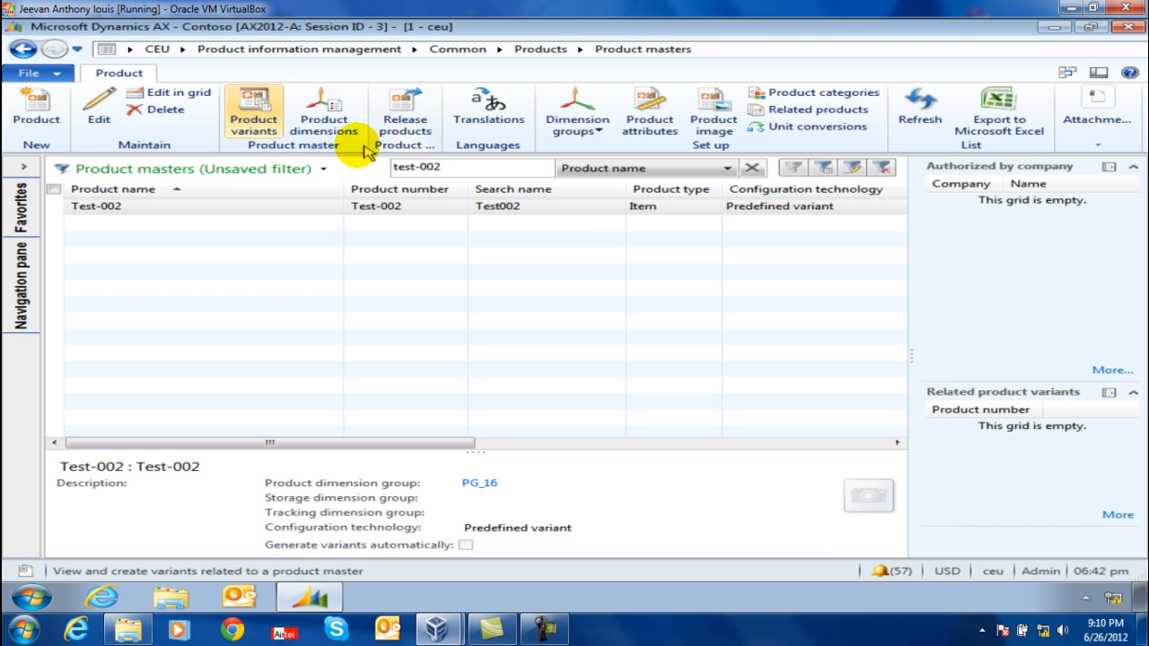
Start a product release for Test-002, exclude the Red variant and mark the product for inclusion
click(388, 119)
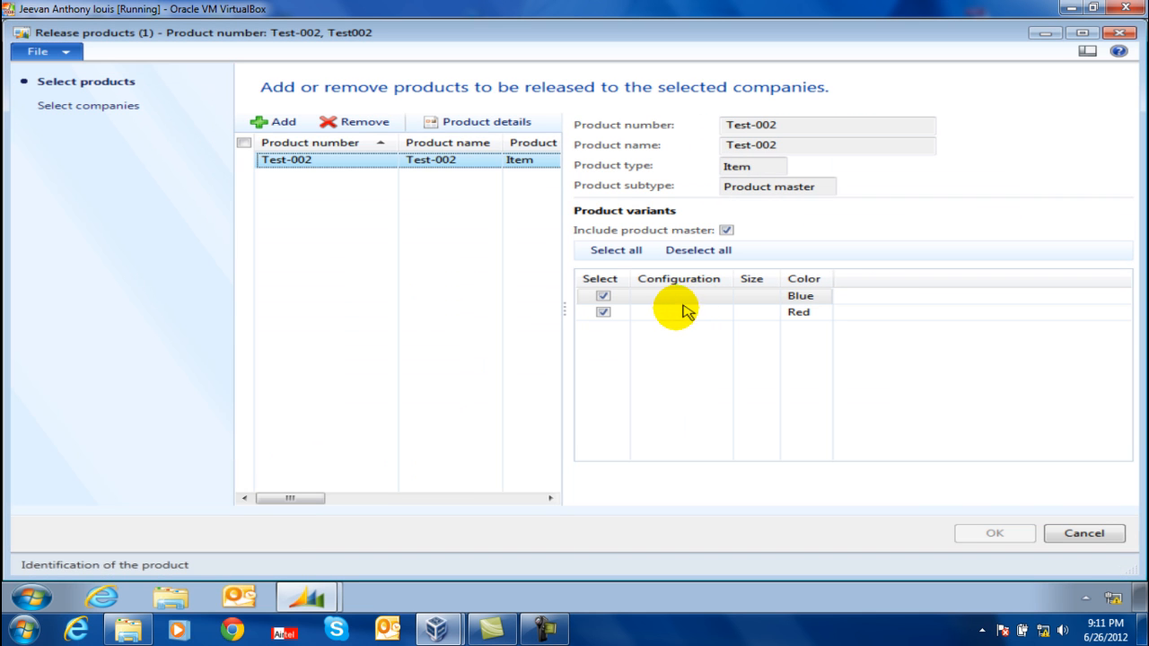
click(603, 312)
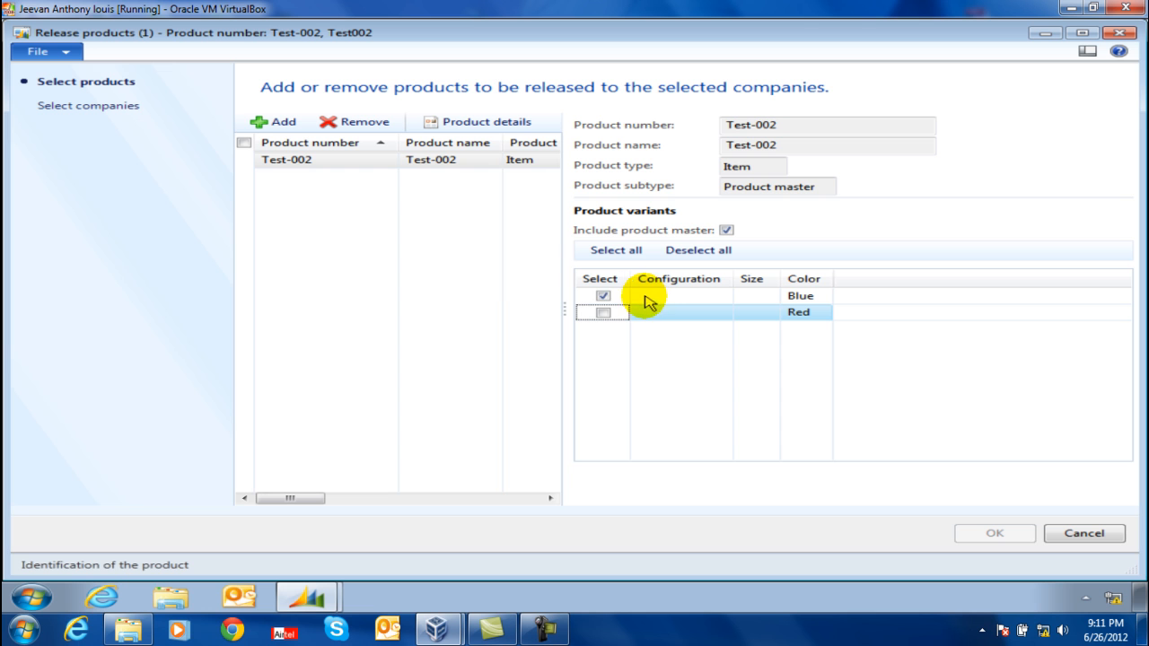
click(244, 159)
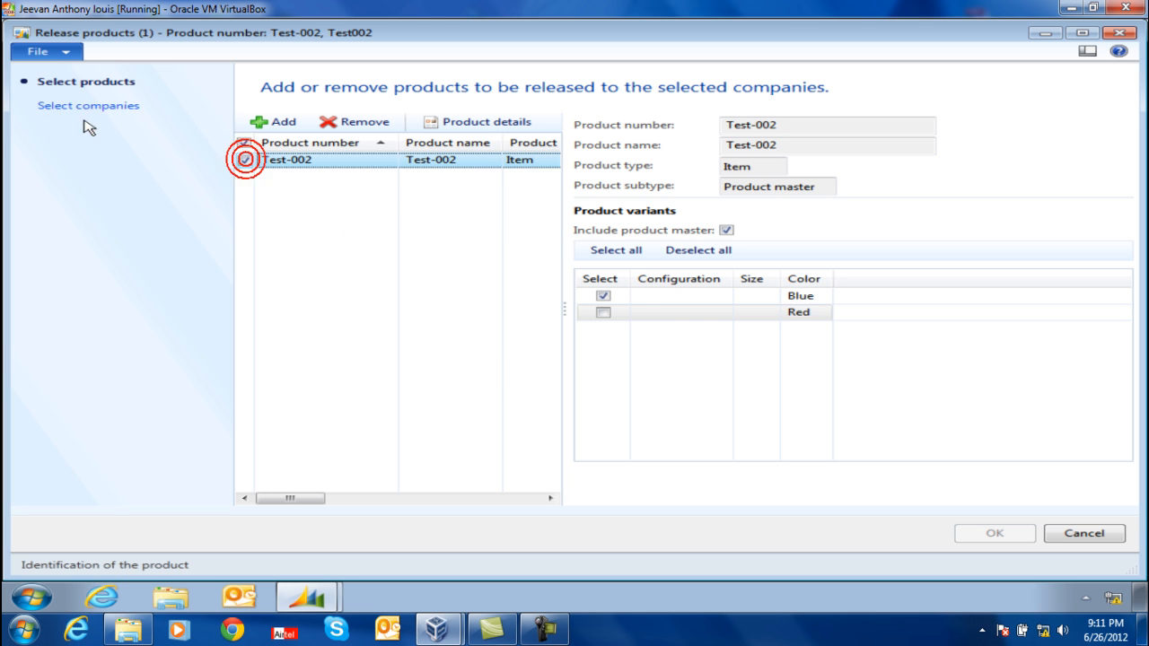
Authorize companies ceu and cec for the Test-002 release and execute the product release session
click(86, 107)
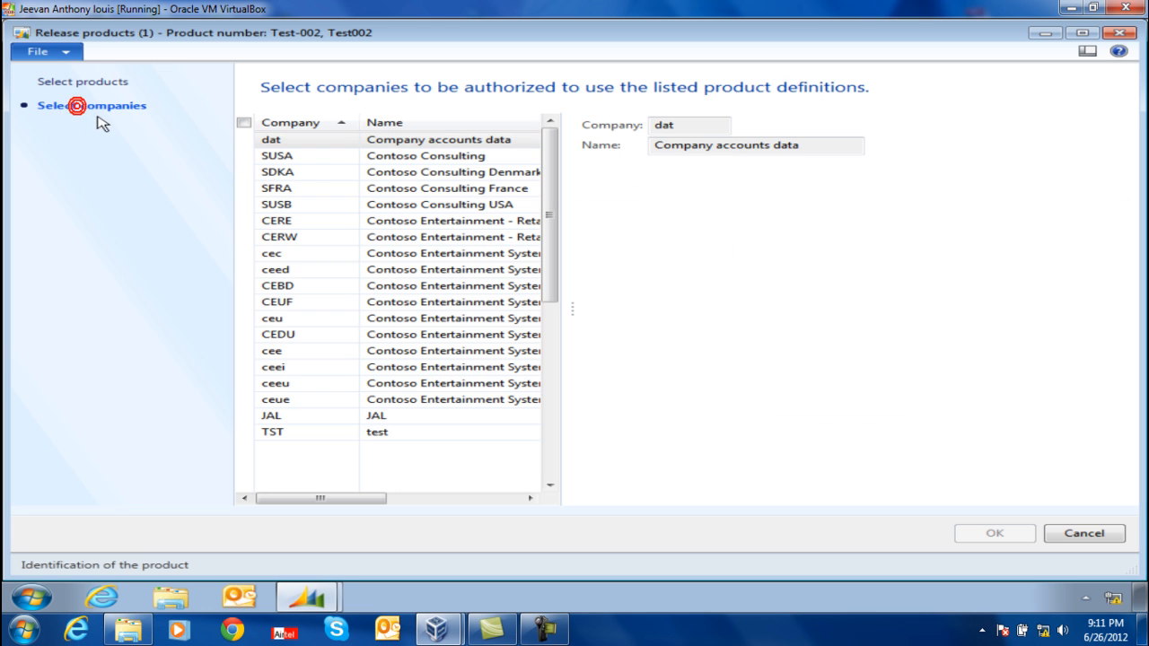
click(246, 320)
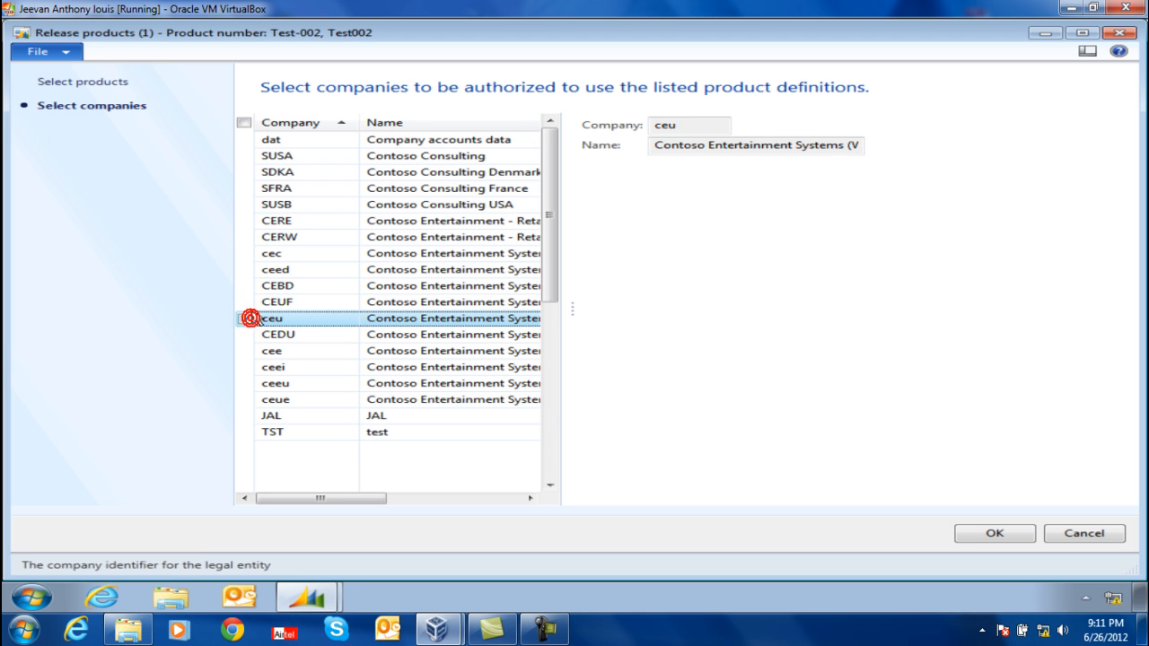
click(246, 254)
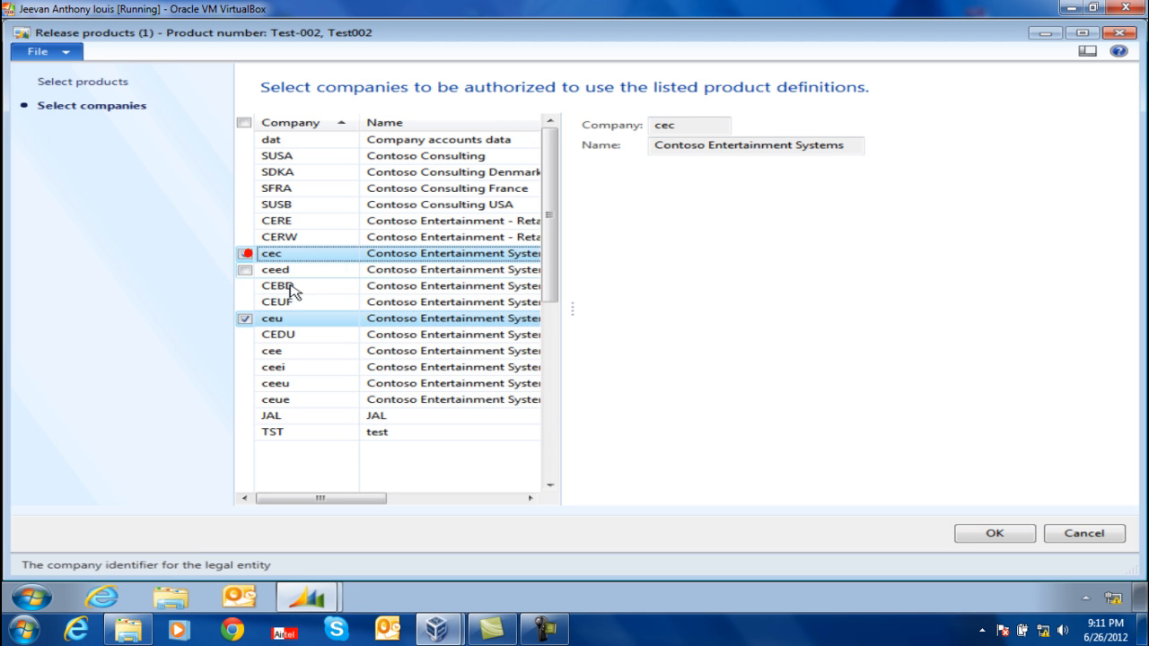
click(1021, 539)
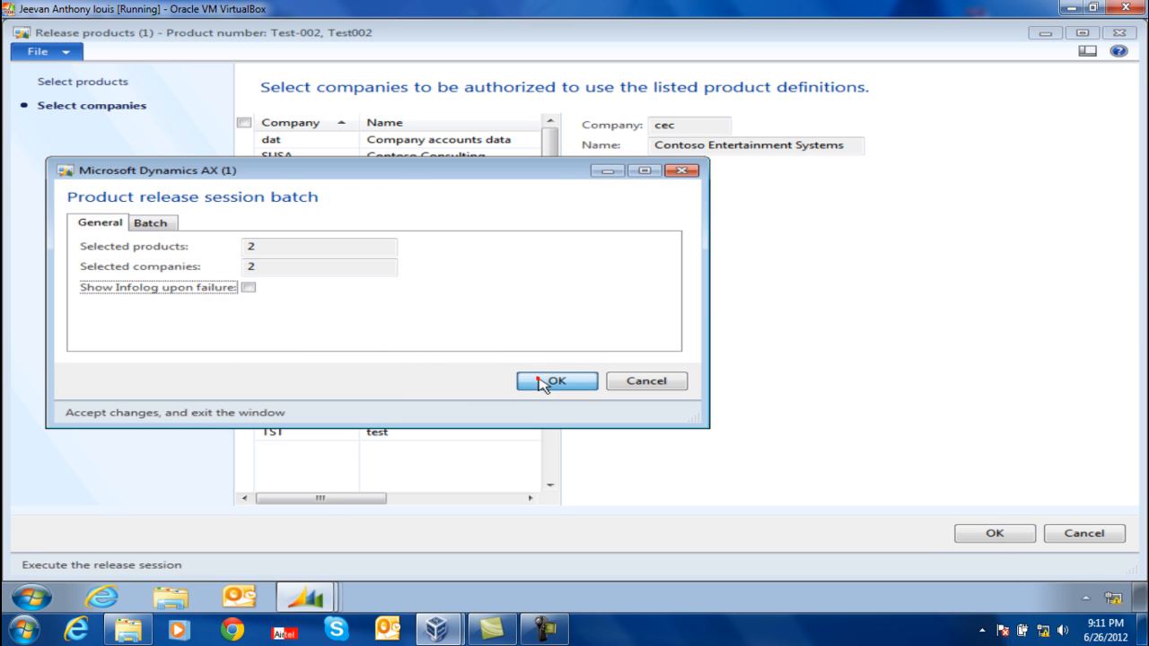
click(538, 379)
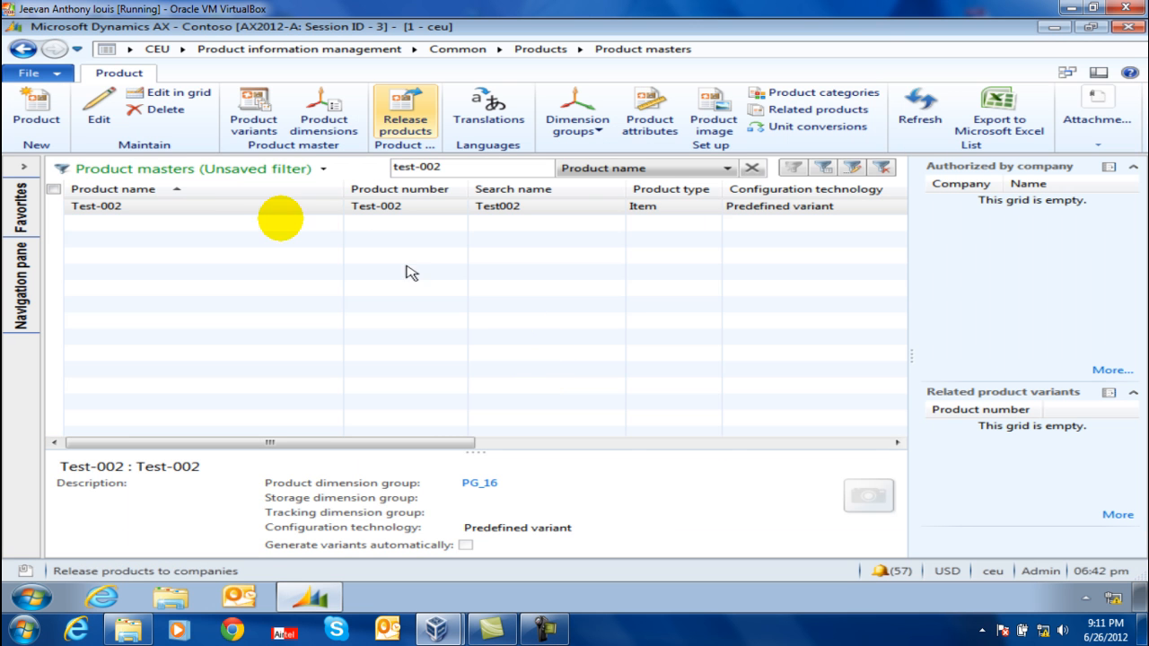
Filter the released products in ceu by item number test-002 and inspect its released product variants
click(209, 52)
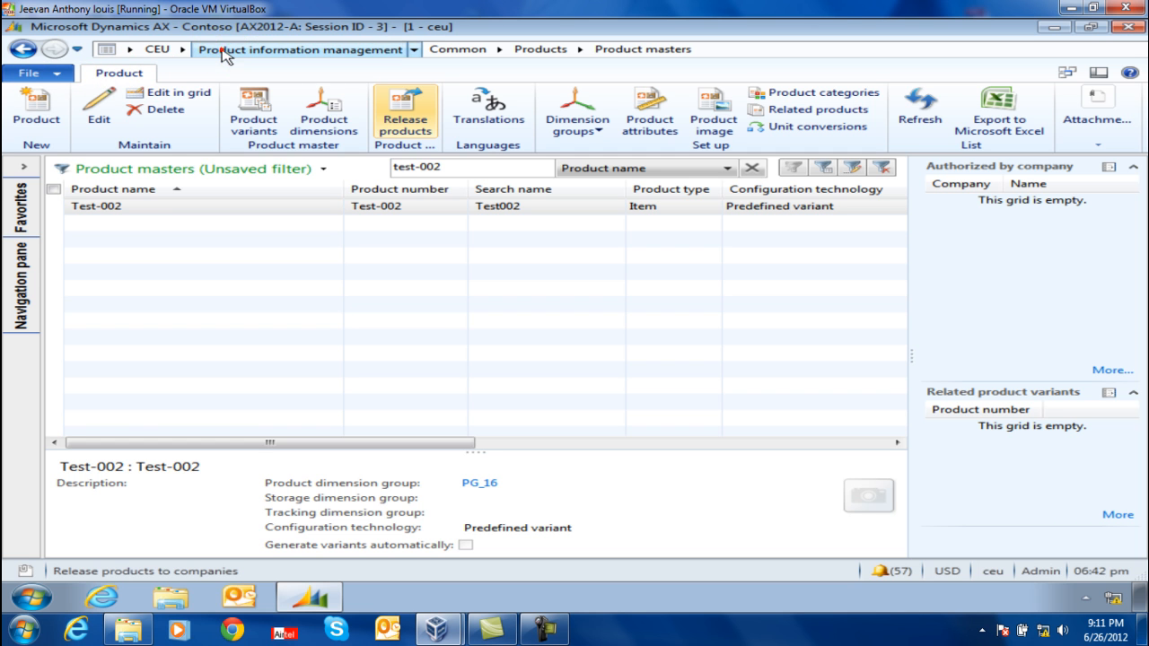
click(170, 190)
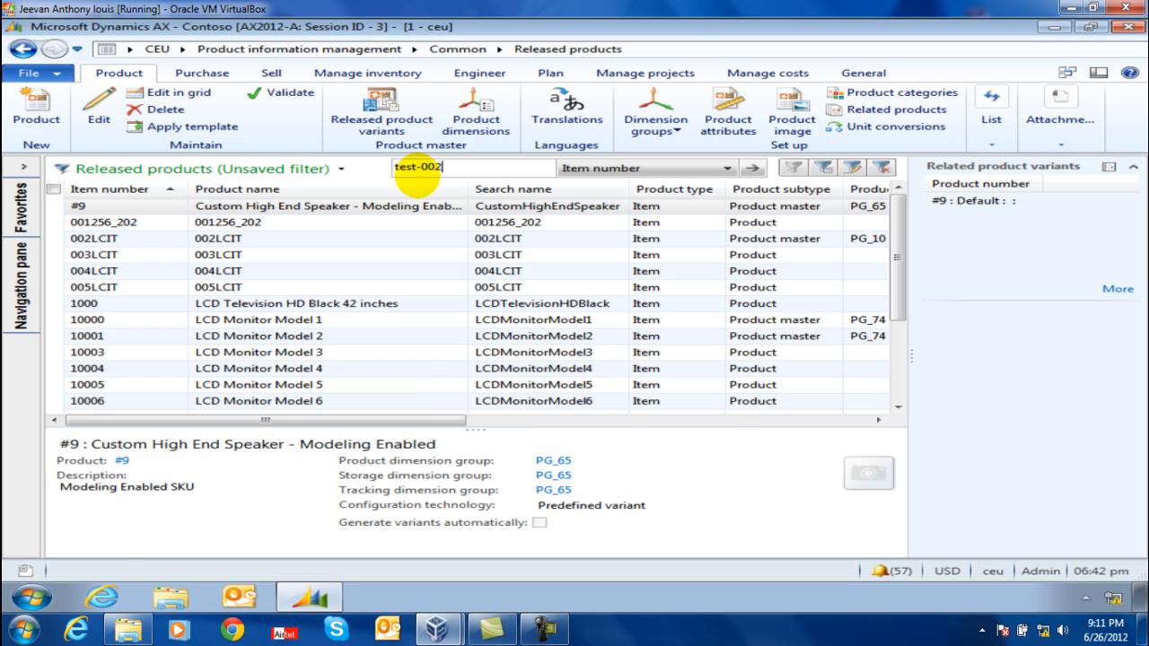
key(Return)
click(381, 112)
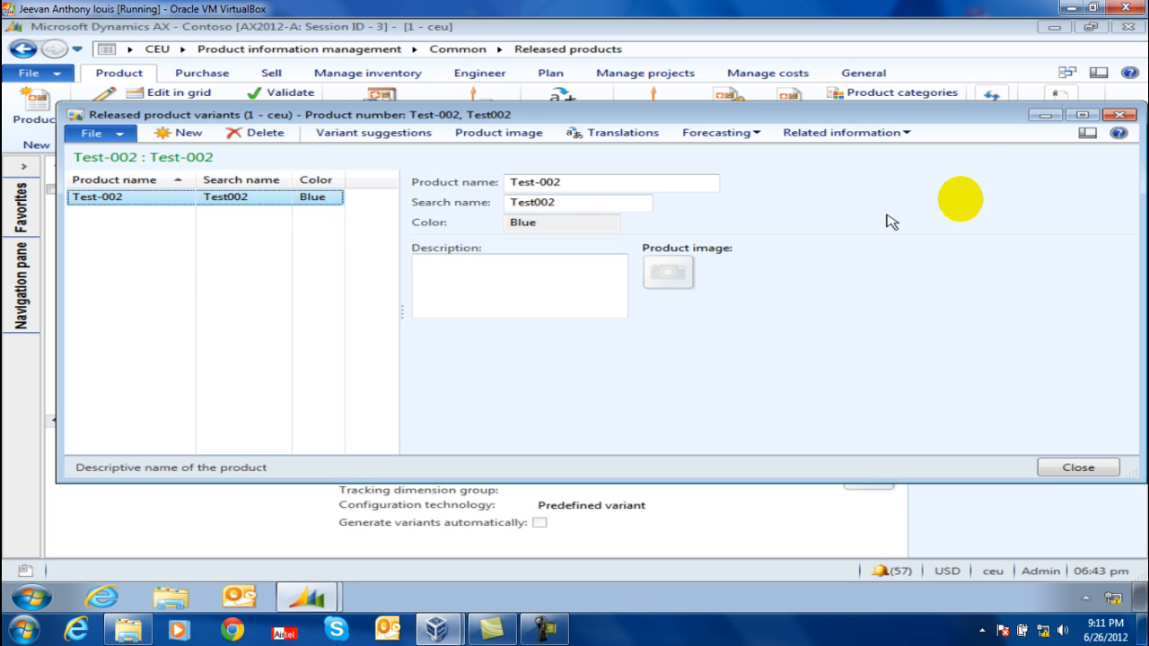
click(1119, 115)
Review the colors defined as product dimensions for the released product Test-002
click(508, 123)
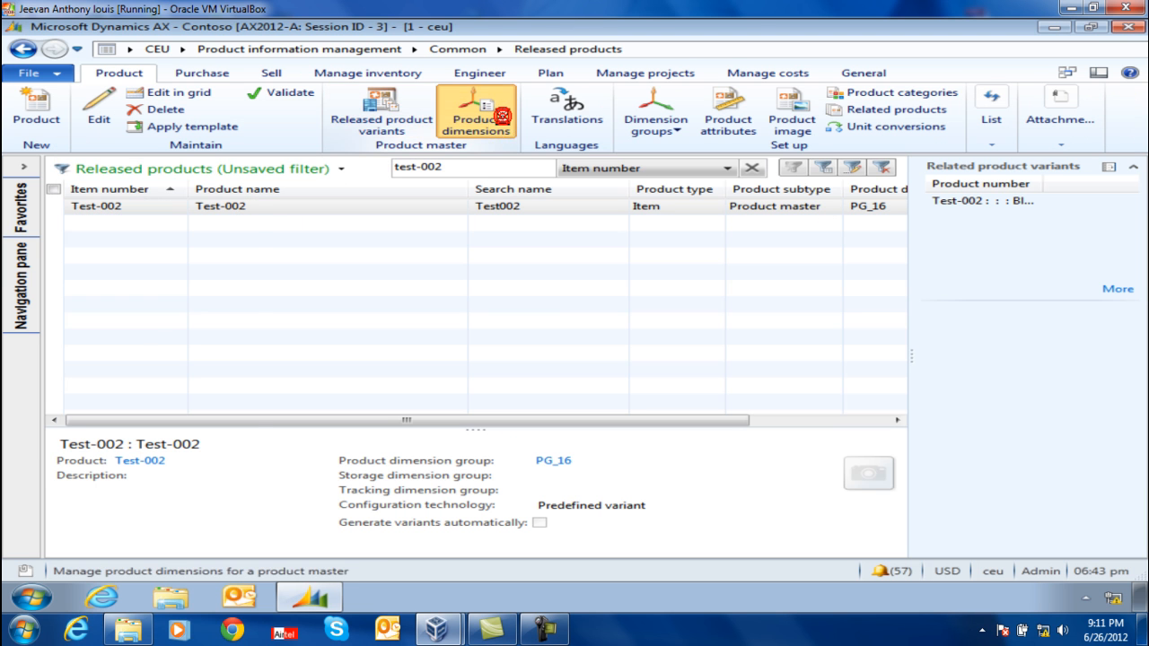
click(292, 201)
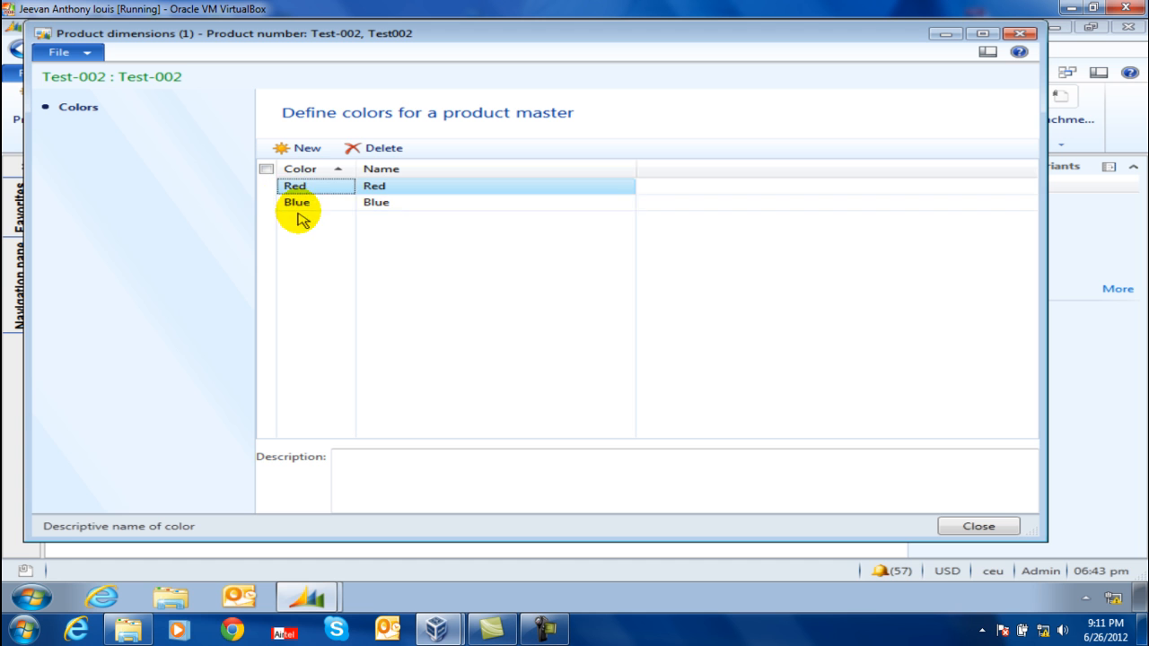
click(318, 188)
click(318, 202)
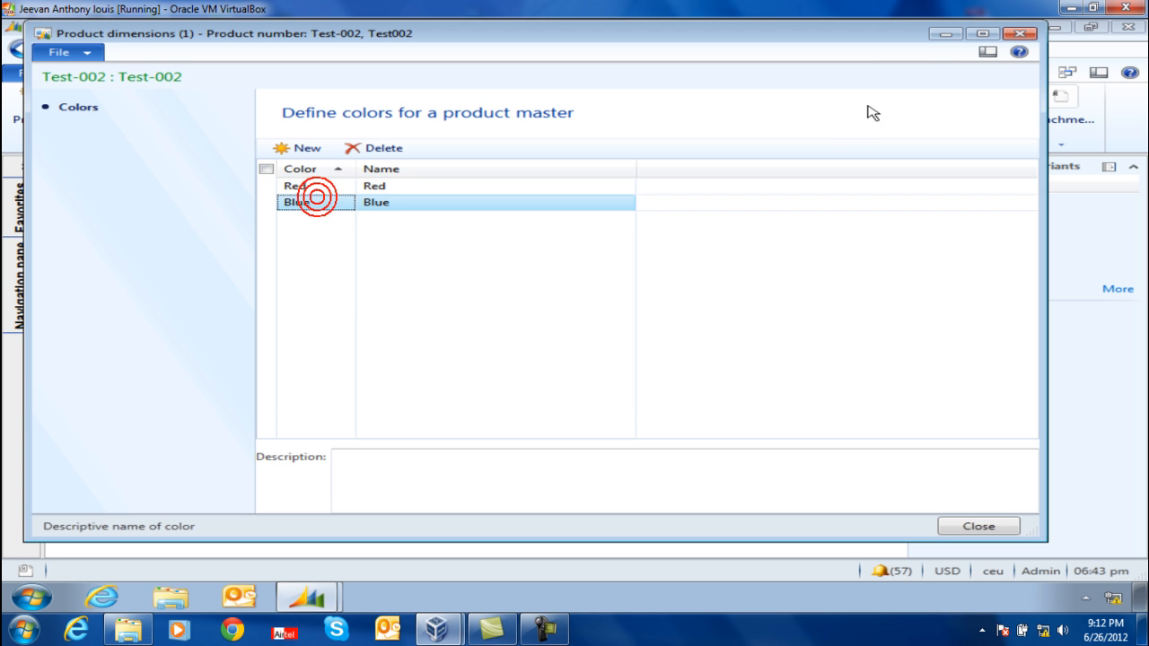
click(1020, 36)
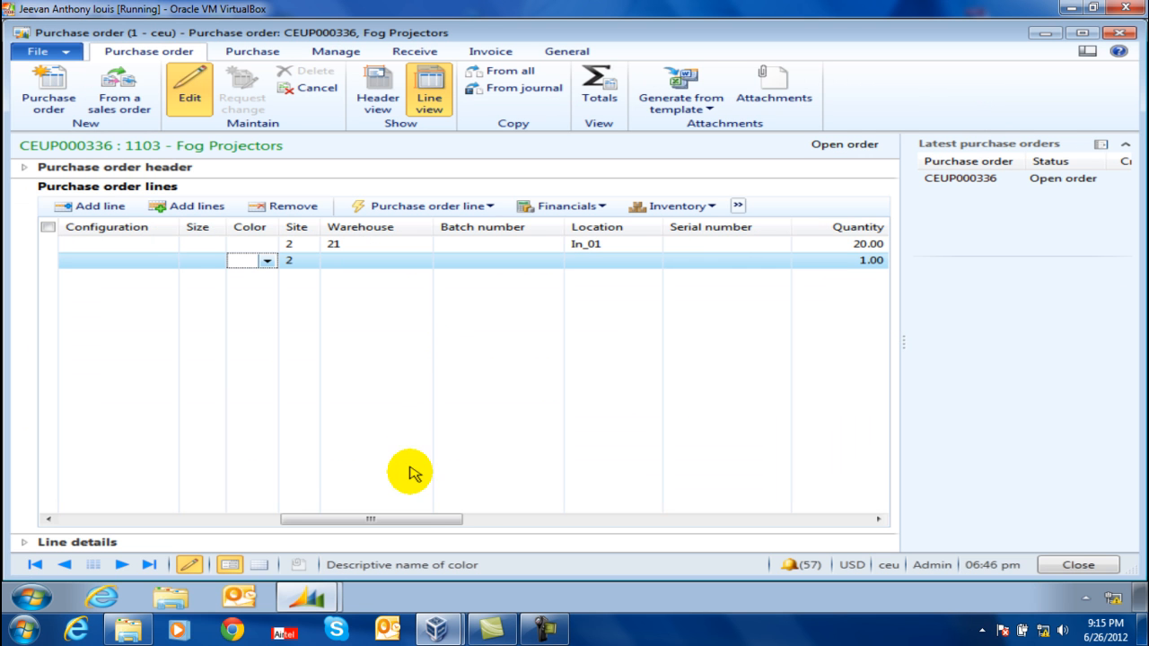
Look up the colors available for the Test-002 line of the Fog Projectors purchase order
drag(413, 519, 351, 519)
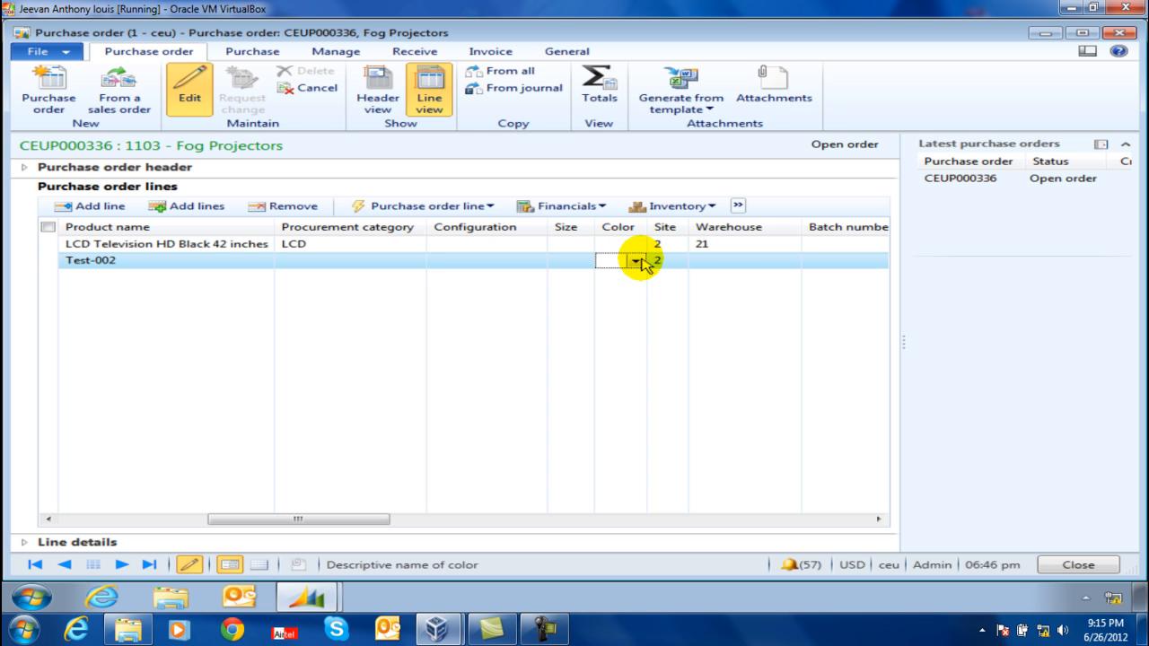
click(637, 260)
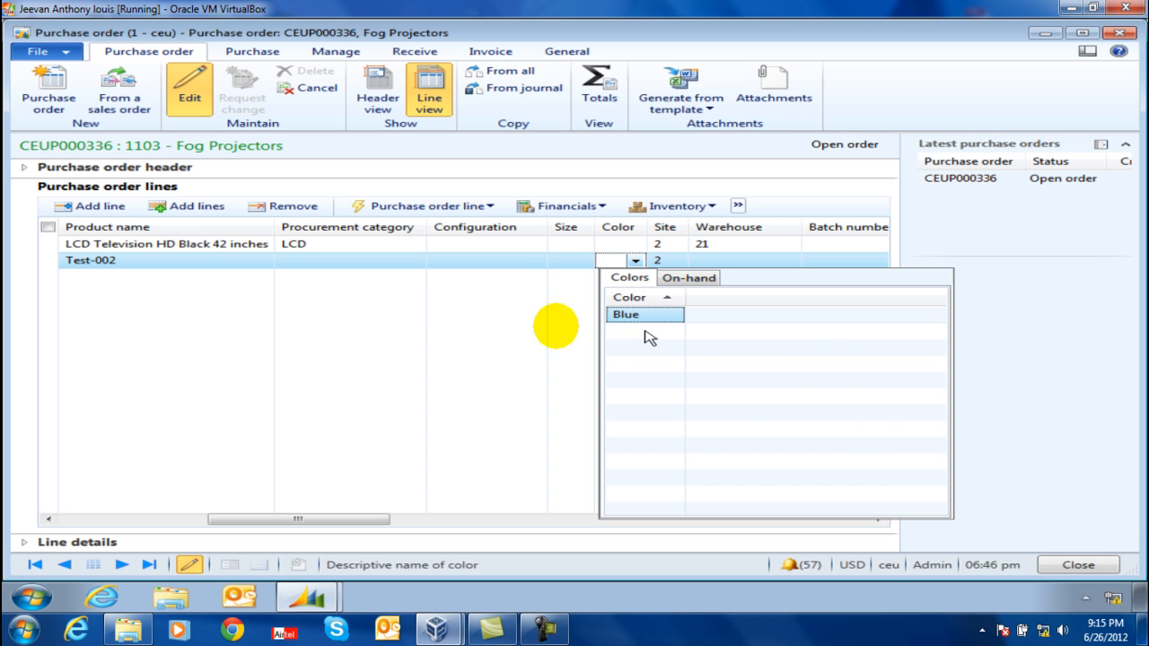
click(488, 260)
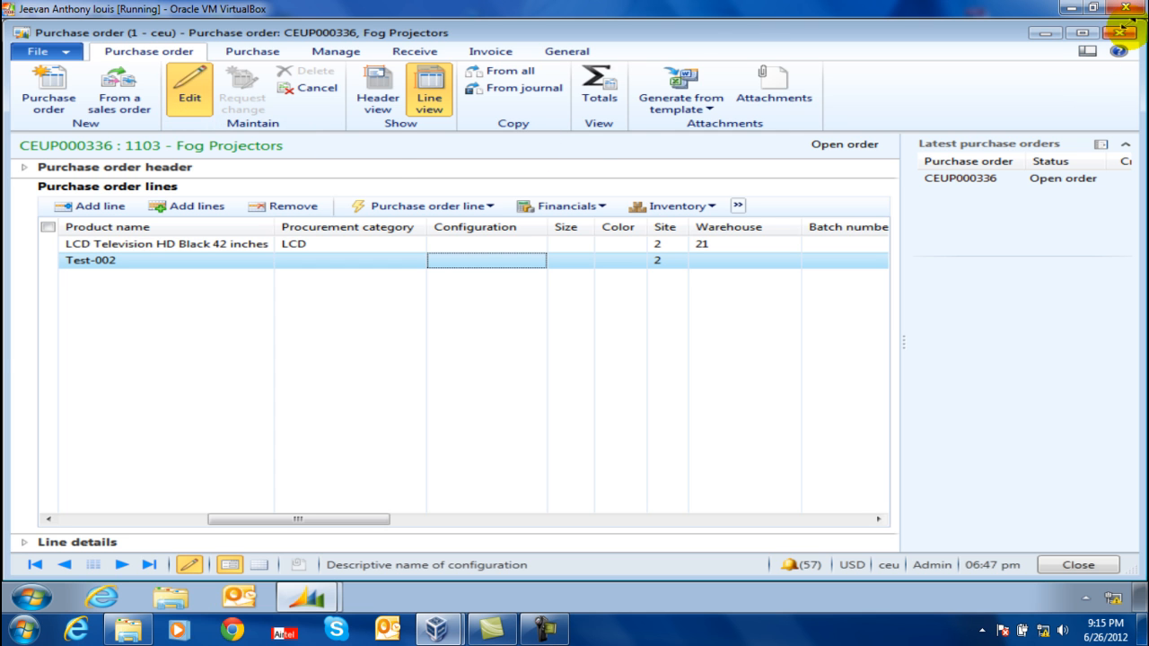
Try to close the purchase order without a color on the Test-002 line, dismiss the warning and remove that line
click(1127, 34)
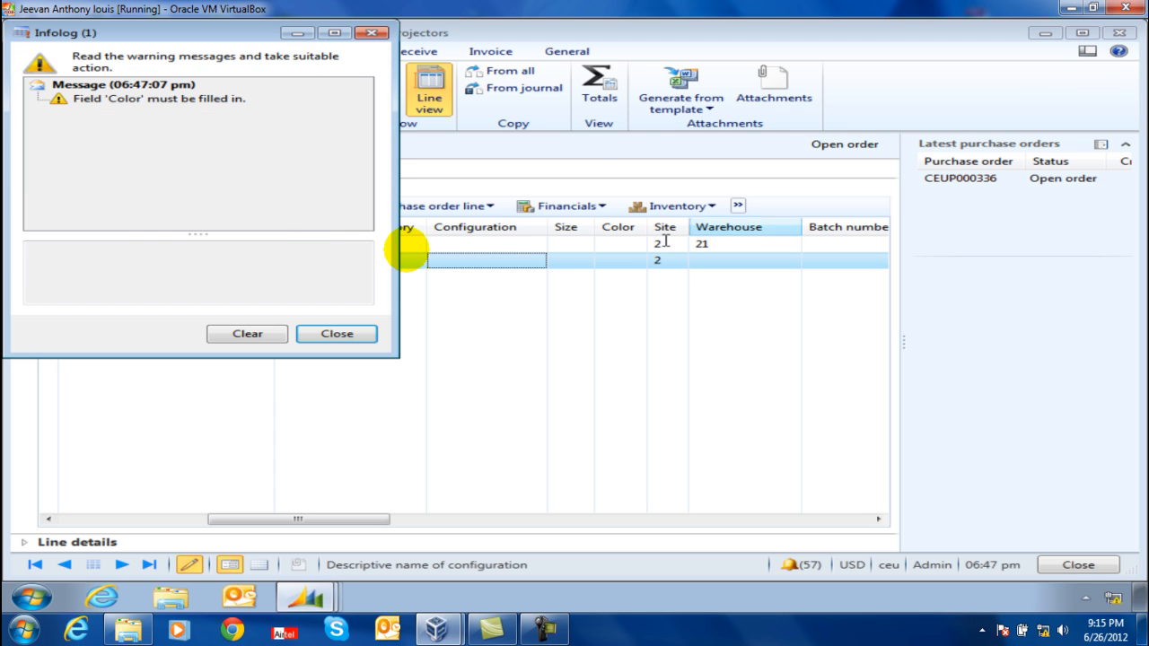
click(329, 334)
click(276, 206)
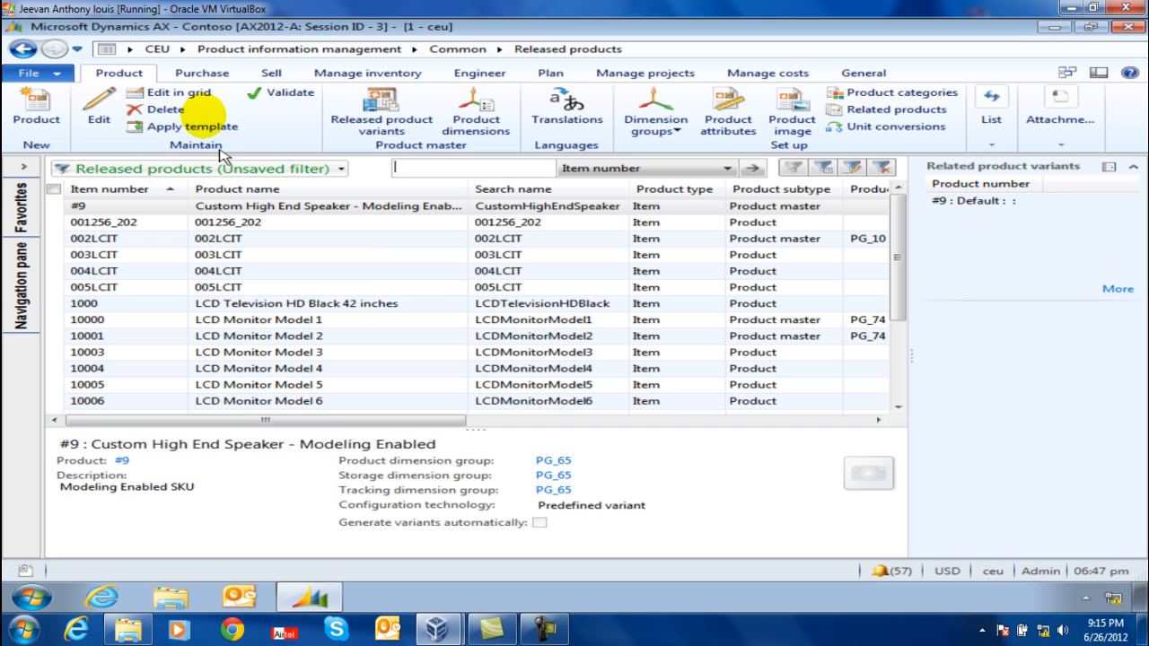
Start a new released product and examine its product type options and the fields for the Product master and Product subtypes
click(50, 120)
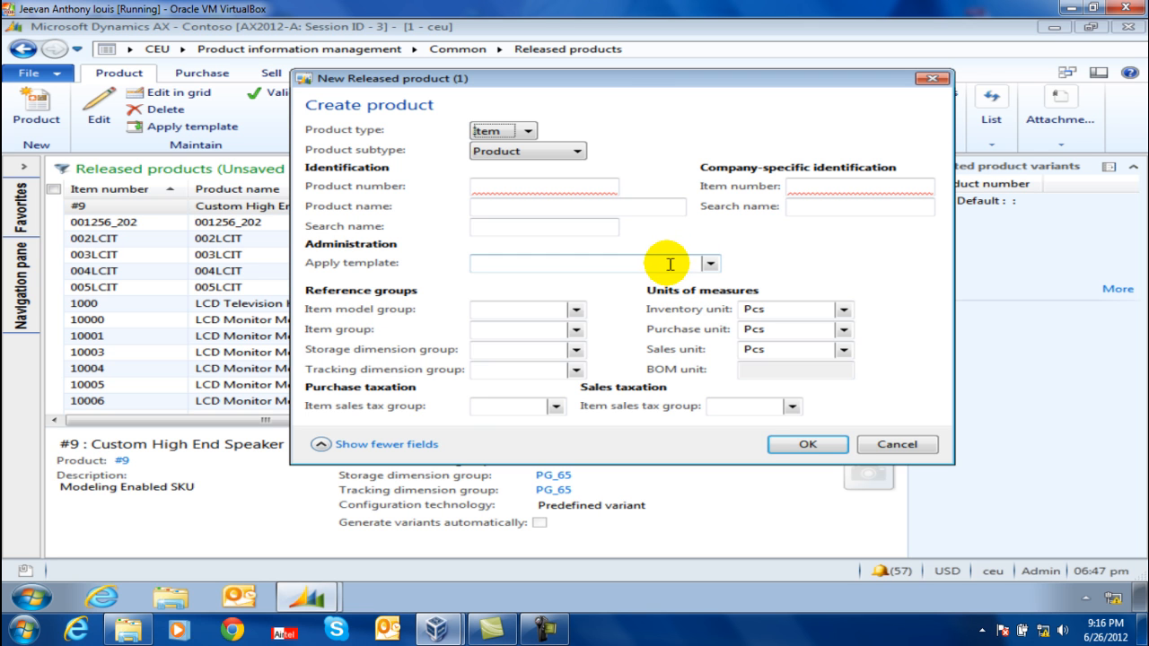
click(498, 135)
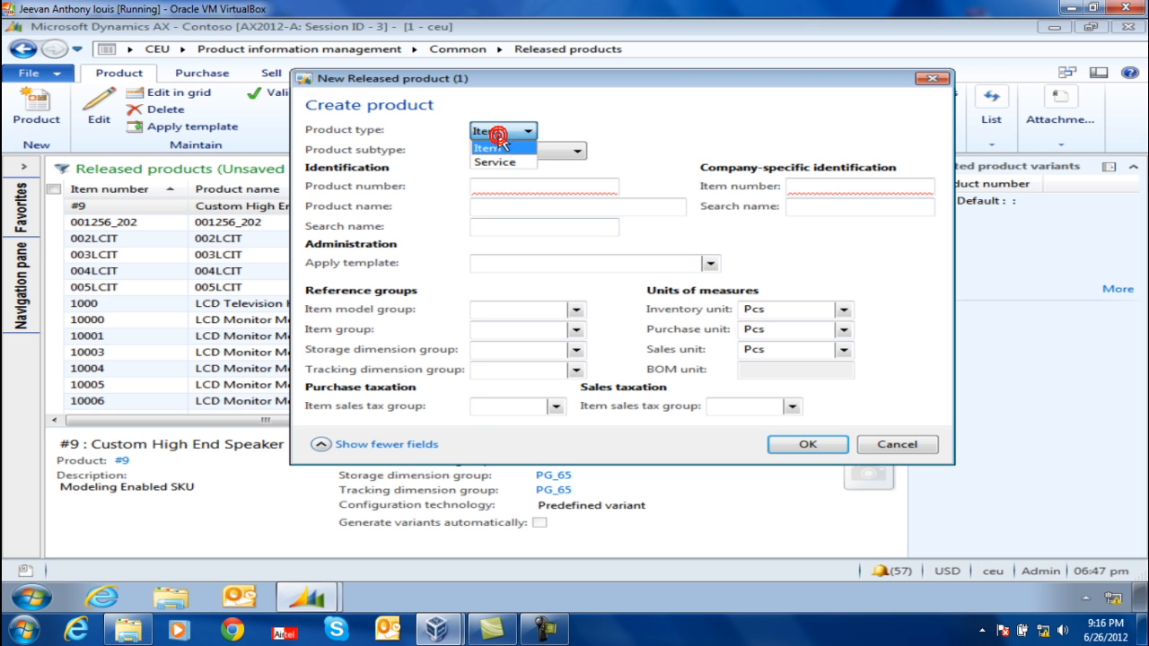
click(559, 131)
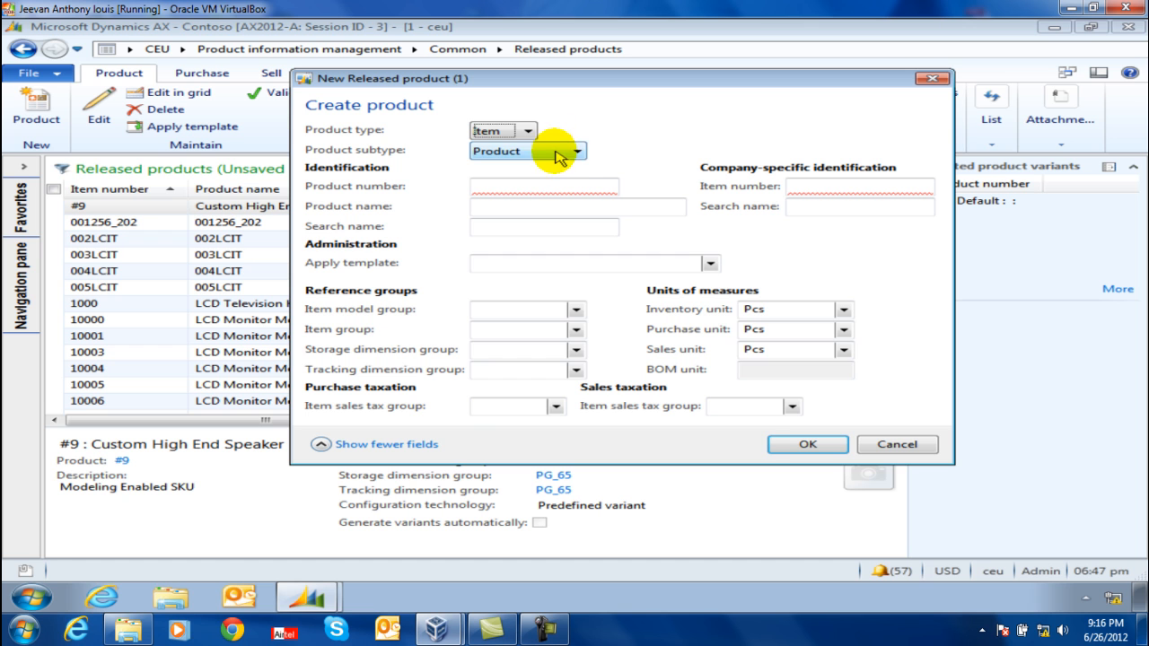
click(555, 152)
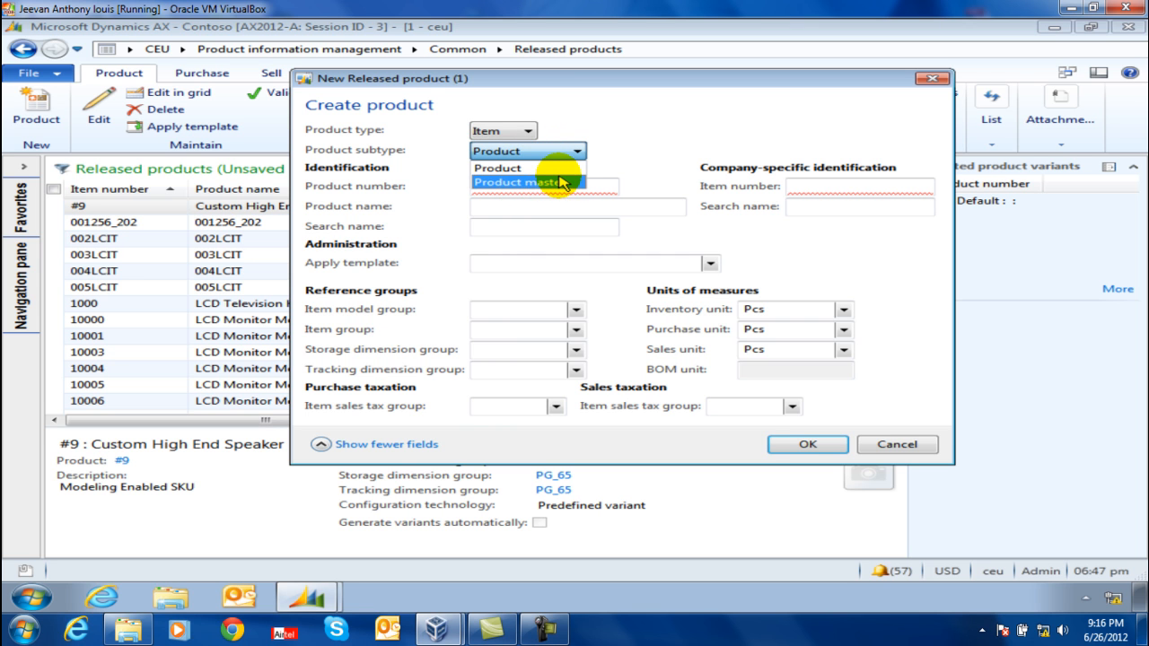
click(567, 183)
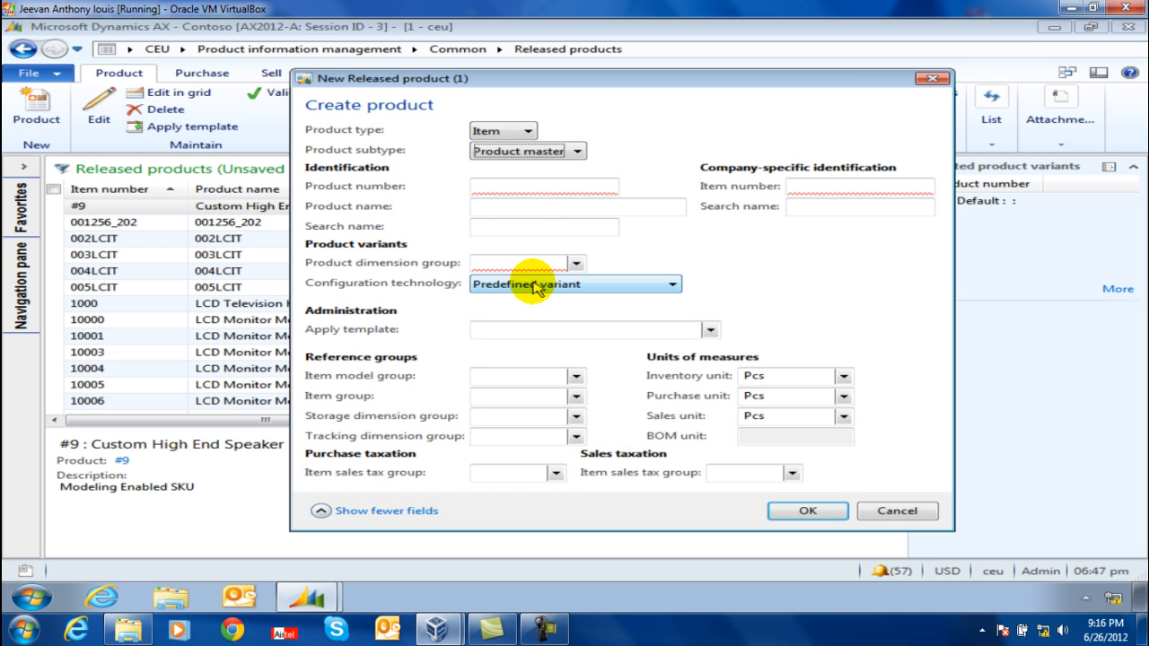
click(546, 152)
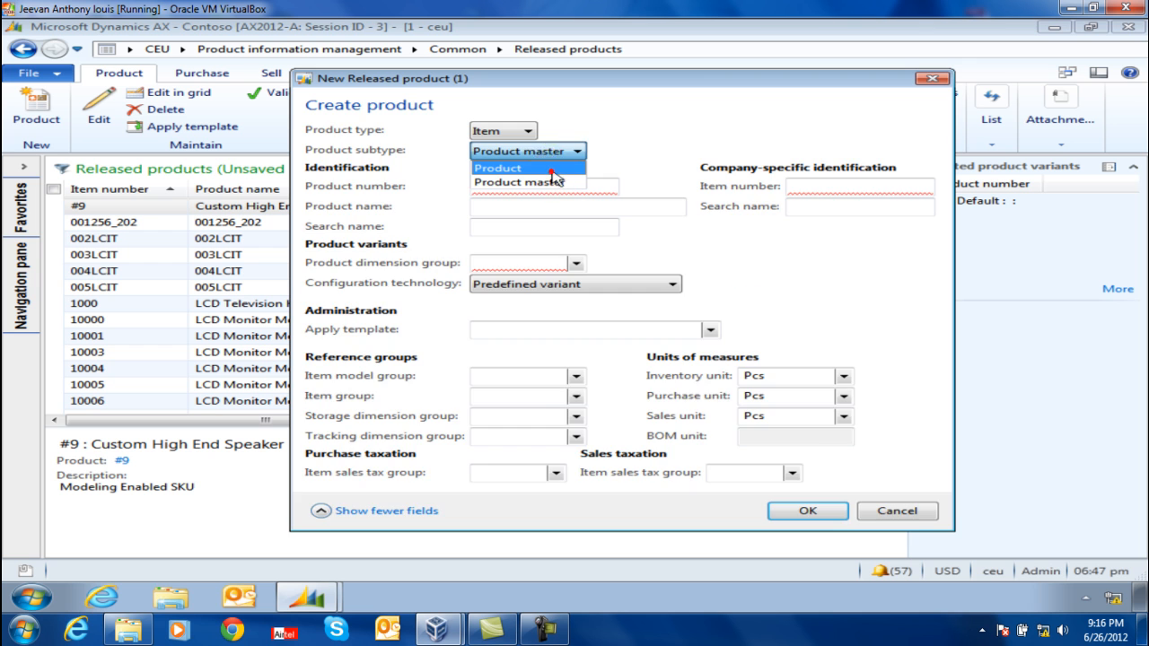
click(543, 168)
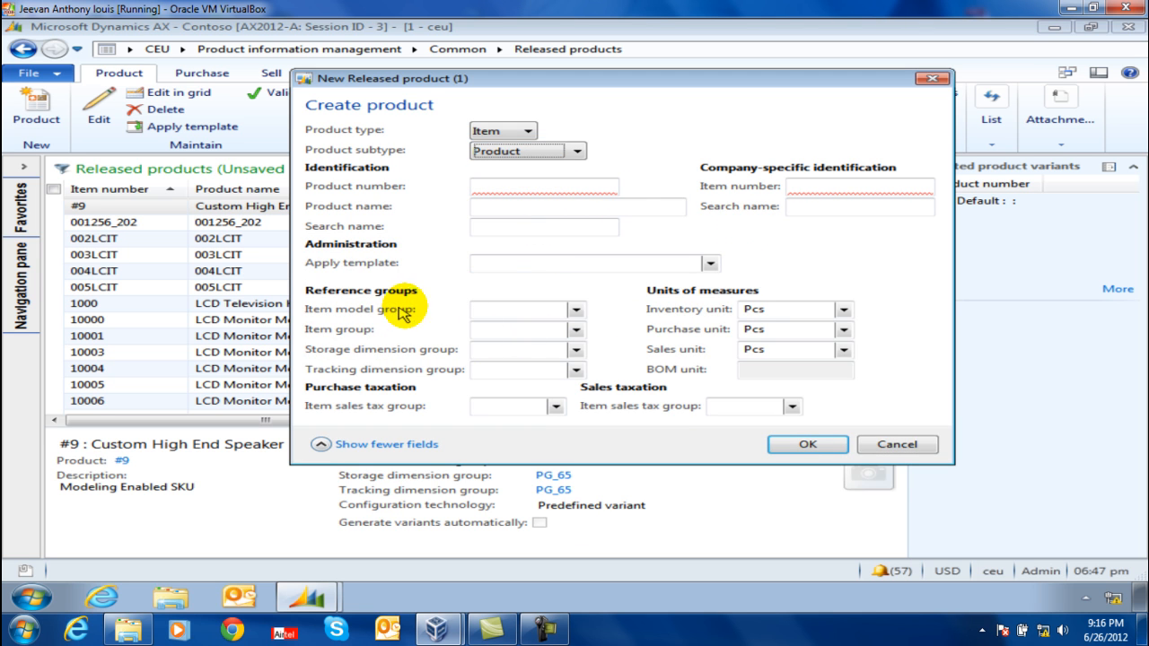
Examine the reference group and unit of measure fields for the new released product and cancel its creation
click(513, 310)
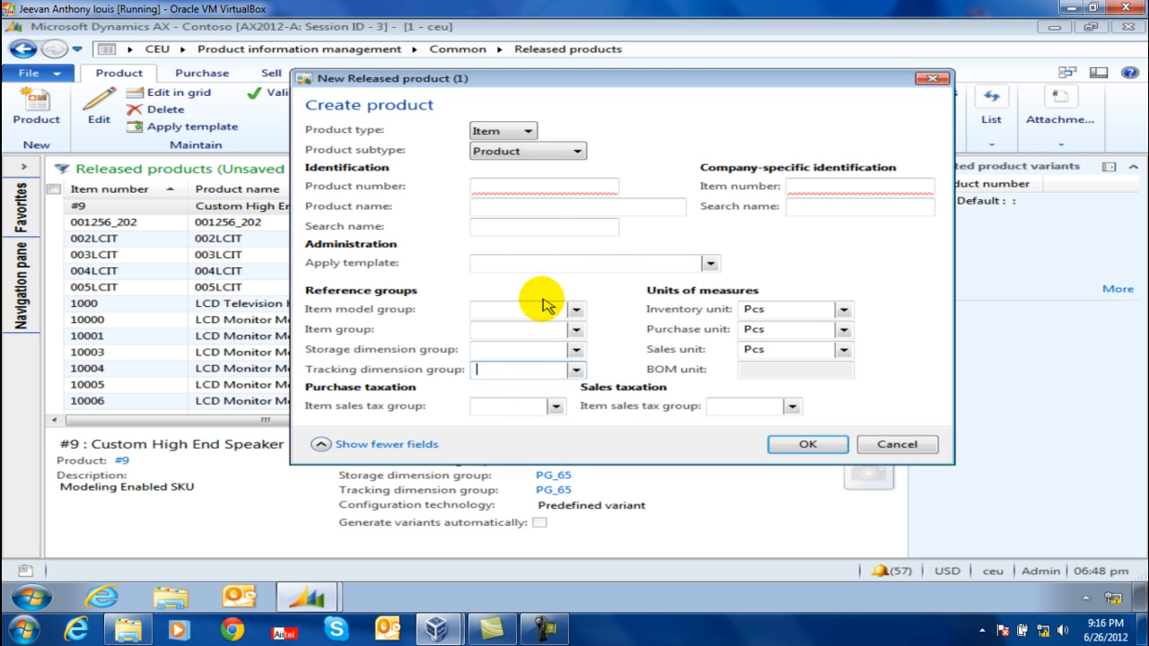
click(799, 311)
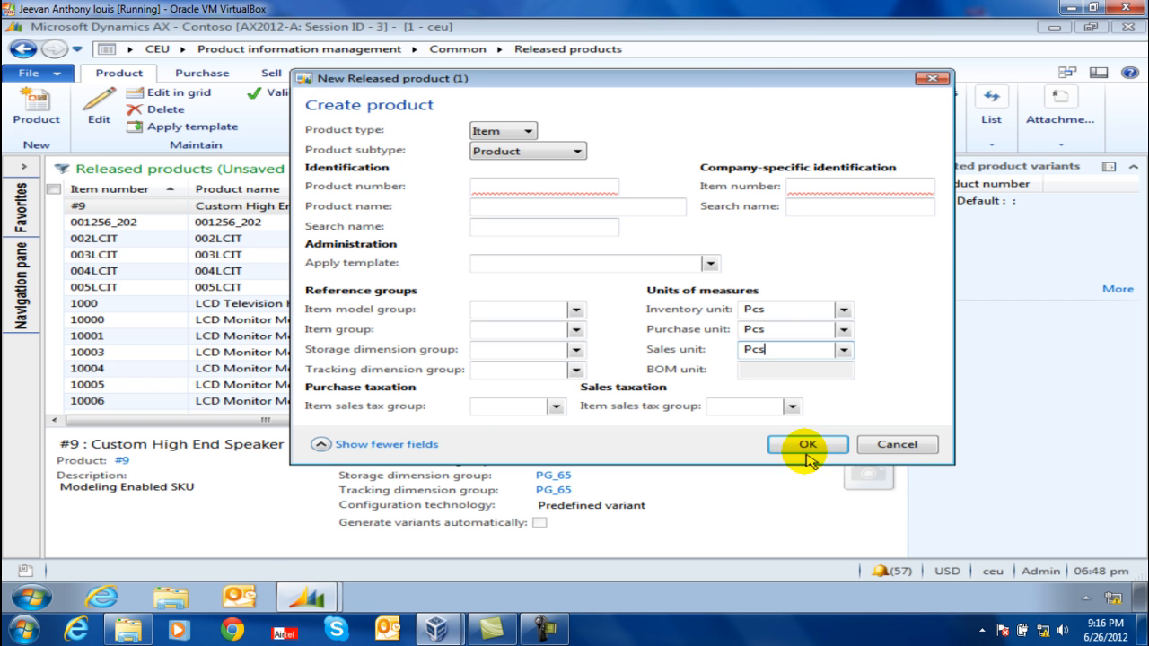
click(884, 449)
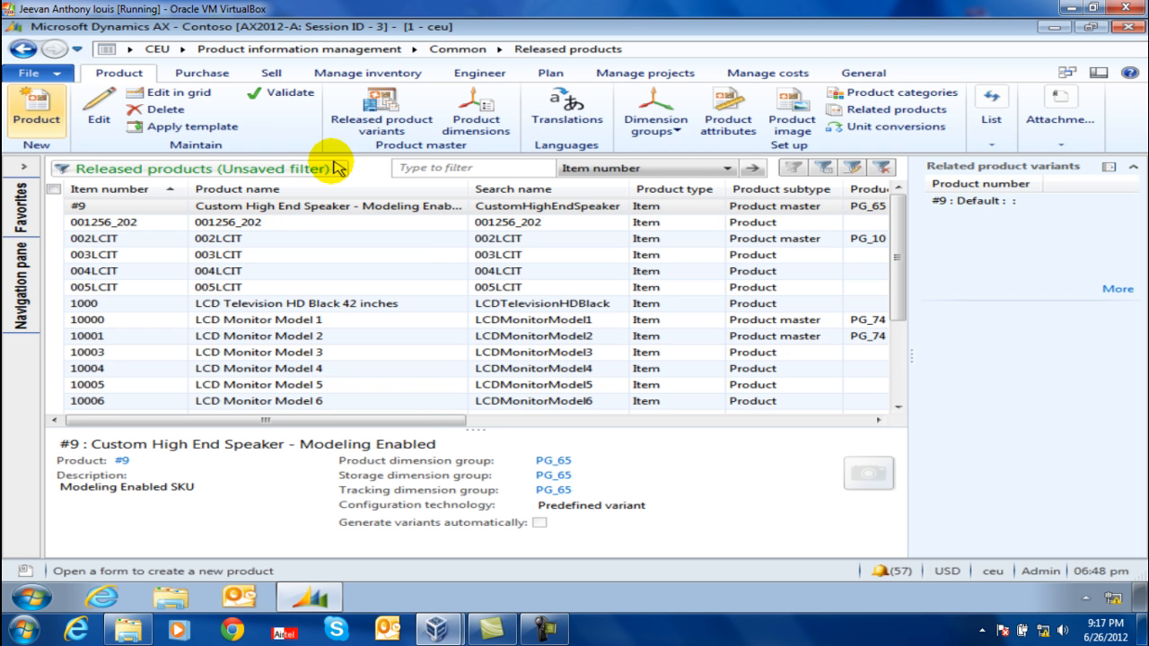
Filter the released products by item number test-002 and open the details of that product
click(500, 164)
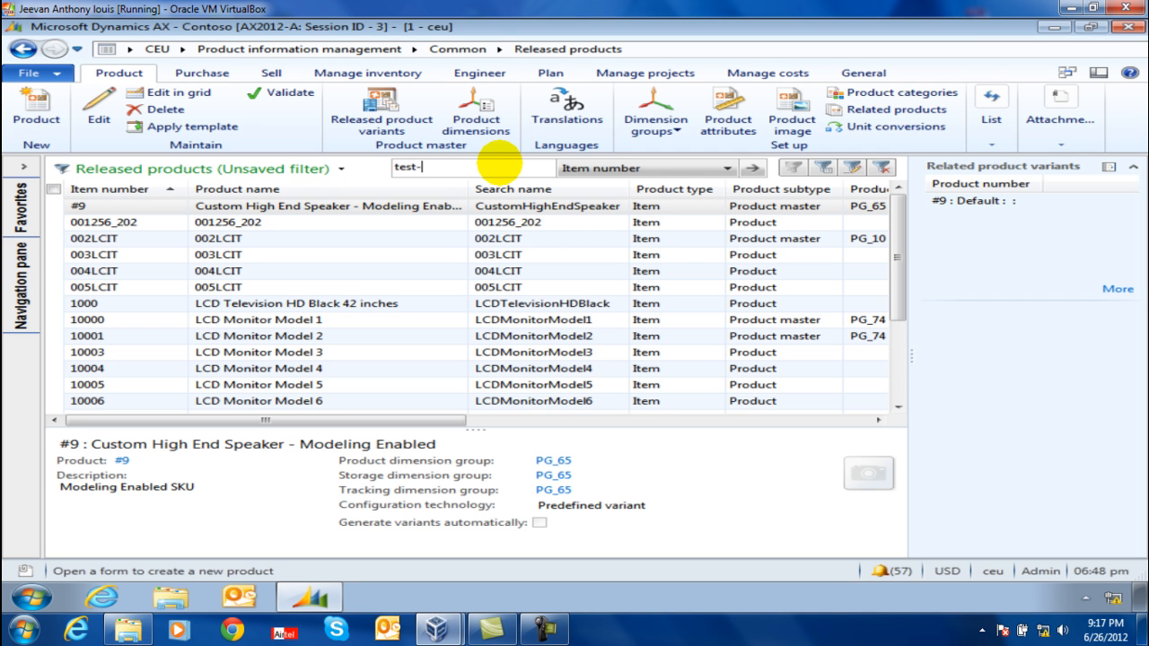
key(Return)
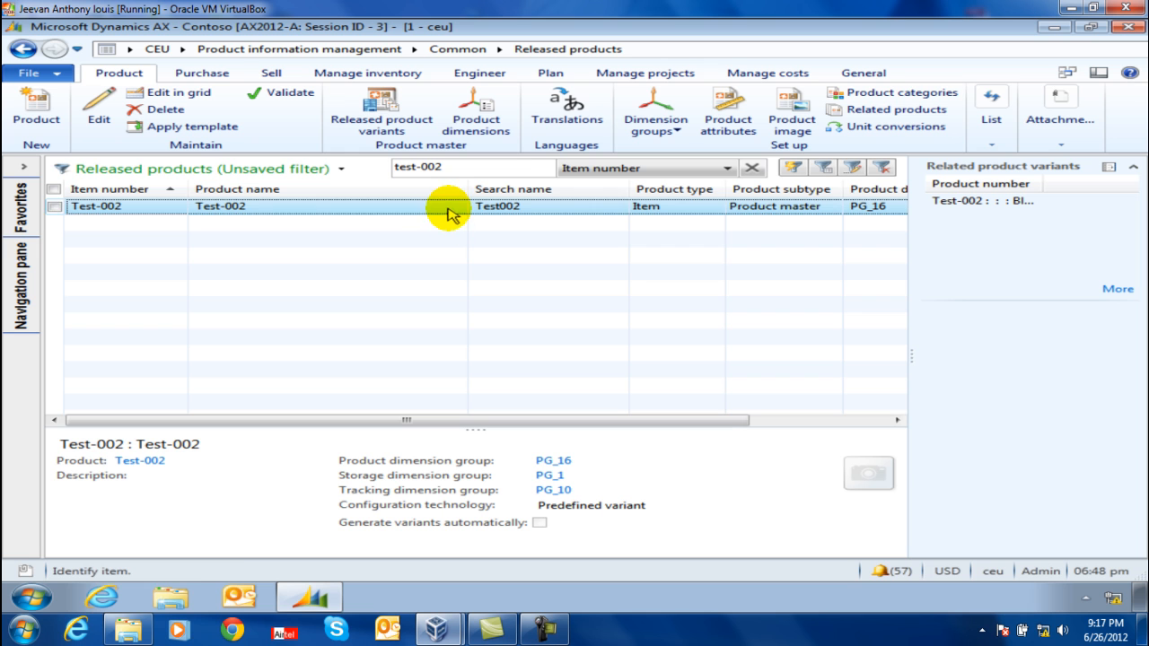
click(446, 206)
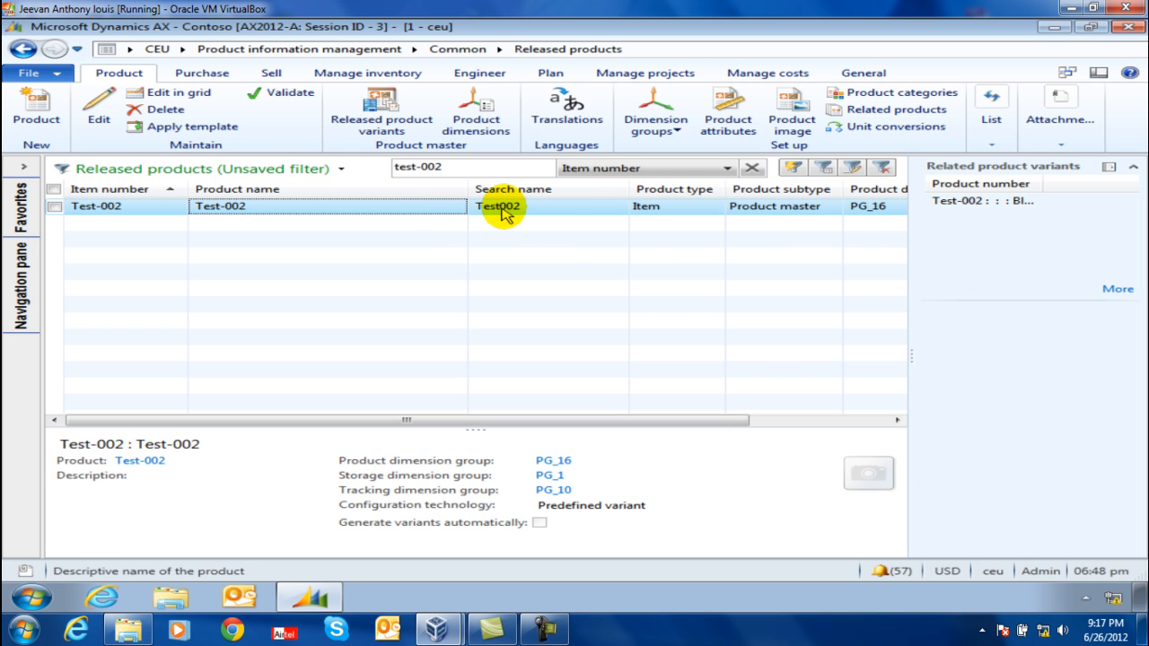
click(507, 208)
click(506, 208)
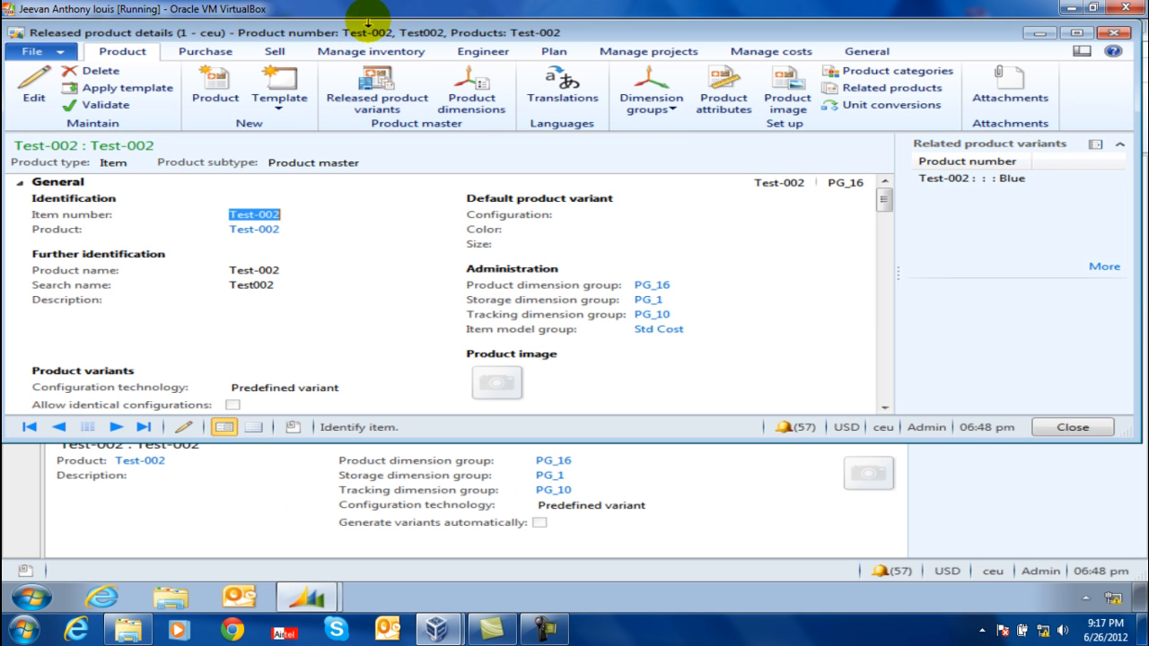
Assign storage dimension group PG_1 and tracking dimension group PG_10 to released product Test-002
click(658, 96)
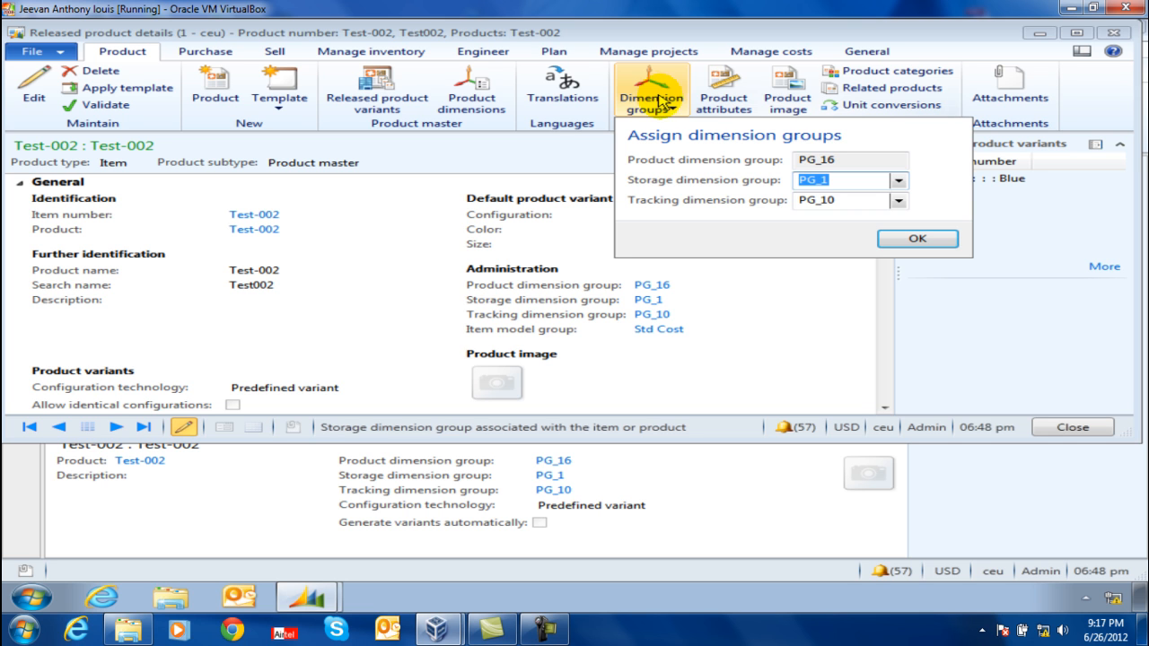
click(857, 184)
click(897, 181)
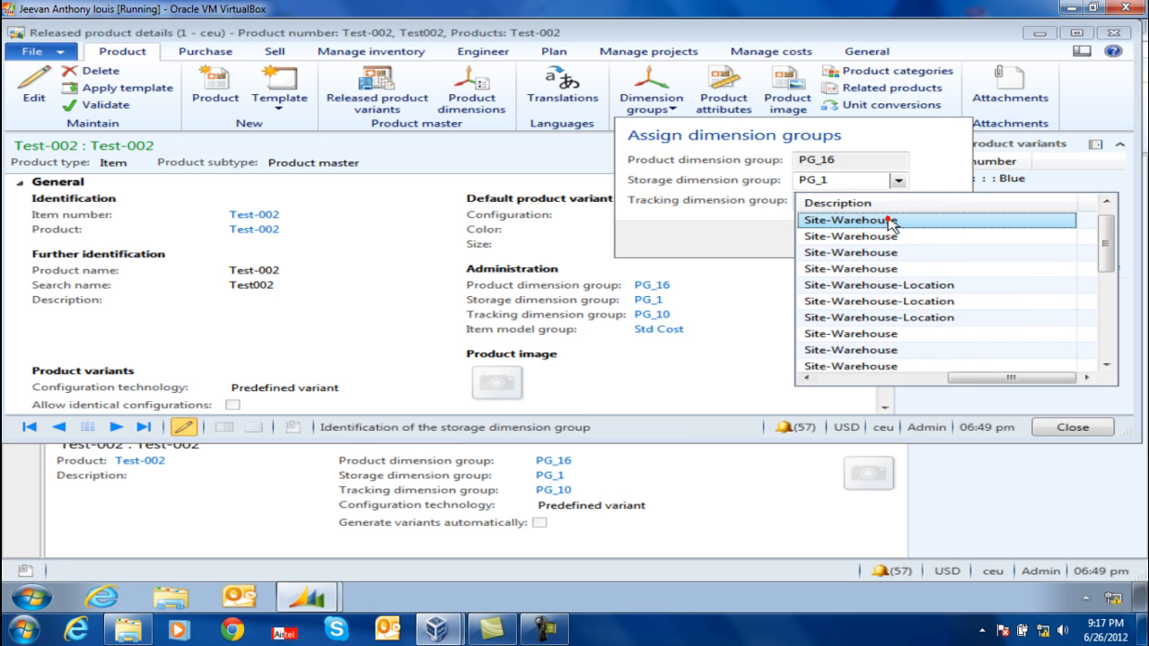
click(890, 222)
click(897, 202)
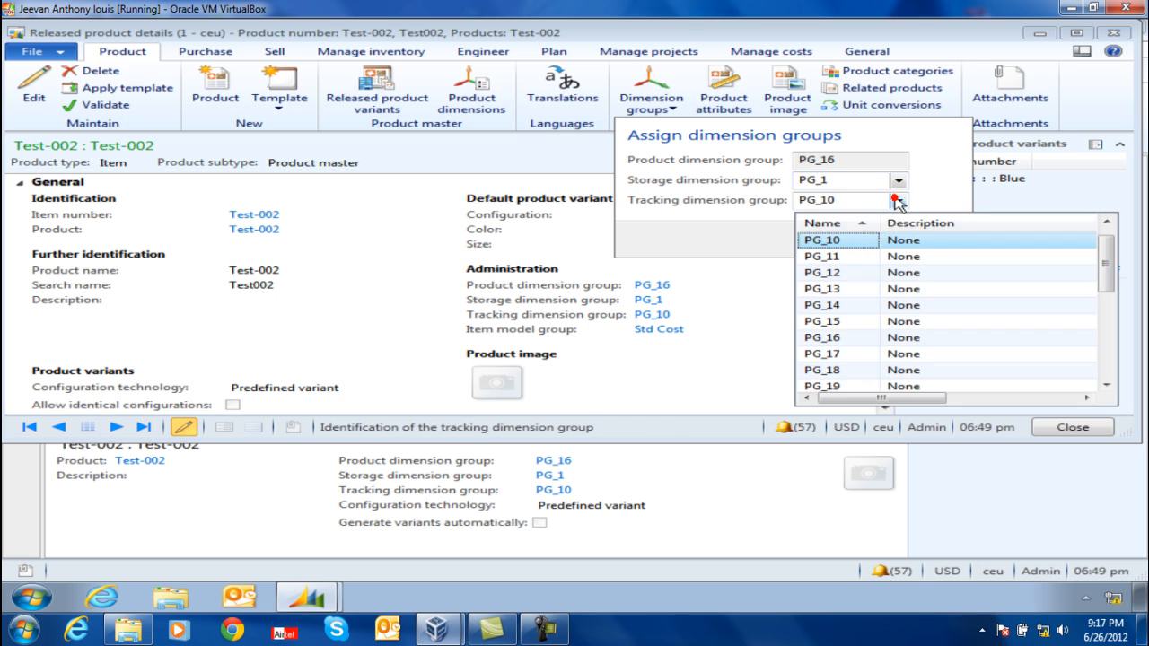
click(860, 247)
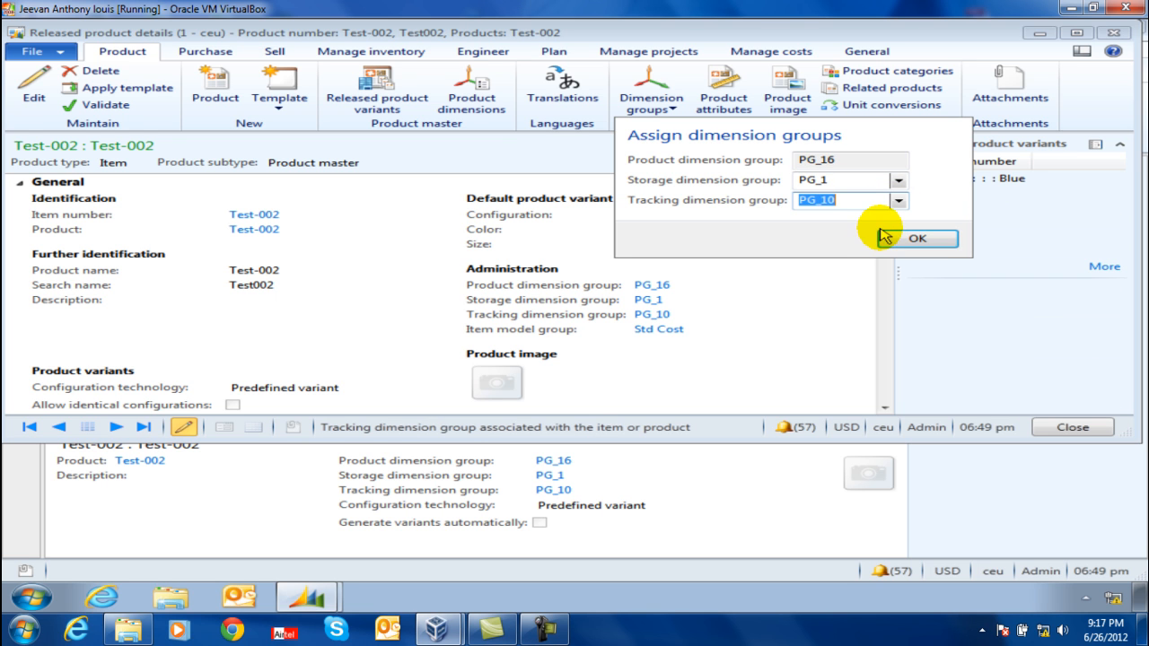
click(905, 238)
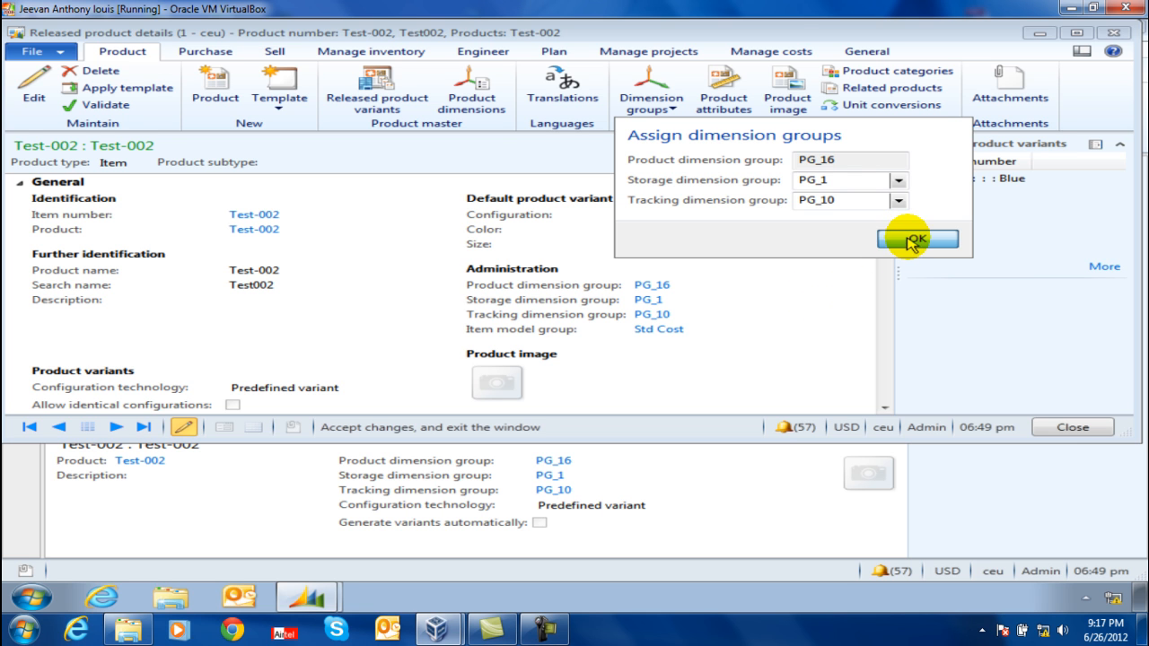
click(914, 239)
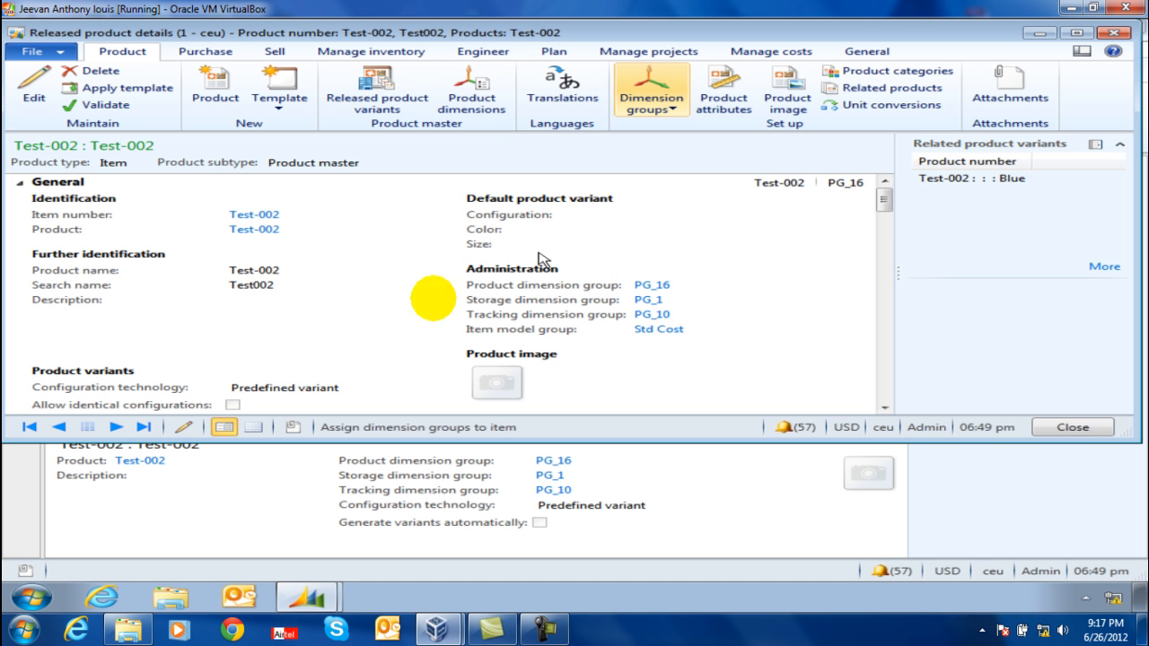
Switch the Test-002 details to edit mode and examine the available item model groups
click(27, 97)
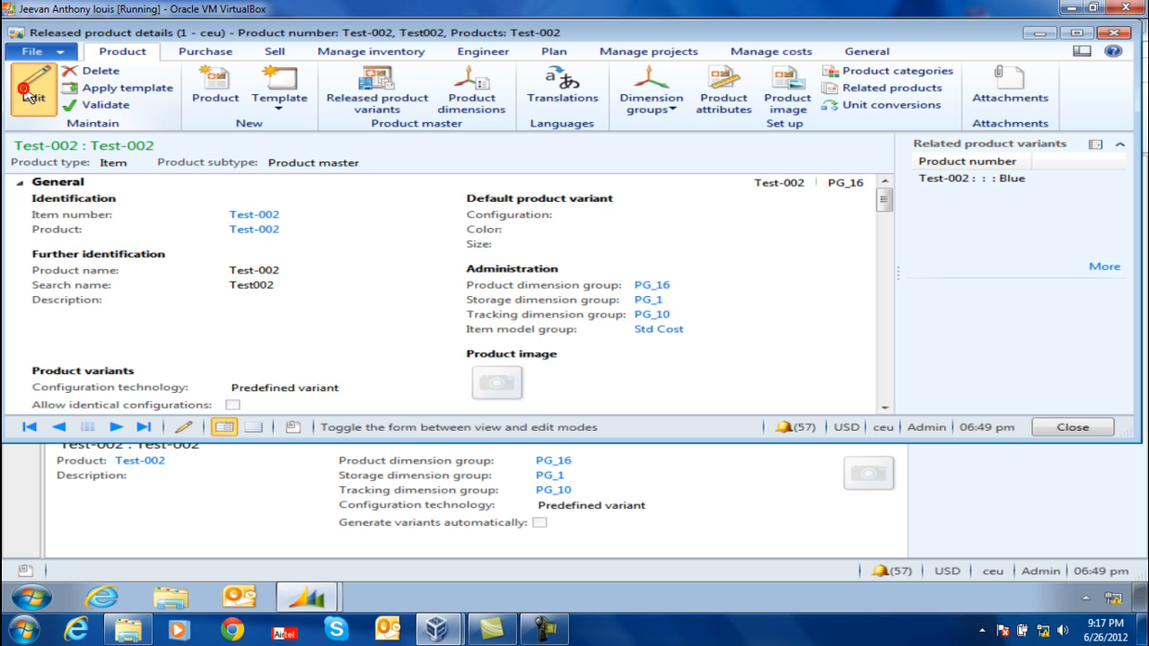
click(762, 368)
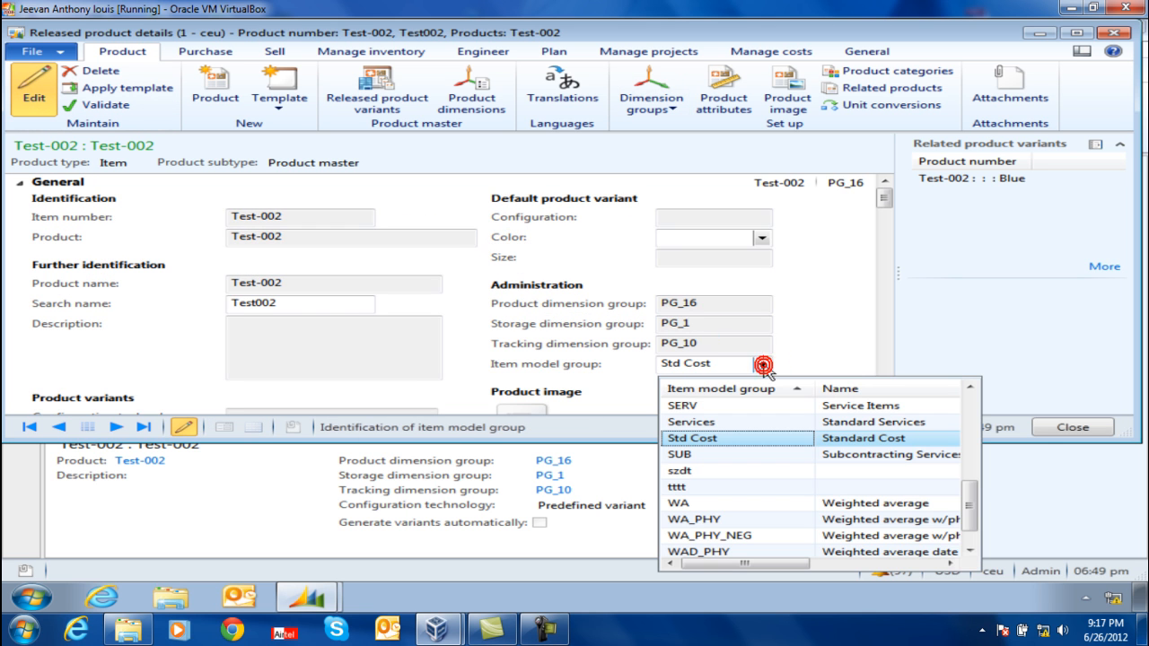
click(762, 370)
scroll(808, 350, down, 10)
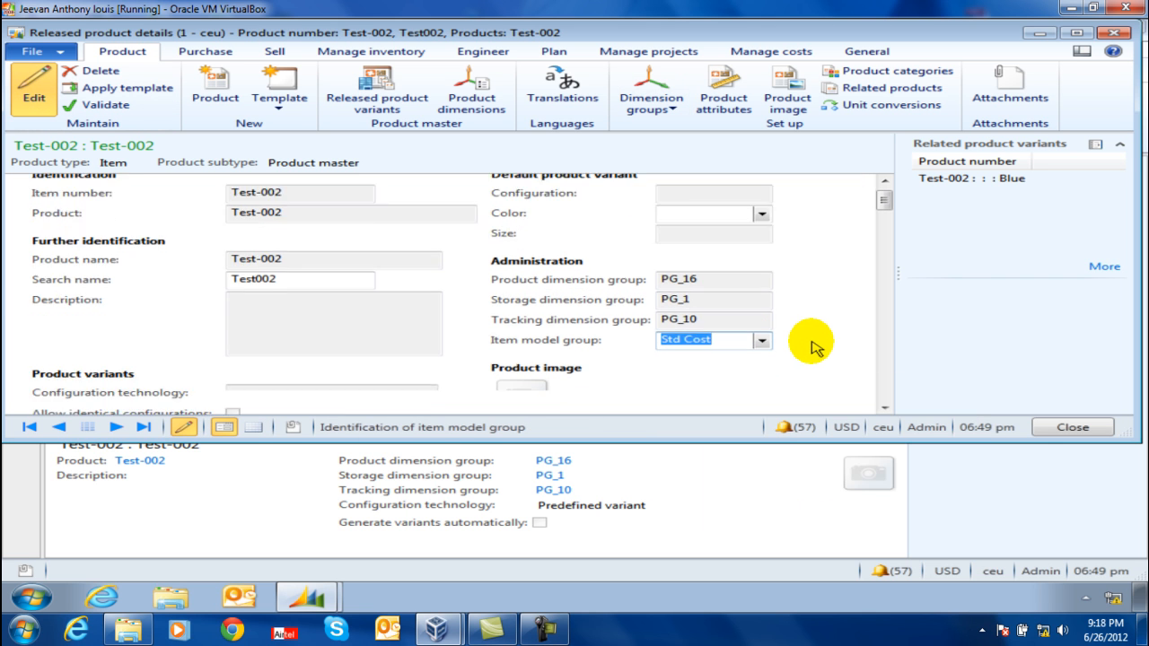
scroll(812, 340, up, 8)
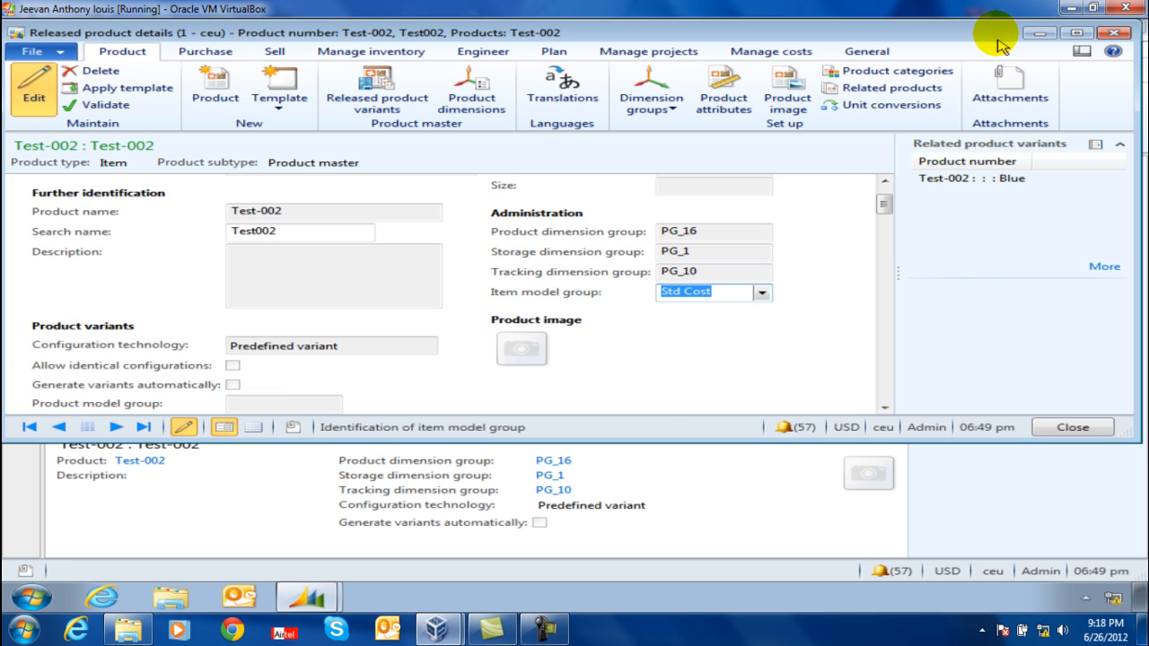
Maximize the released product details and check the item group in the Manage costs section
double_click(1011, 32)
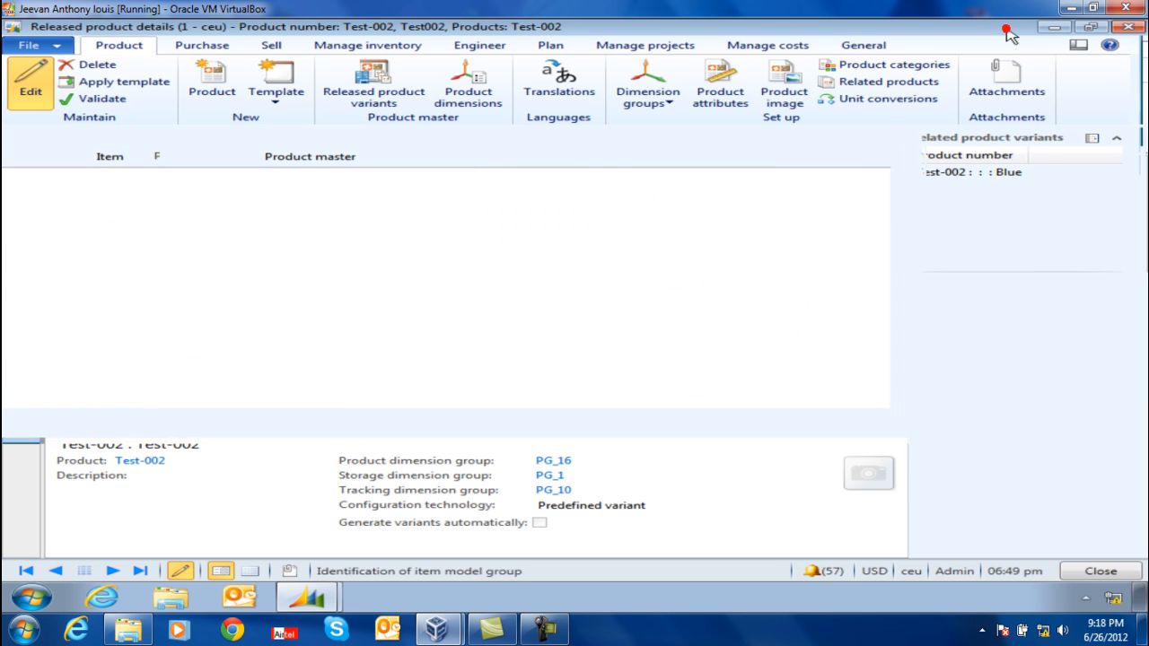
scroll(349, 286, down, 10)
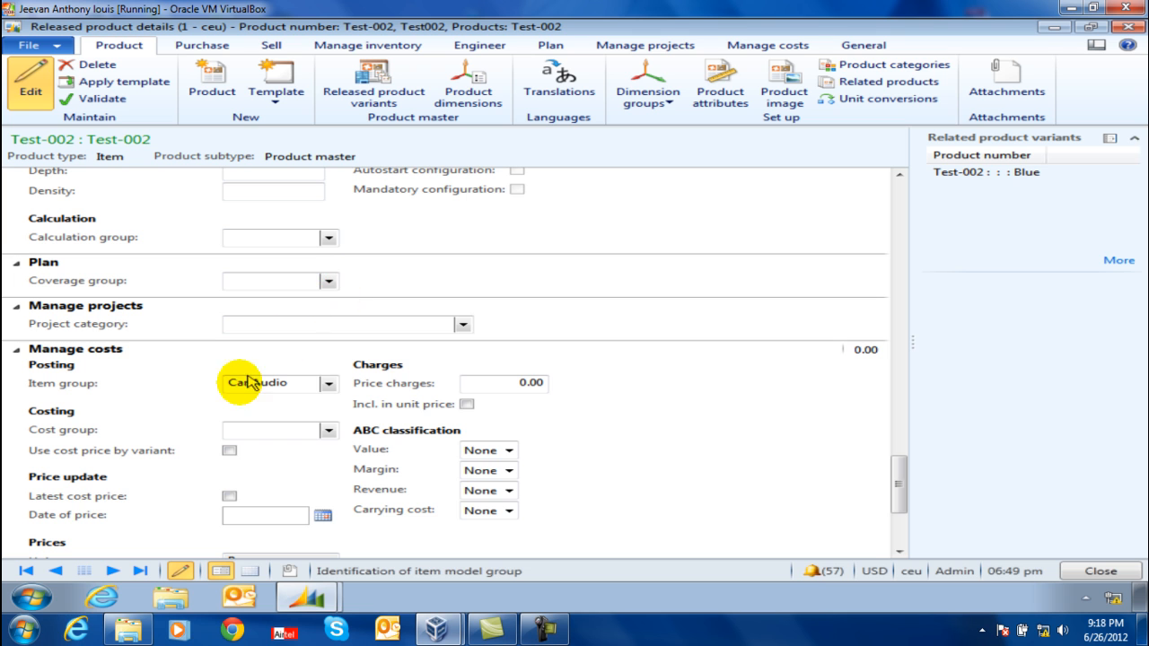
click(288, 386)
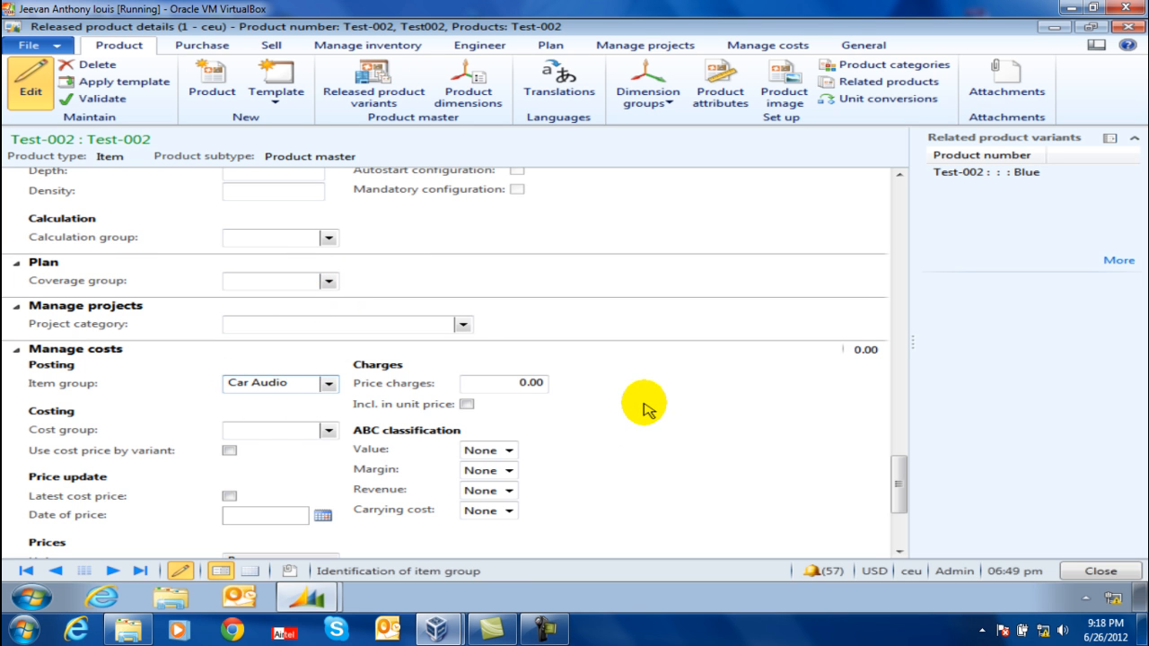
scroll(585, 377, up, 15)
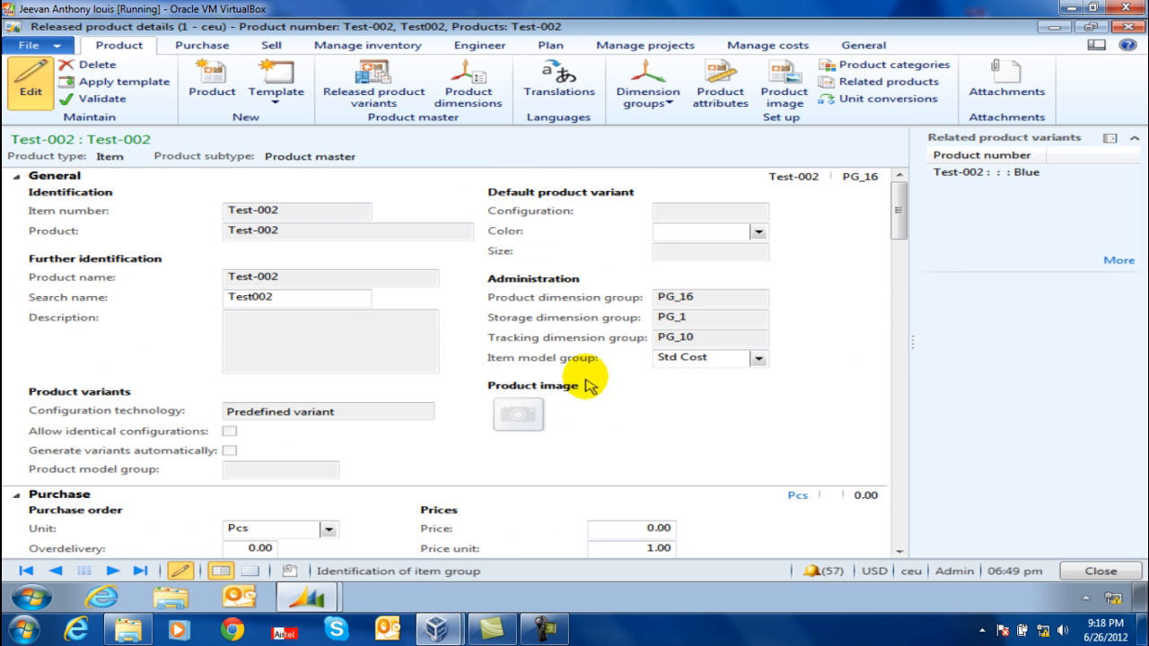
View the details of the product dimension group assigned to Test-002
mouse_move(702, 319)
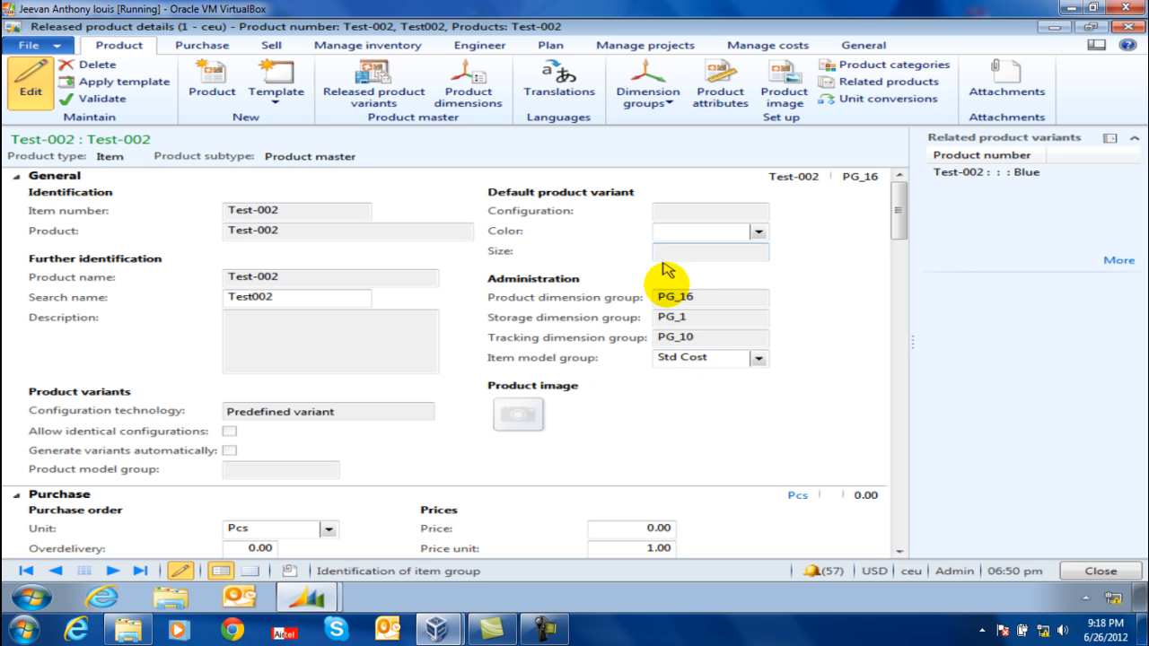
click(680, 297)
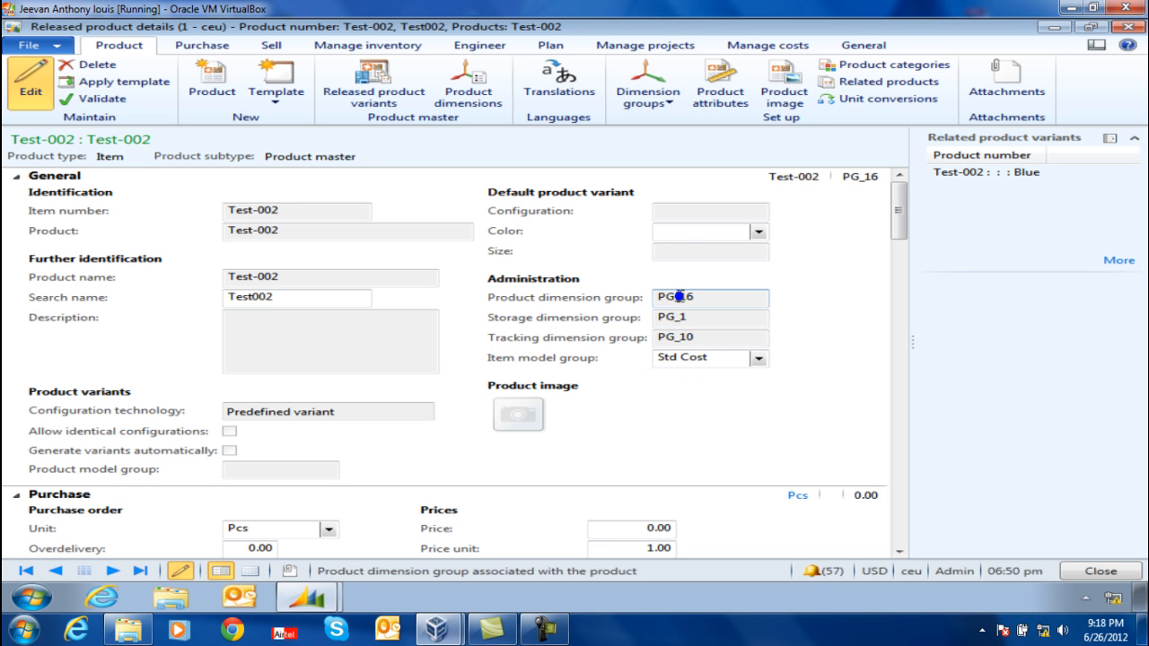
right_click(680, 297)
click(745, 445)
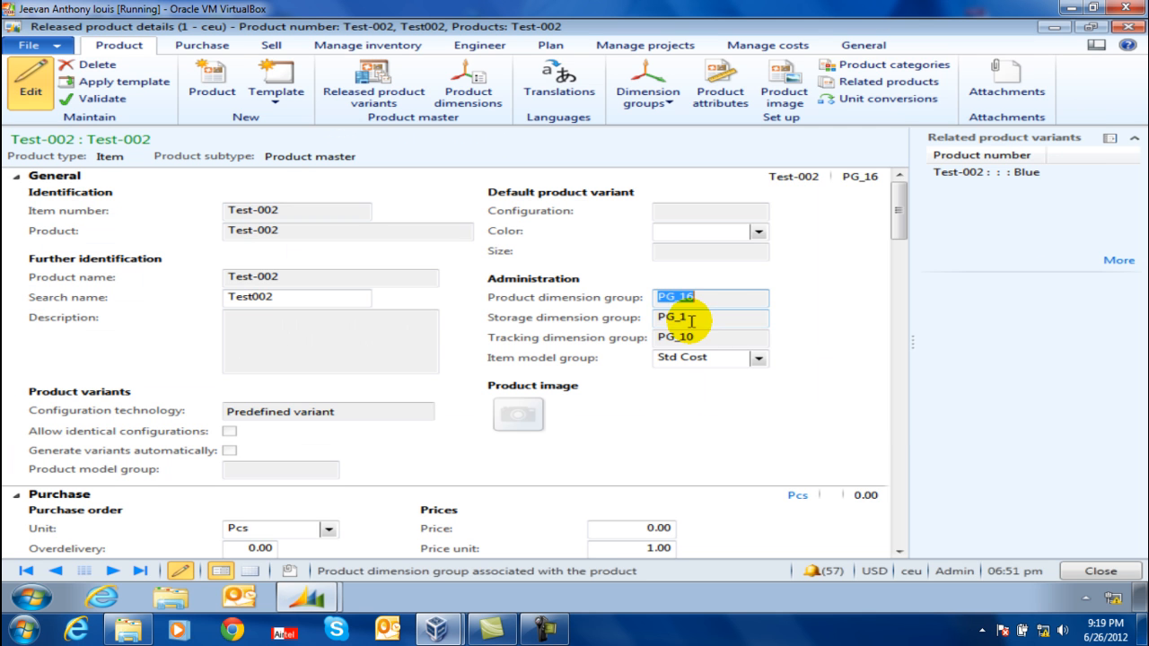
View the storage dimension group's details, examine its active dimensions and inventory, coverage and price settings, and close the form
right_click(690, 320)
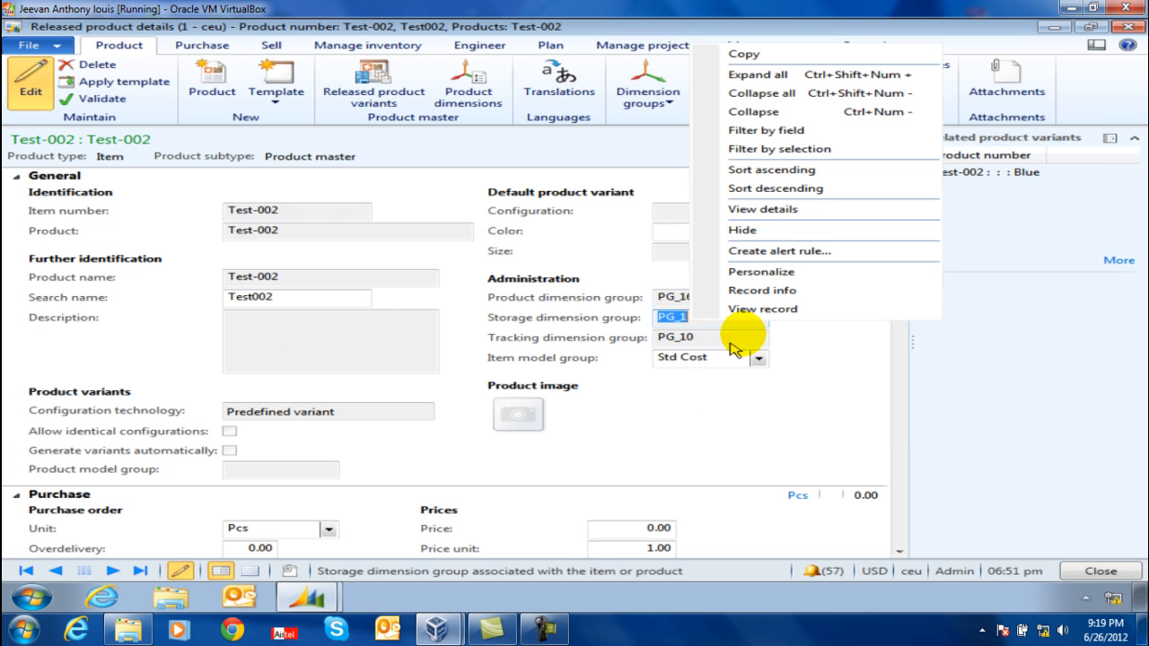
click(812, 208)
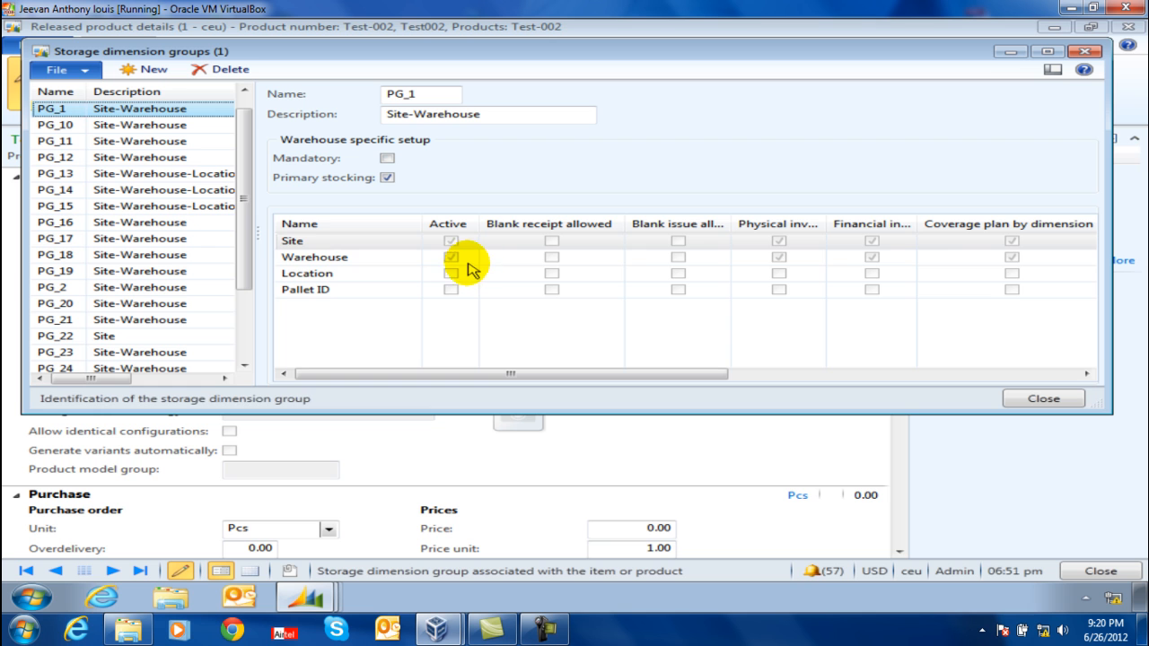
click(468, 265)
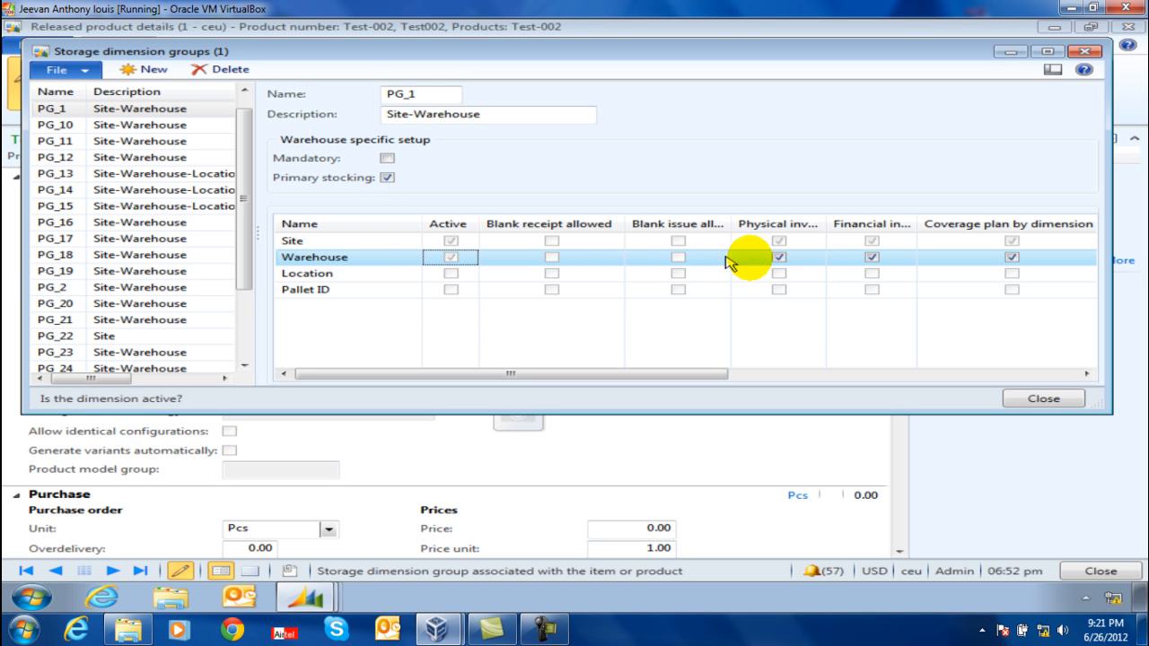
drag(832, 229, 854, 228)
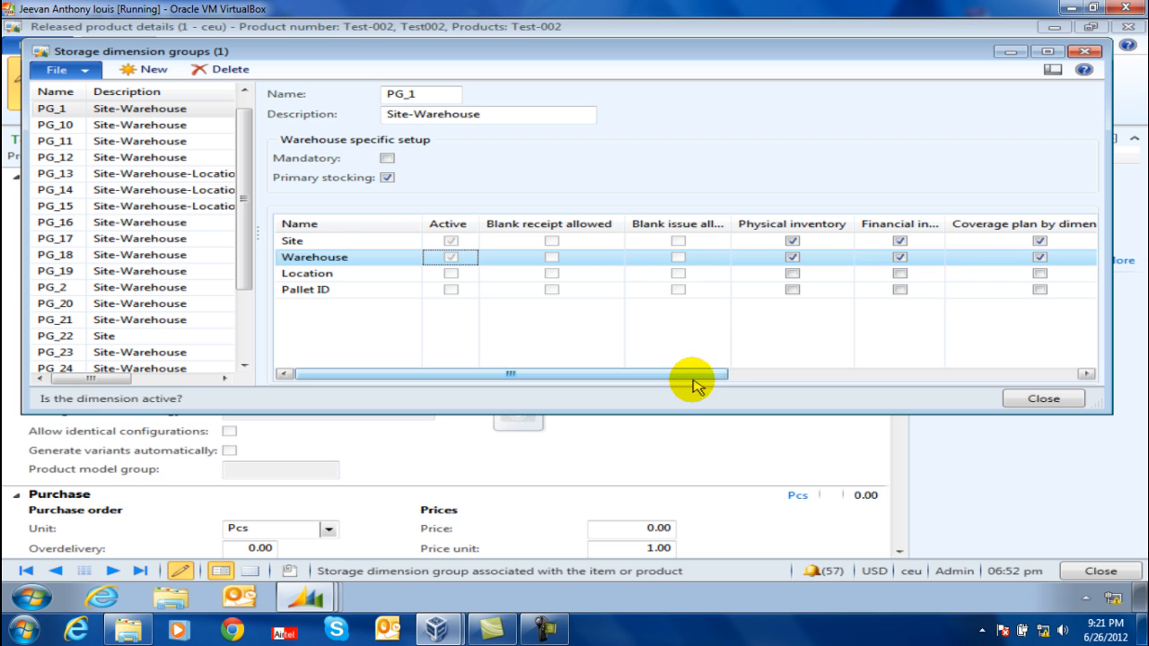
drag(693, 376, 1040, 376)
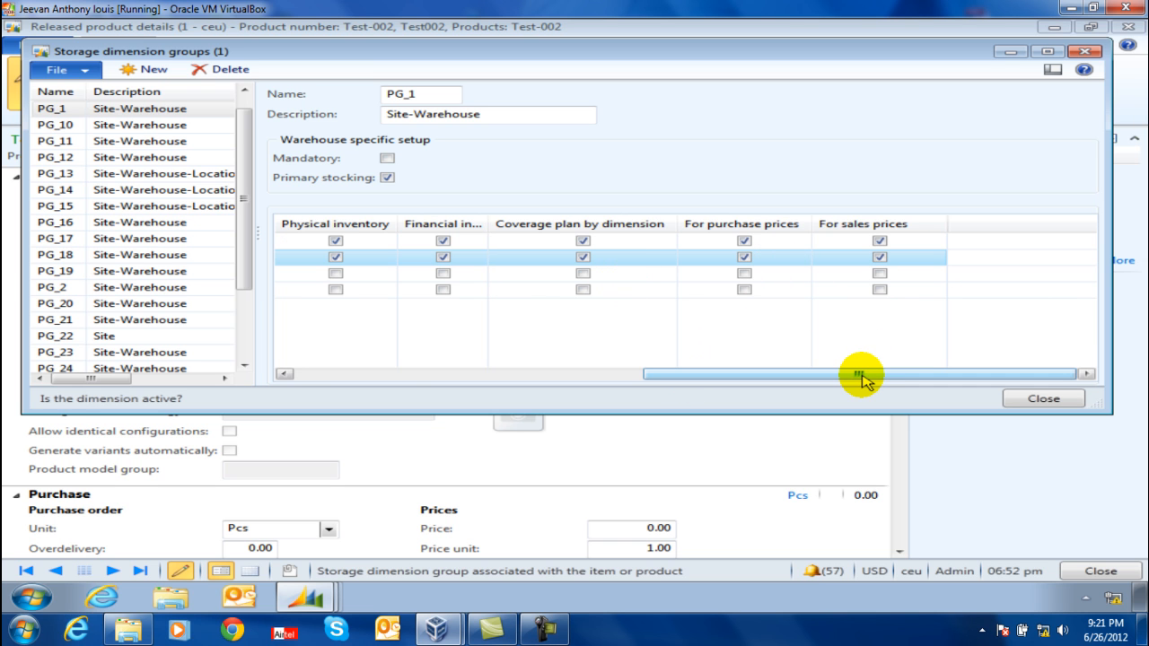
drag(861, 377, 693, 385)
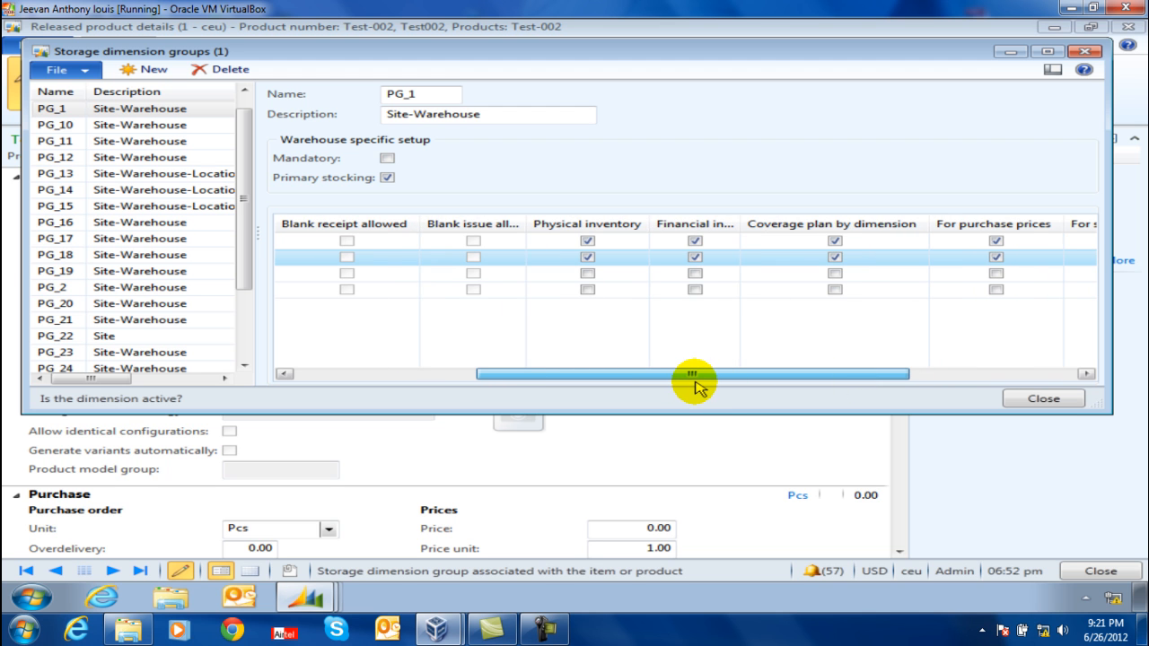
click(1033, 398)
View the tracking dimension group's details, examine its batch and serial number settings, and close the form
click(676, 338)
right_click(688, 340)
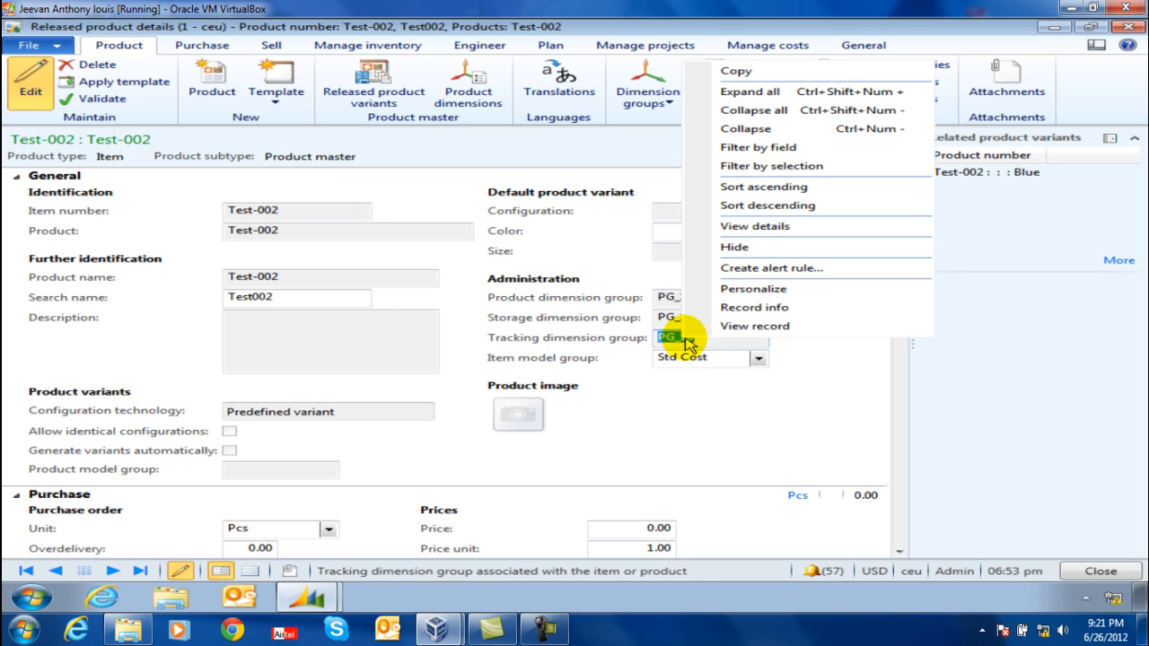
click(780, 233)
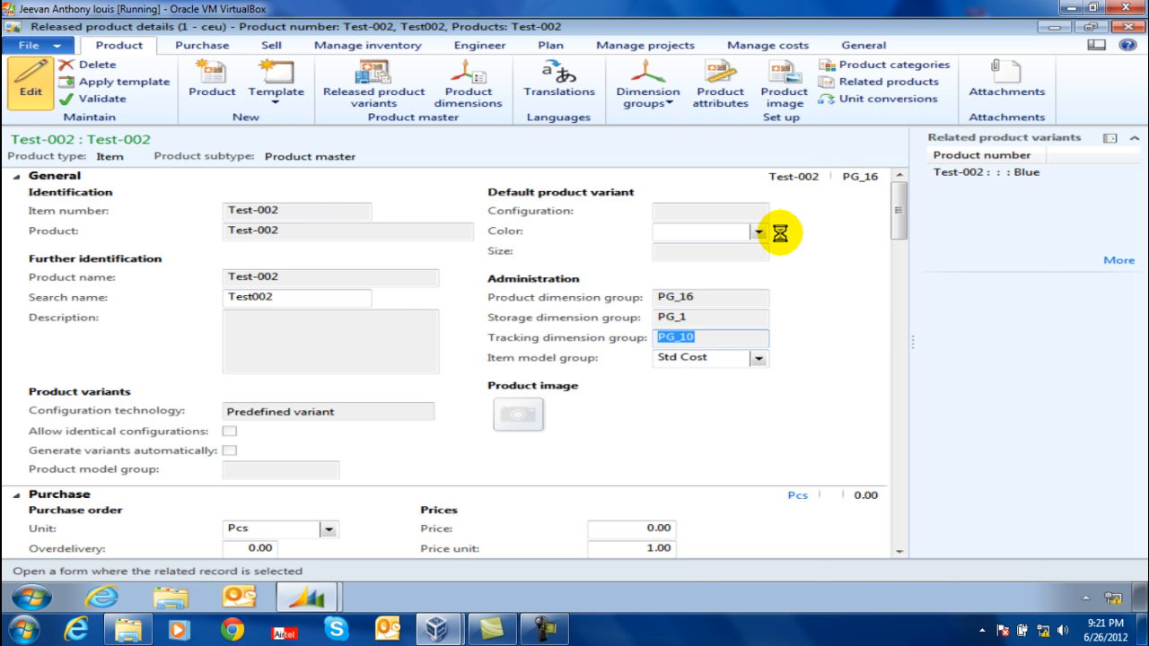
mouse_move(631, 415)
mouse_down()
mouse_move(960, 410)
mouse_move(616, 423)
mouse_up()
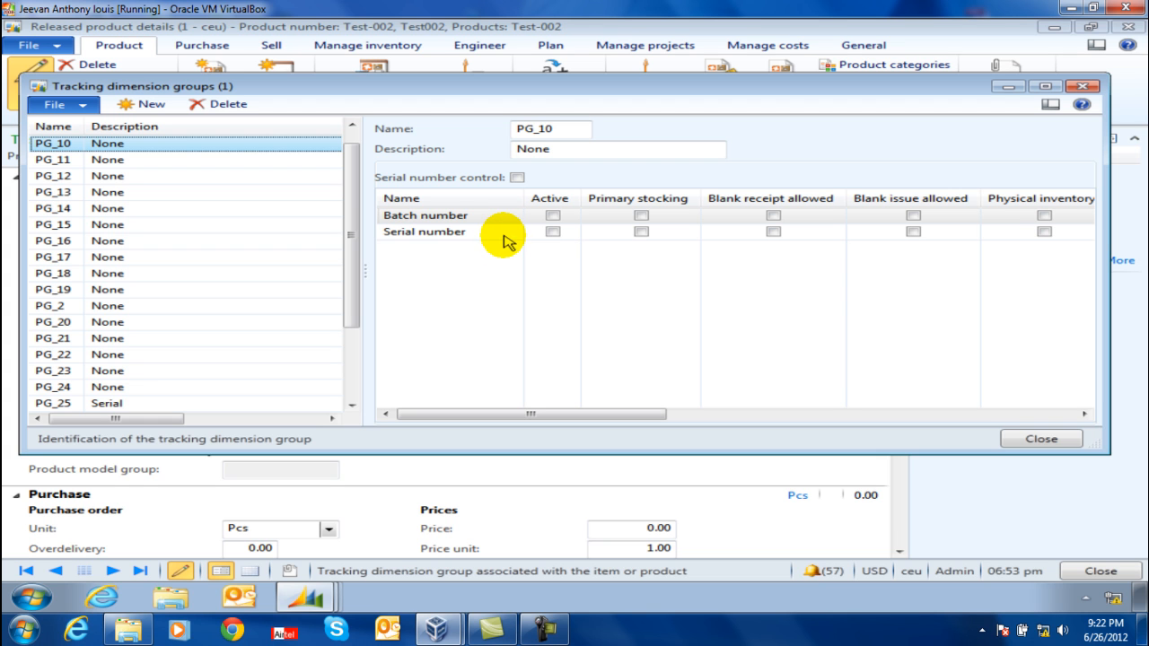
click(504, 239)
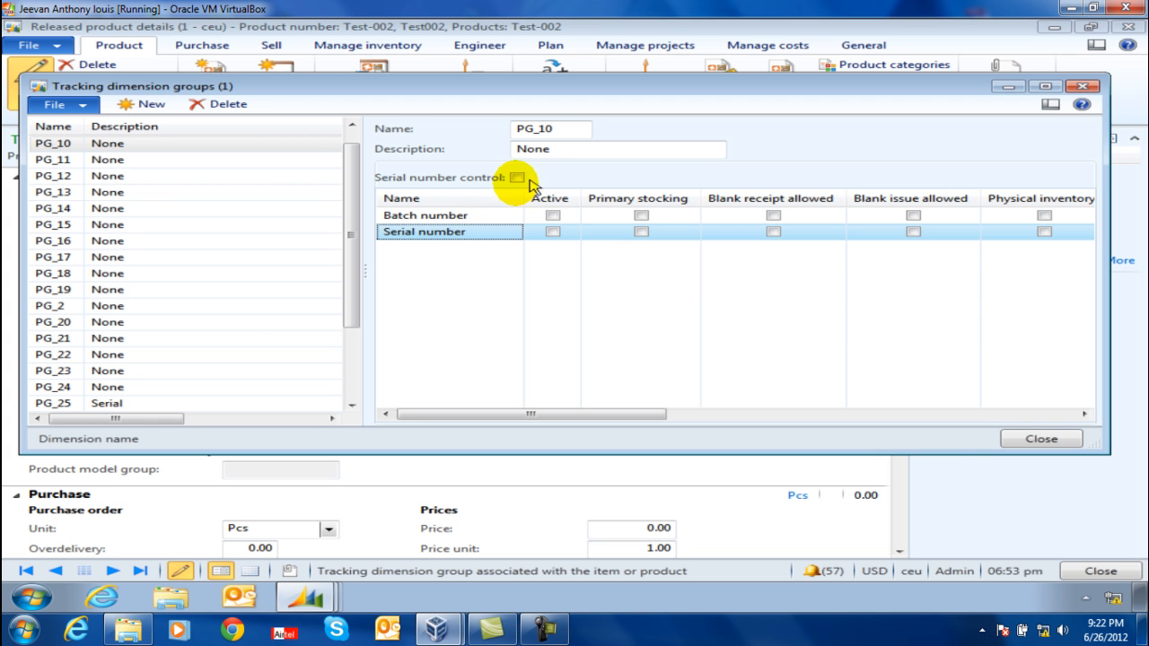
click(1038, 440)
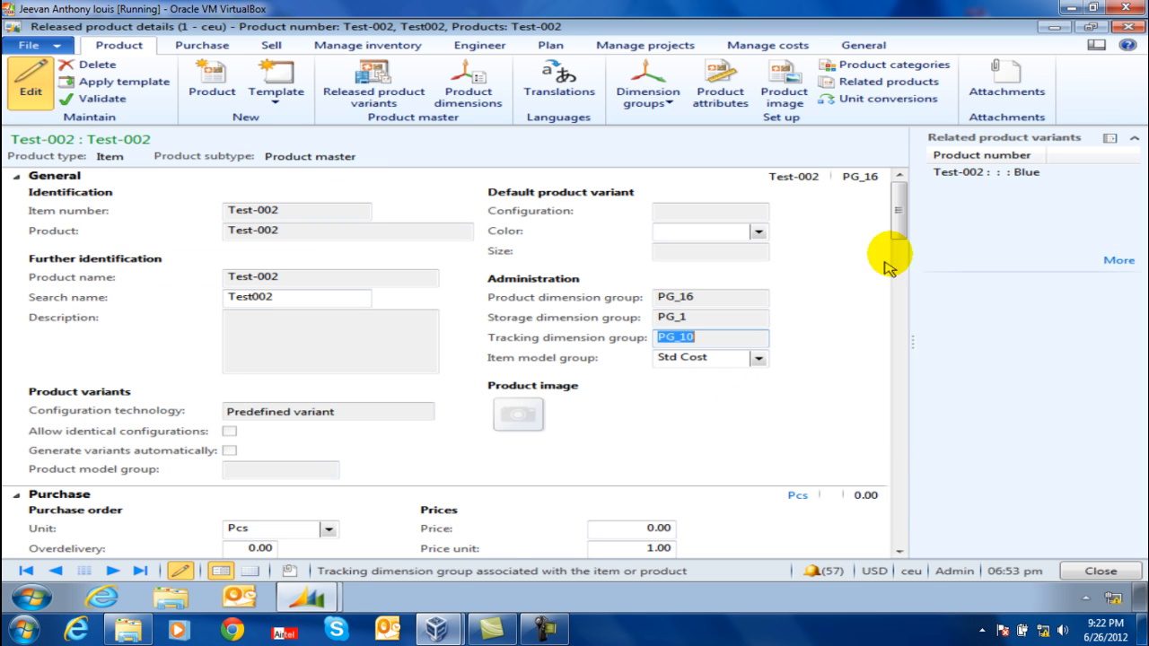
View the details of the product's item model group and examine its inventory policy, ledger integration and inventory model settings
drag(900, 226, 901, 244)
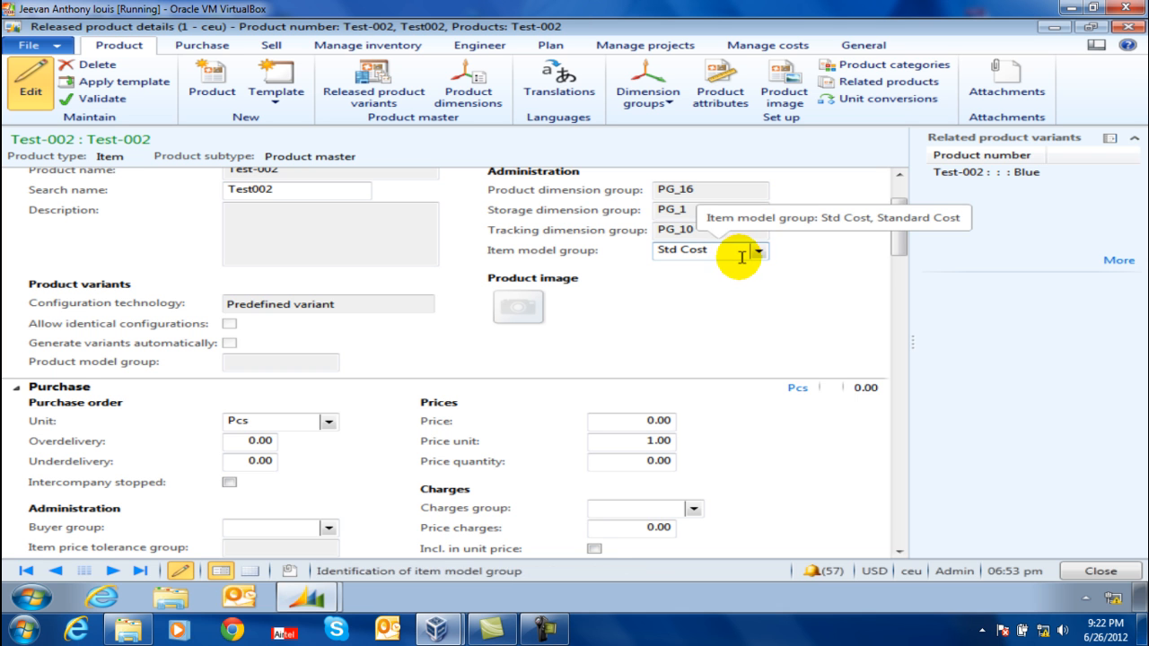
right_click(732, 255)
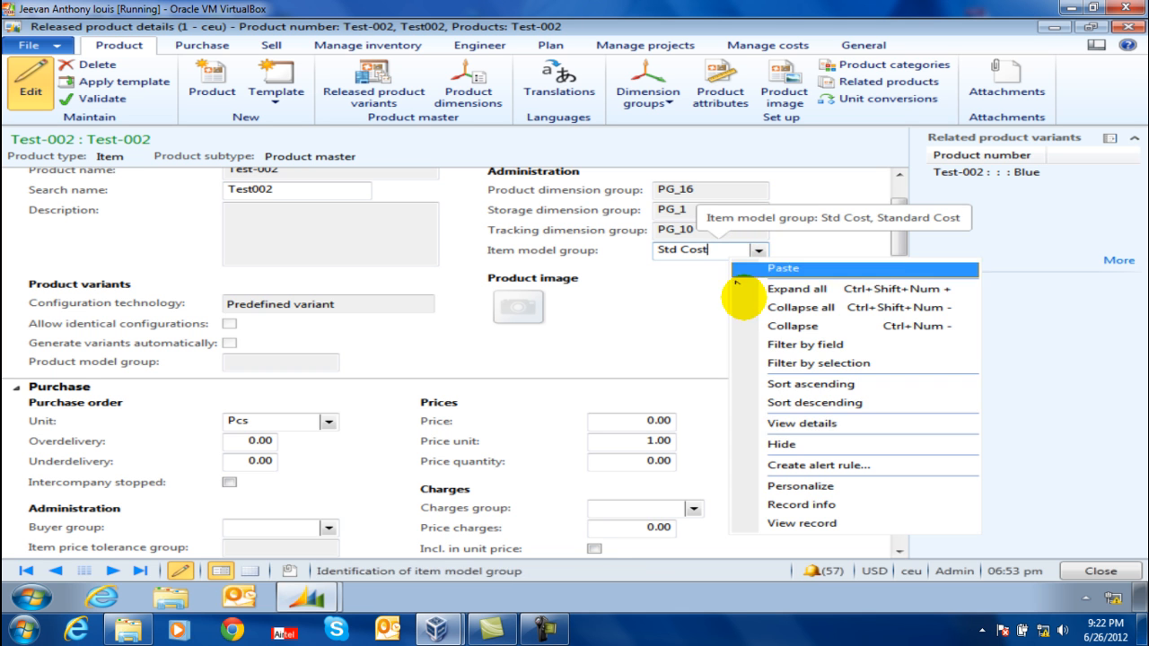
click(825, 423)
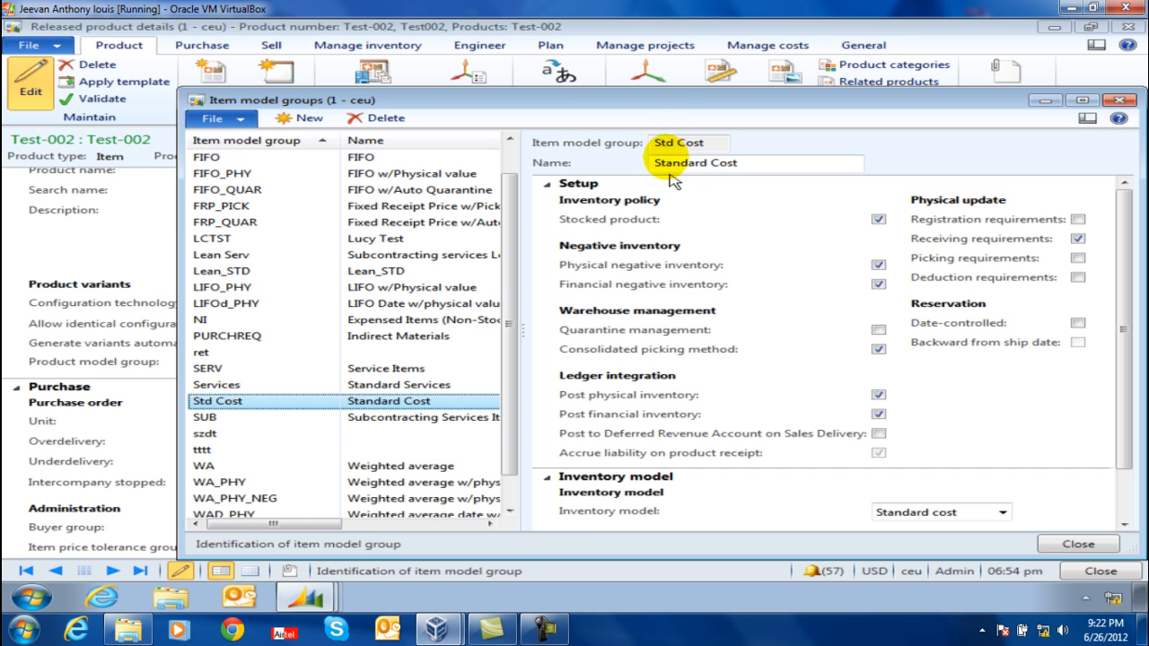
drag(669, 99, 597, 61)
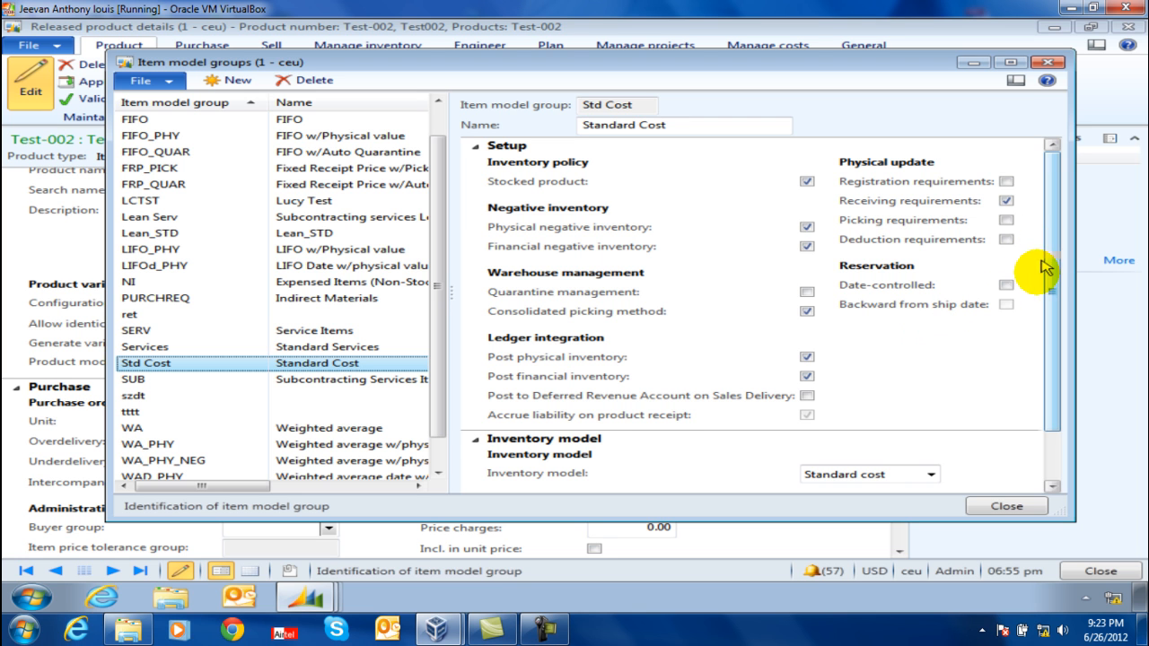
scroll(1031, 261, down, 2)
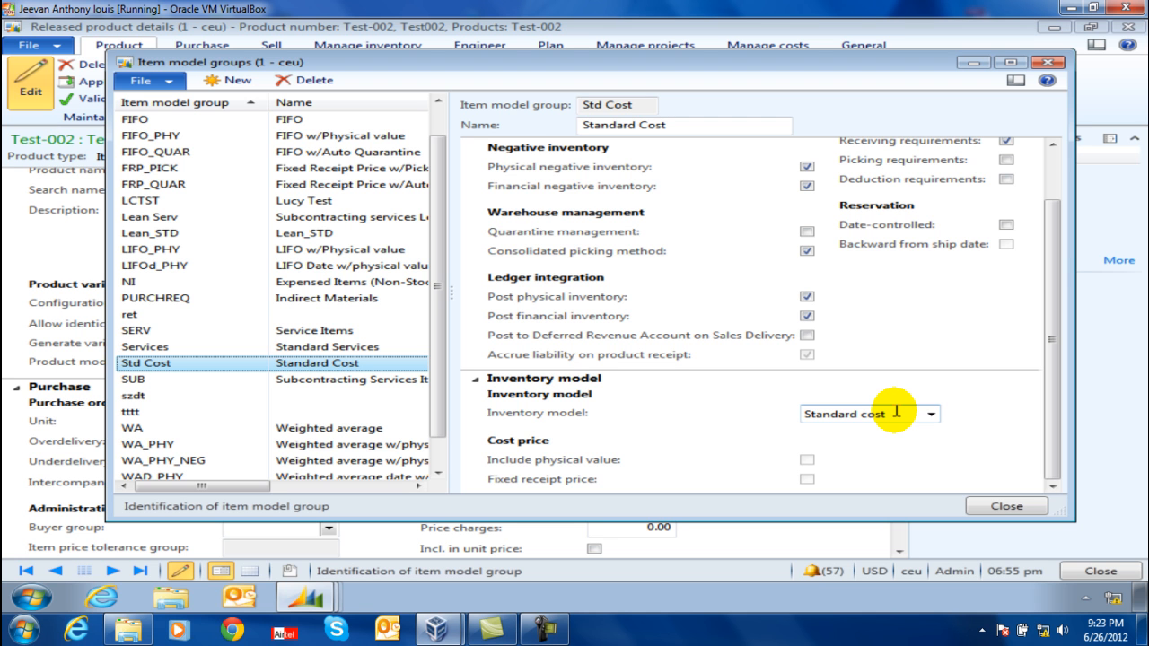
scroll(709, 359, up, 3)
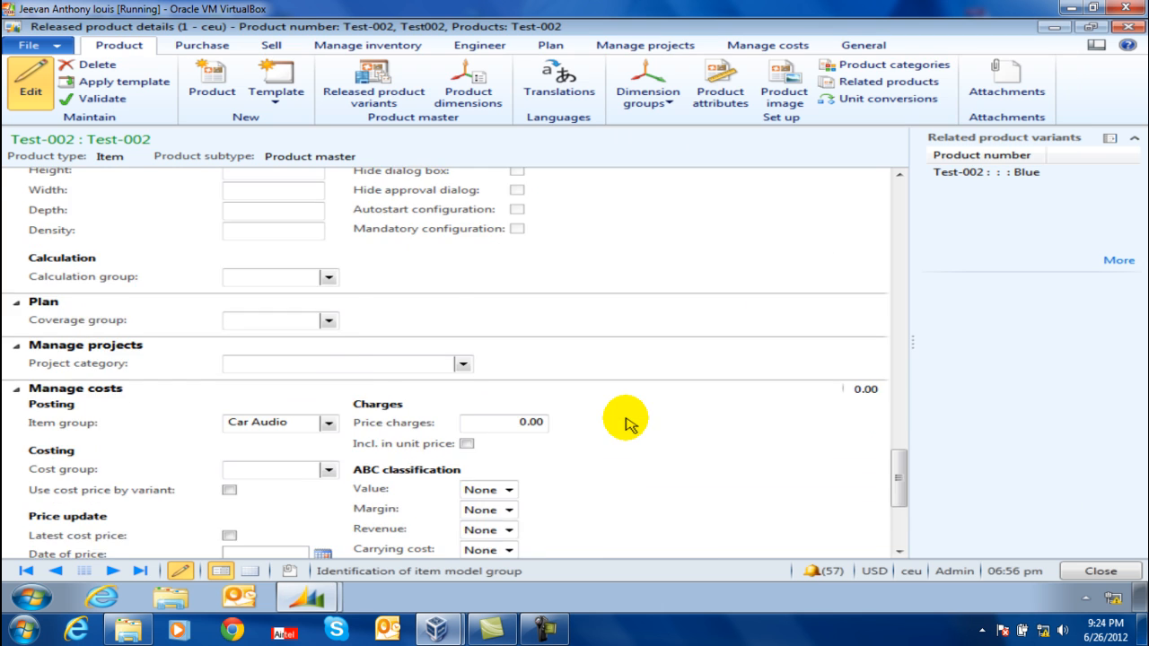
View the details of the product's item group and examine its sales order, purchase order and inventory posting accounts
scroll(628, 419, down, 3)
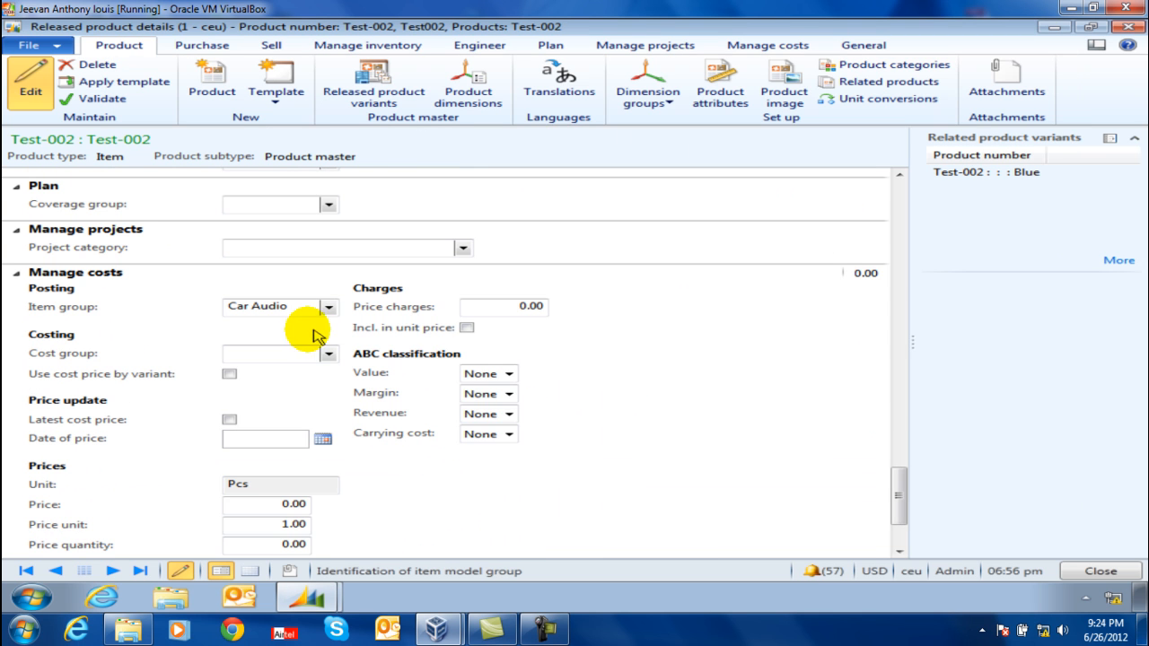
right_click(271, 306)
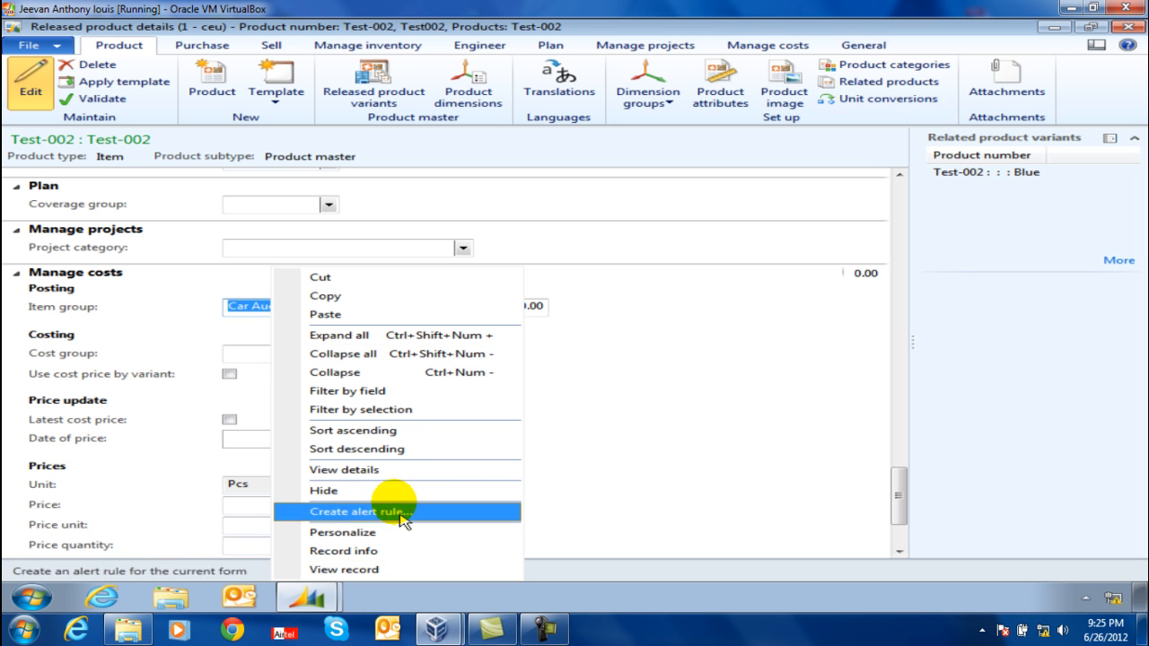
click(386, 469)
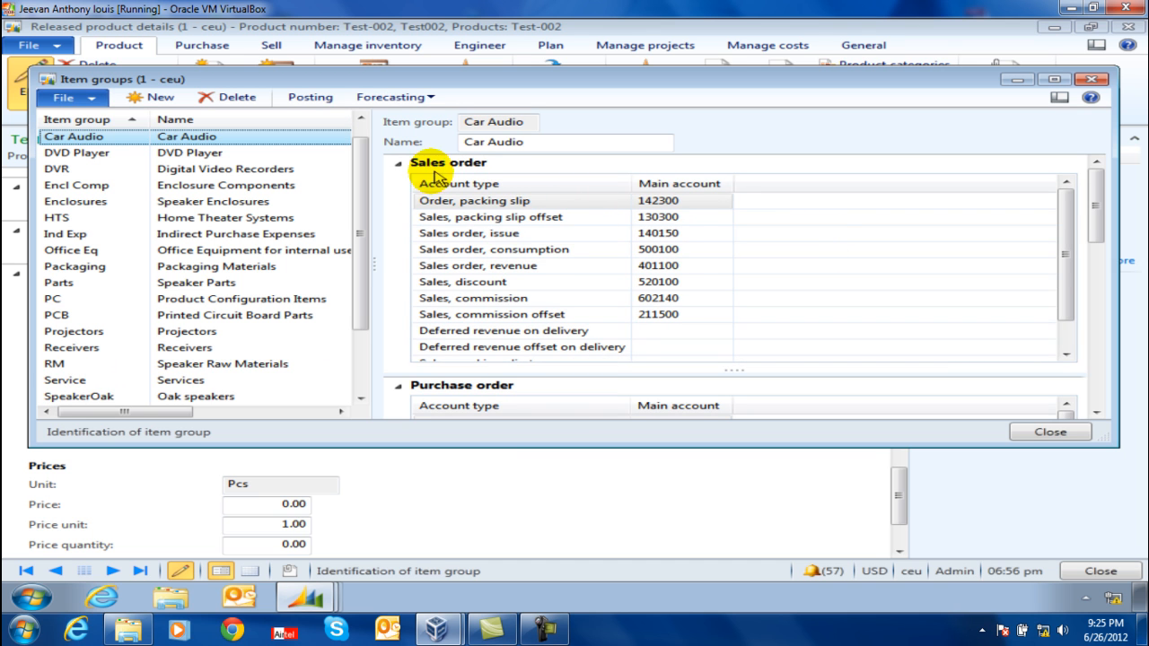
click(398, 164)
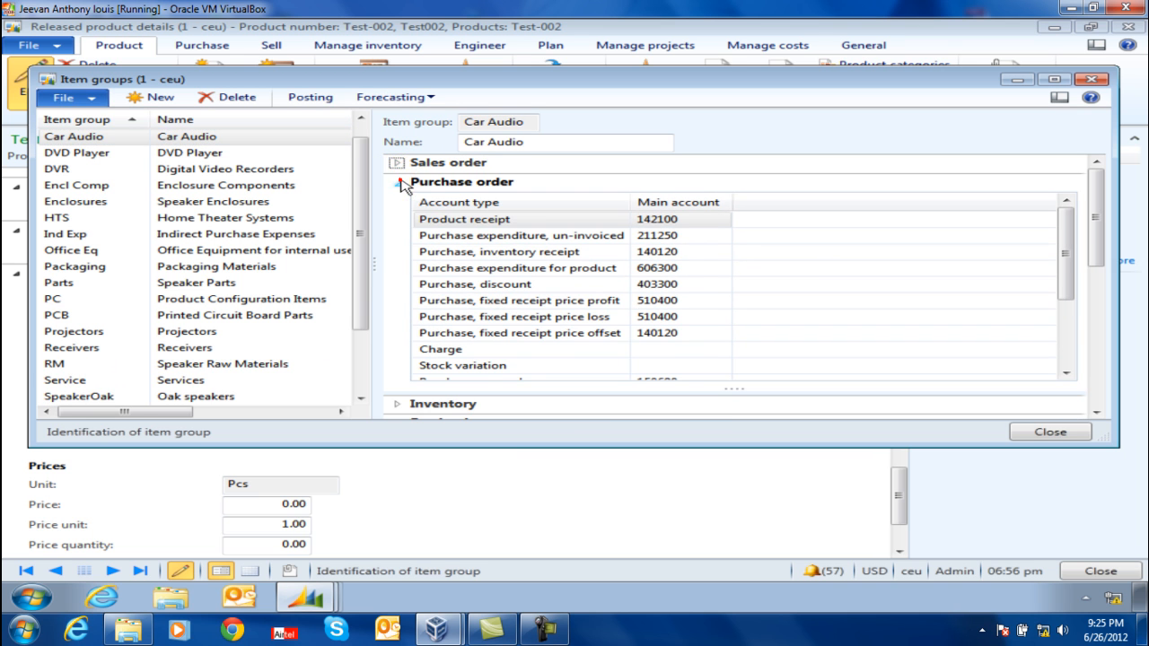
click(398, 182)
click(397, 202)
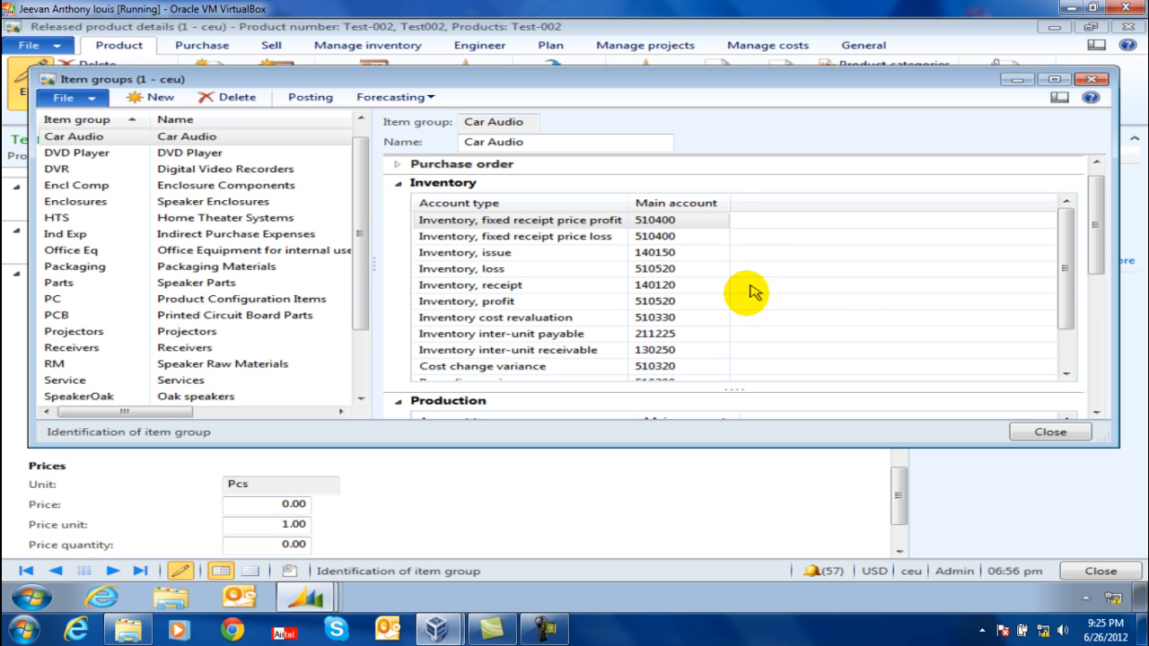
mouse_move(699, 253)
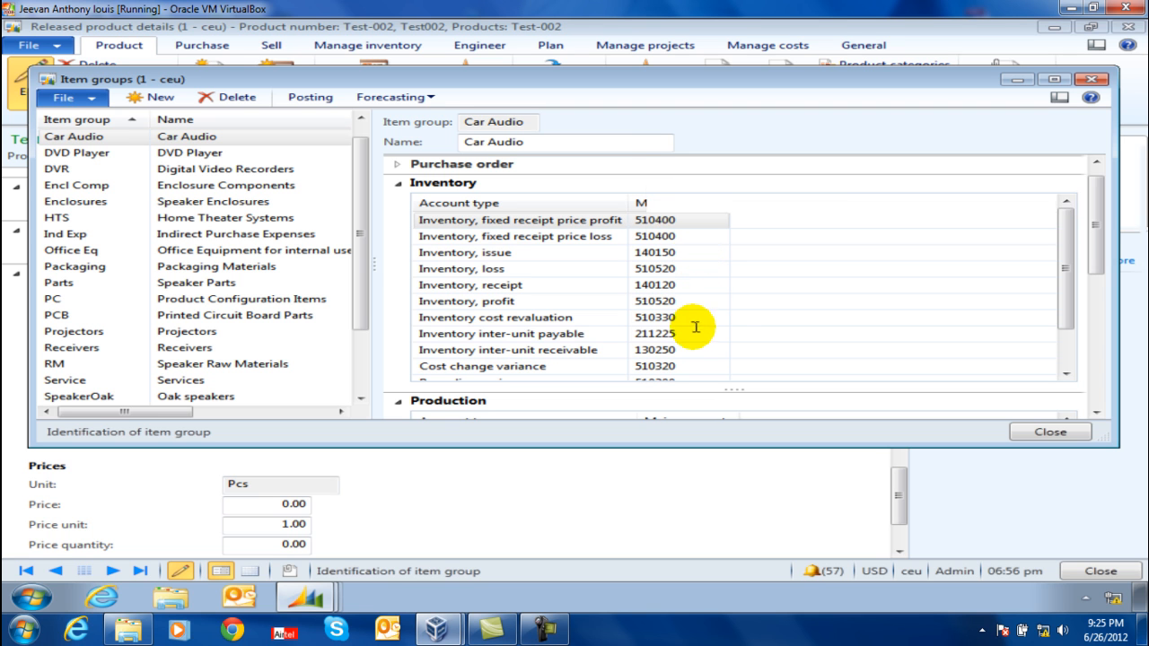
mouse_move(690, 289)
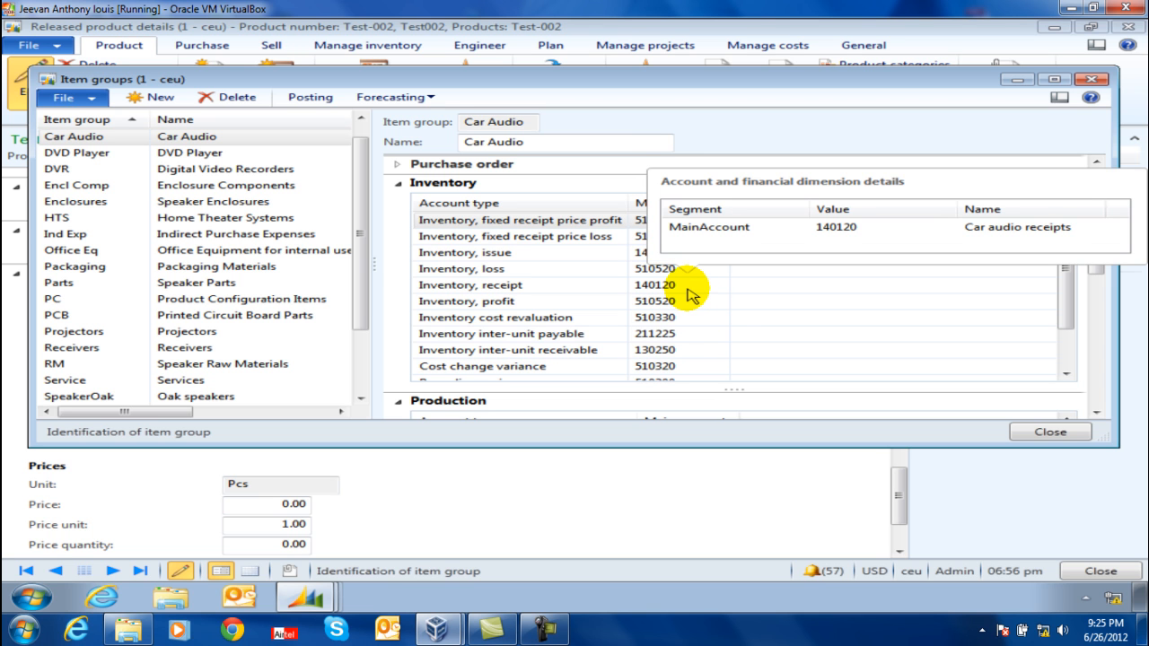
Examine the item group's production posting accounts, including the price, lot size, quantity and substitution variances, and collapse the Production section
click(401, 187)
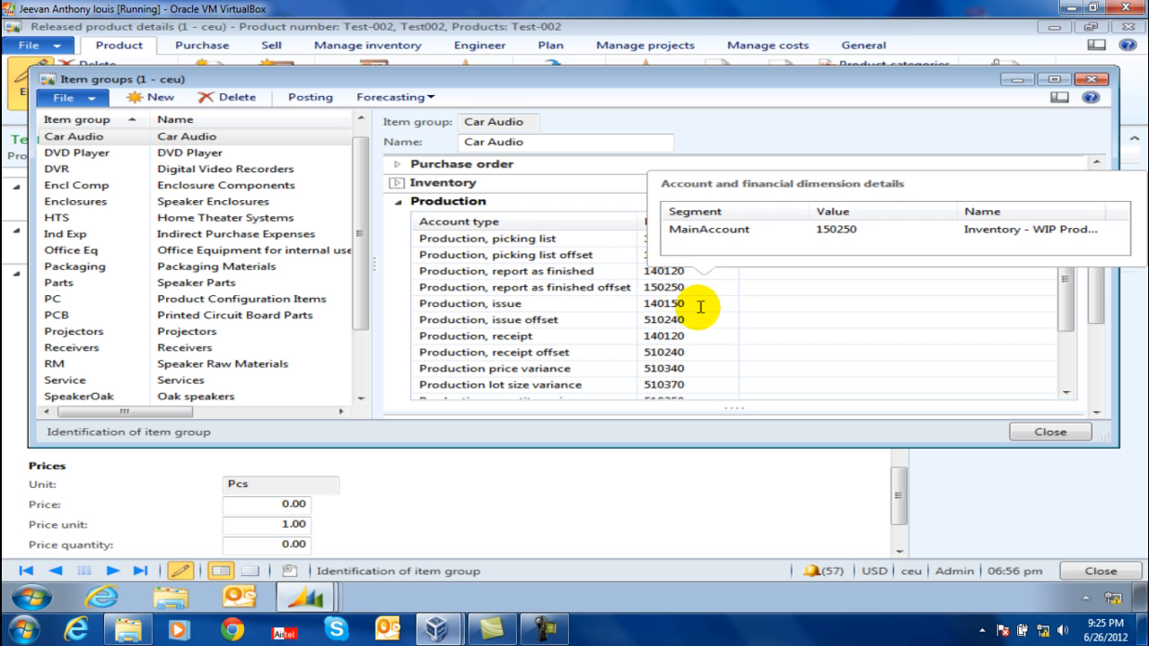
mouse_move(700, 308)
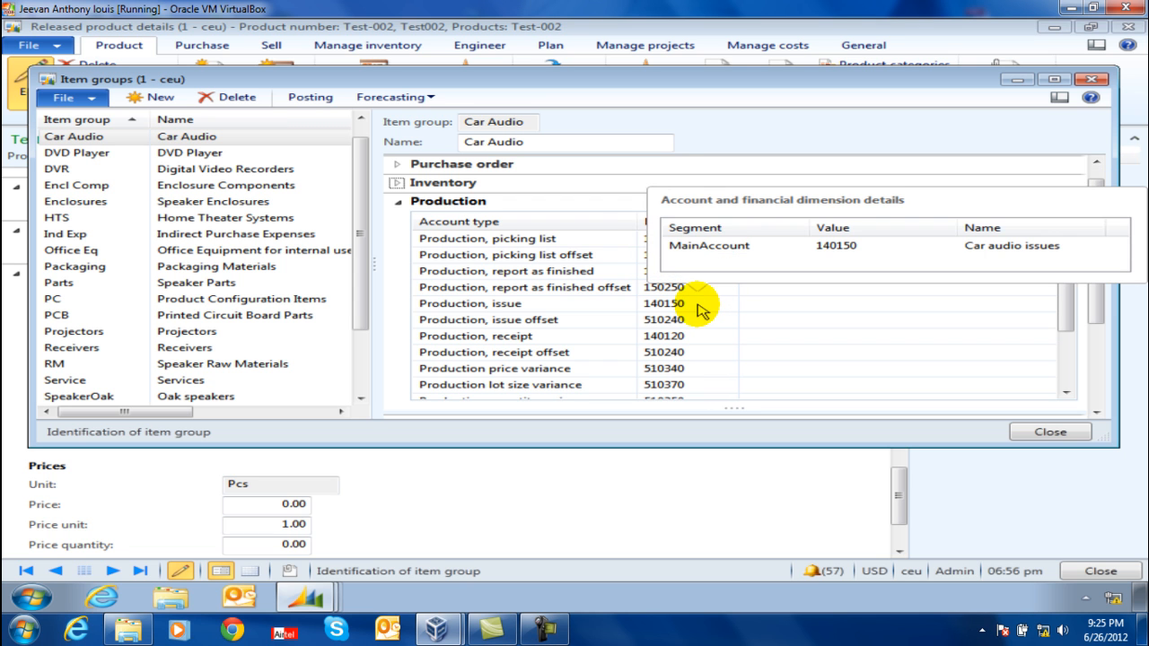
click(704, 355)
click(610, 372)
scroll(607, 382, down, 2)
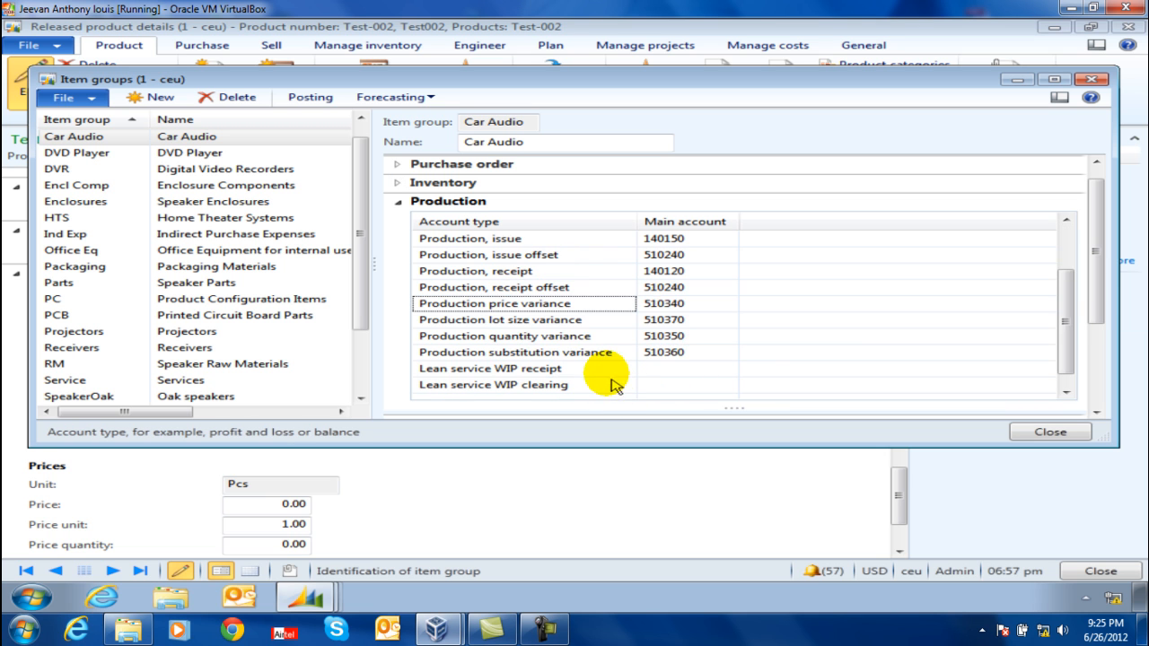
click(579, 320)
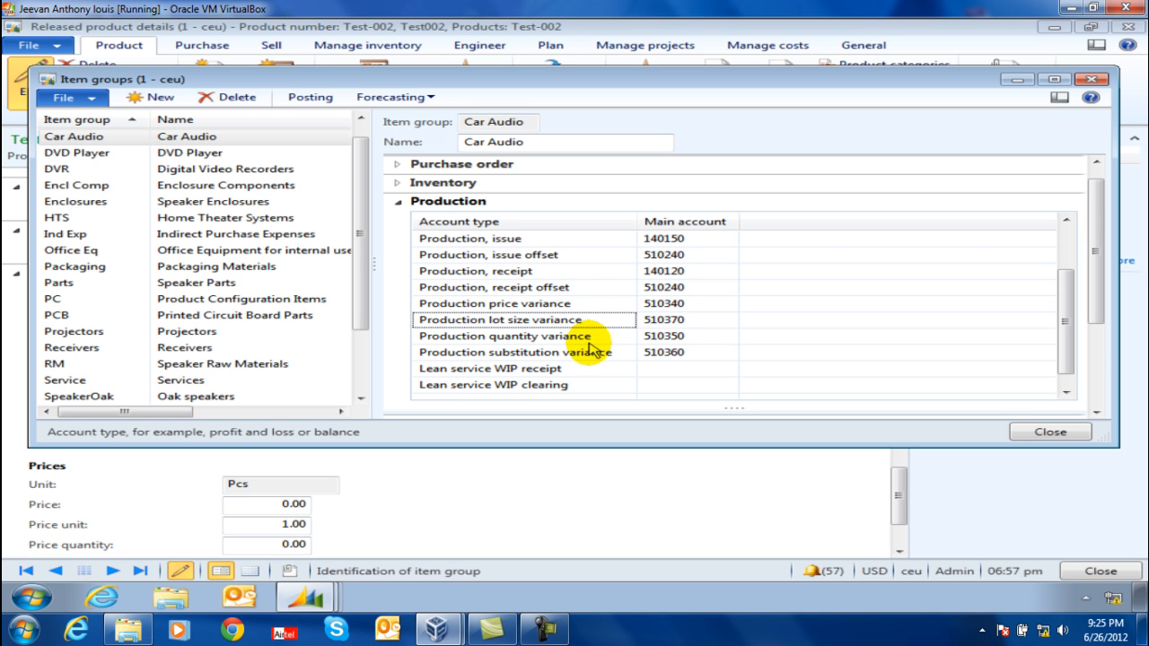
click(585, 338)
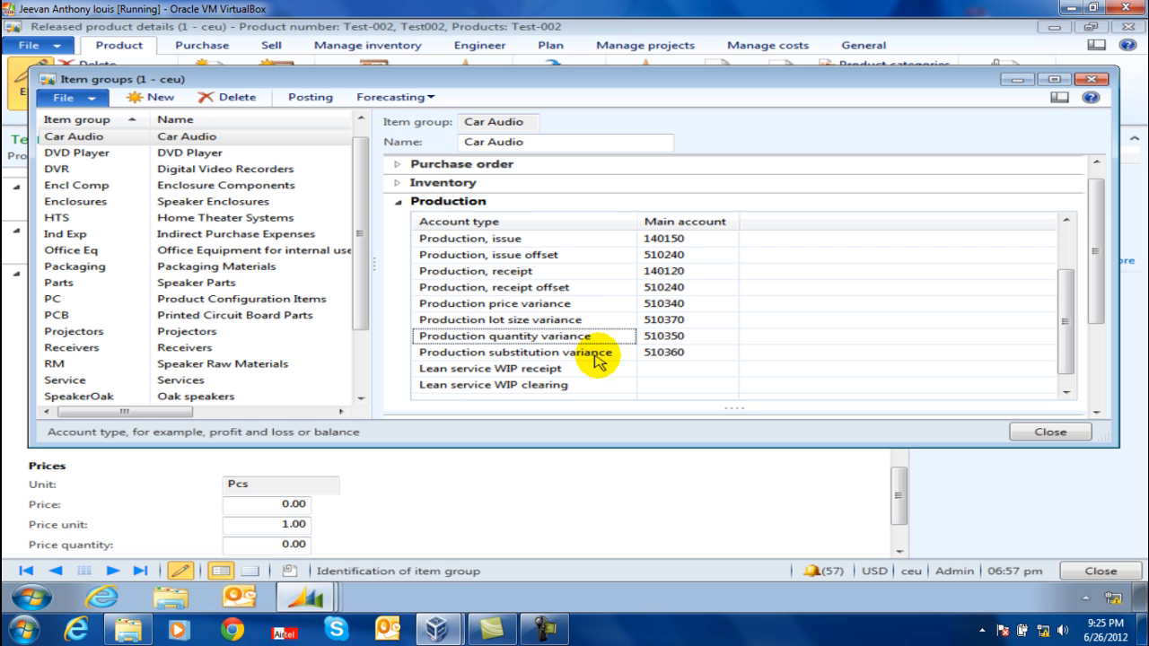
click(599, 354)
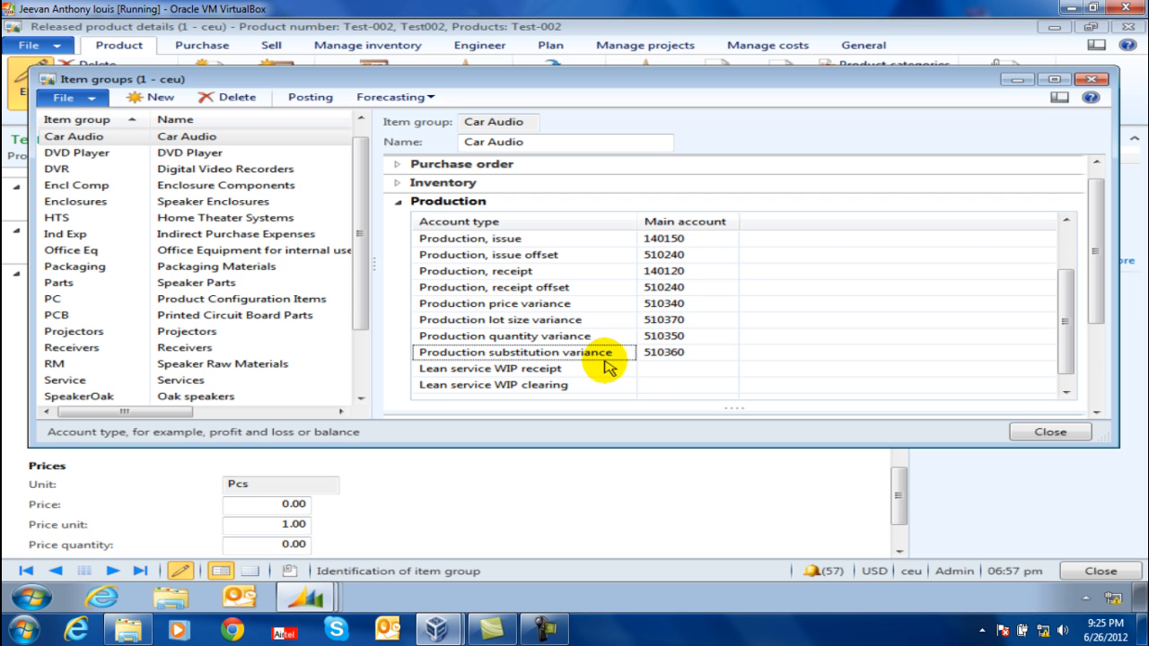
scroll(595, 351, up, 2)
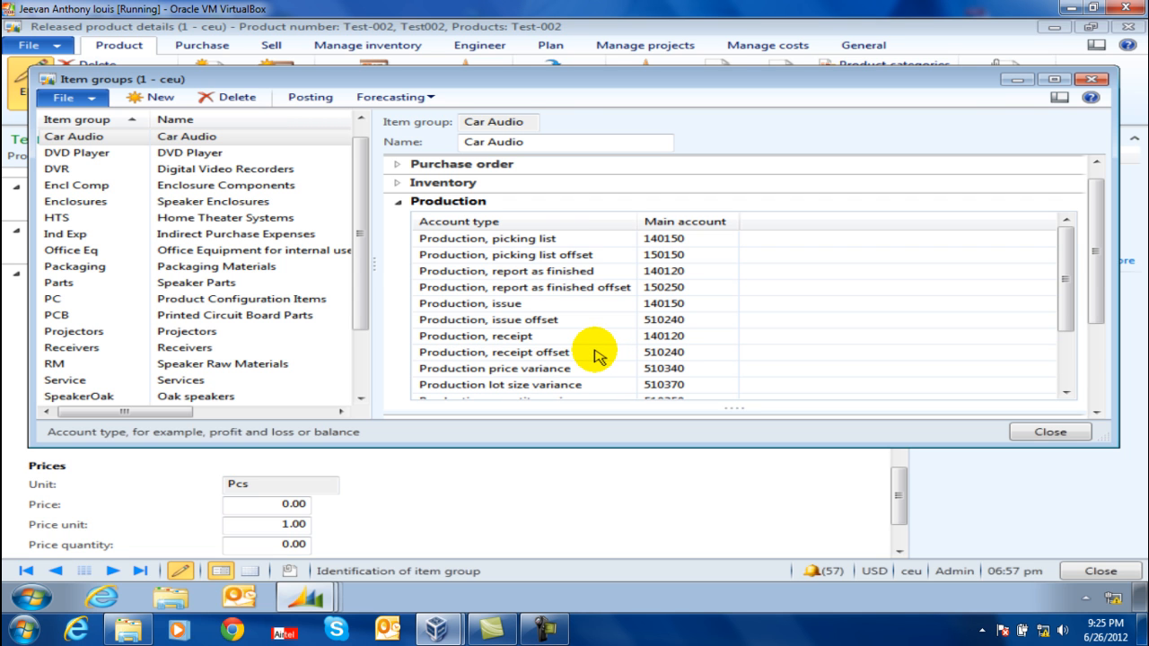
scroll(584, 345, down, 2)
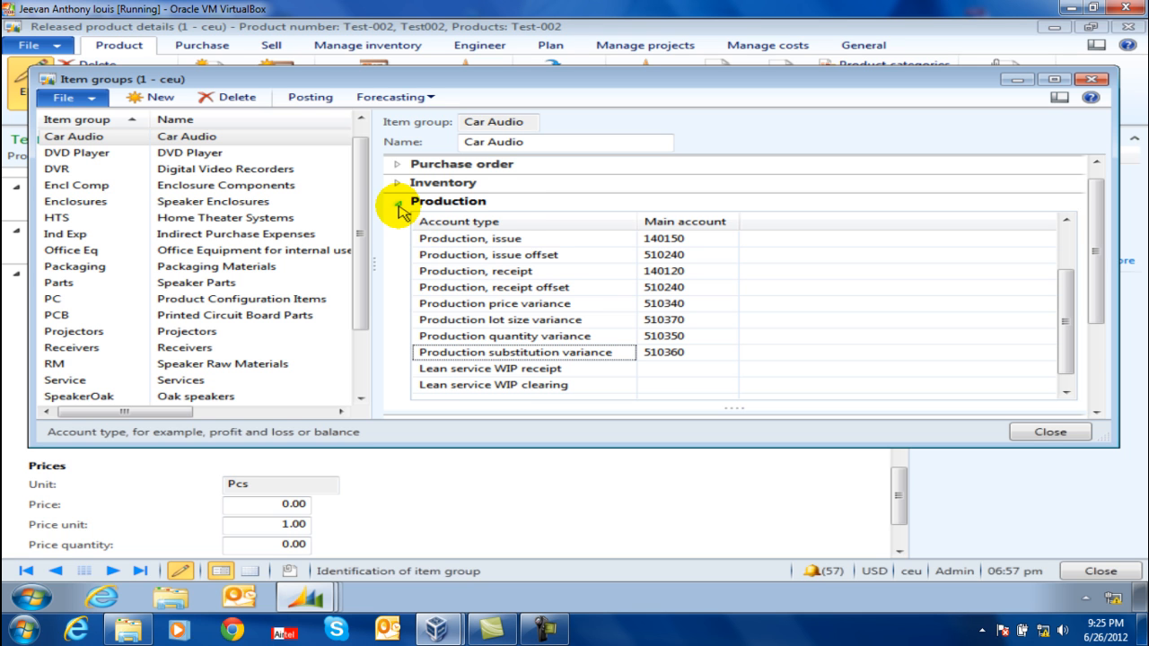
click(398, 205)
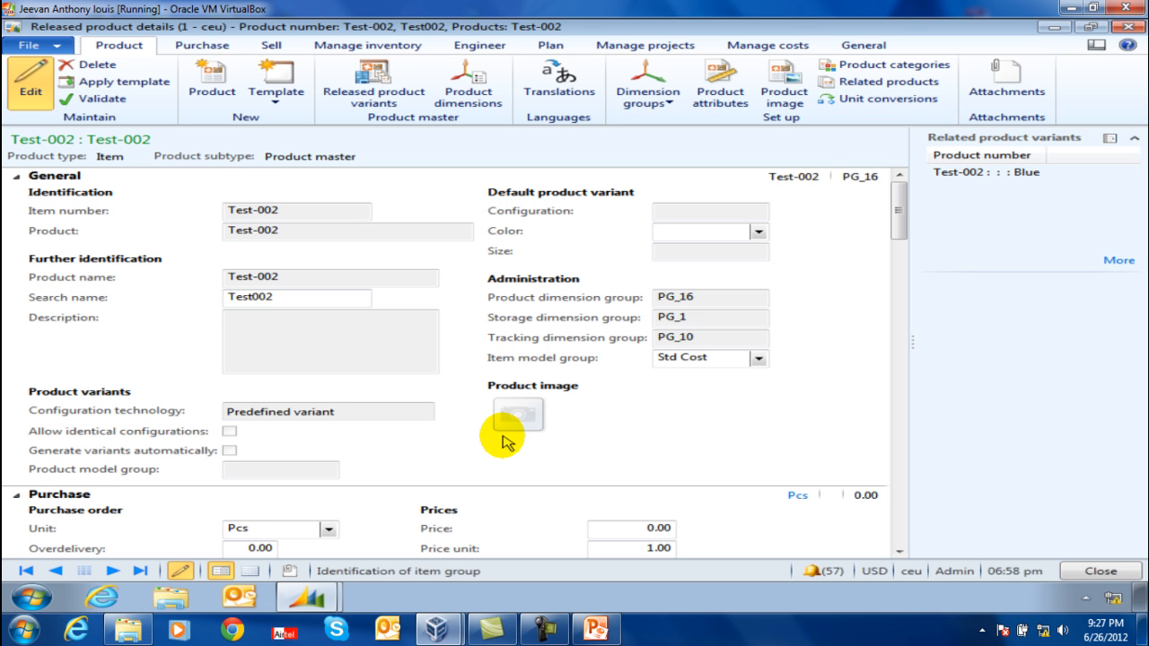
Review the inventory unit, BOM unit and flushing principle in the Test-002 released product details
scroll(503, 442, down, 15)
click(582, 487)
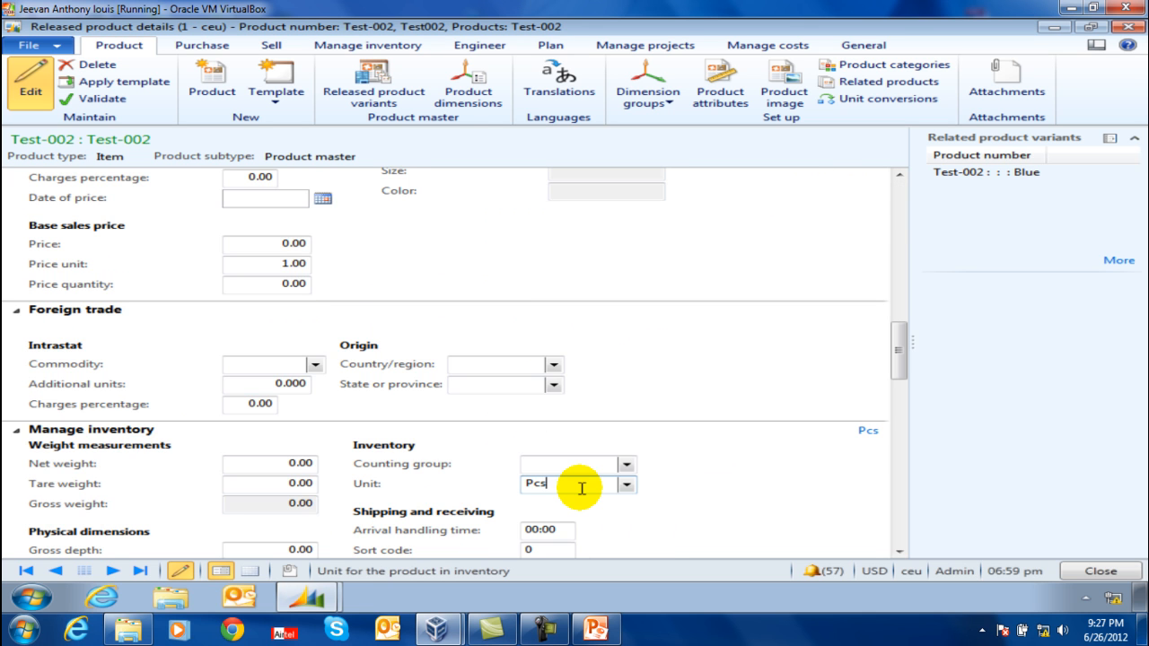
scroll(579, 485, down, 10)
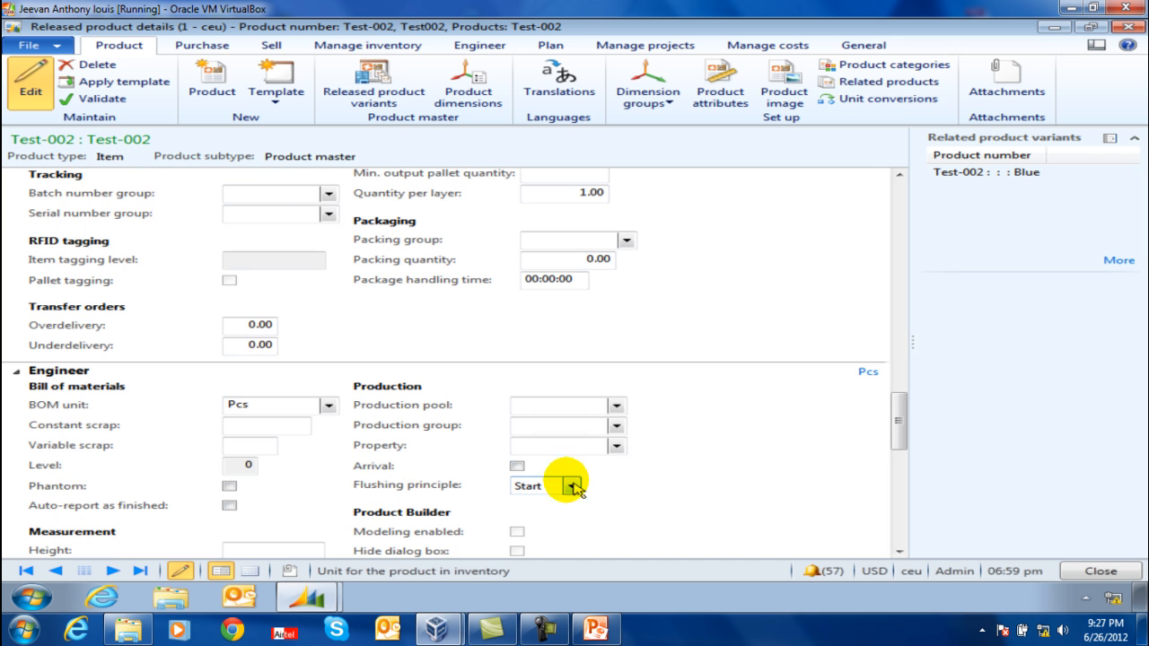
click(272, 405)
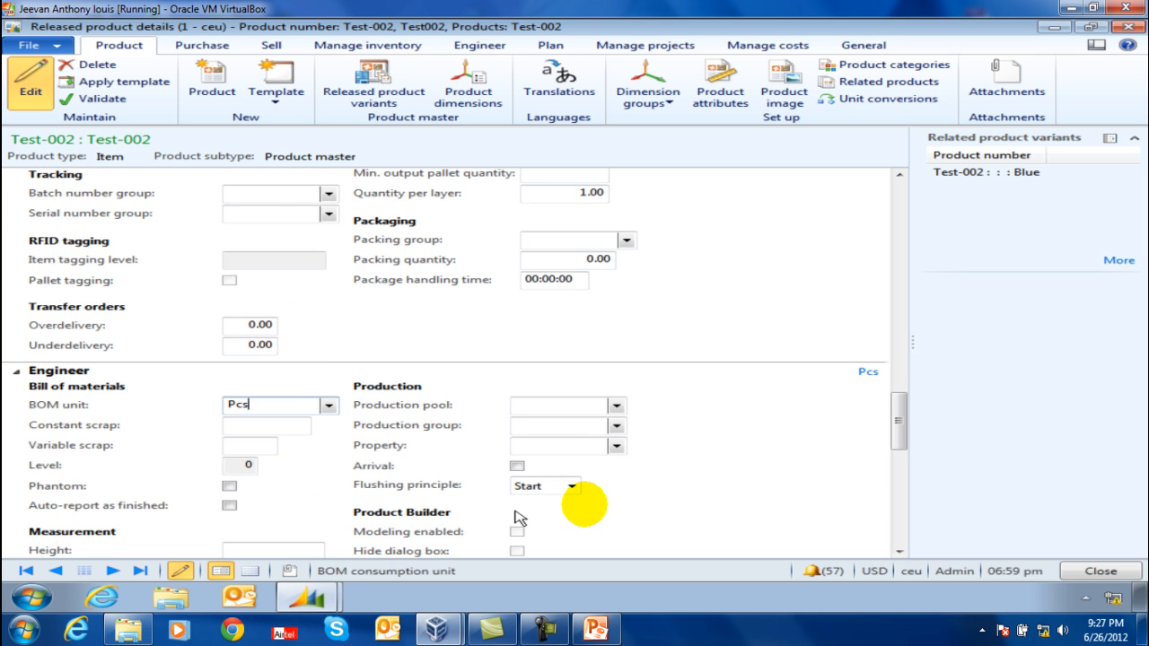
click(549, 486)
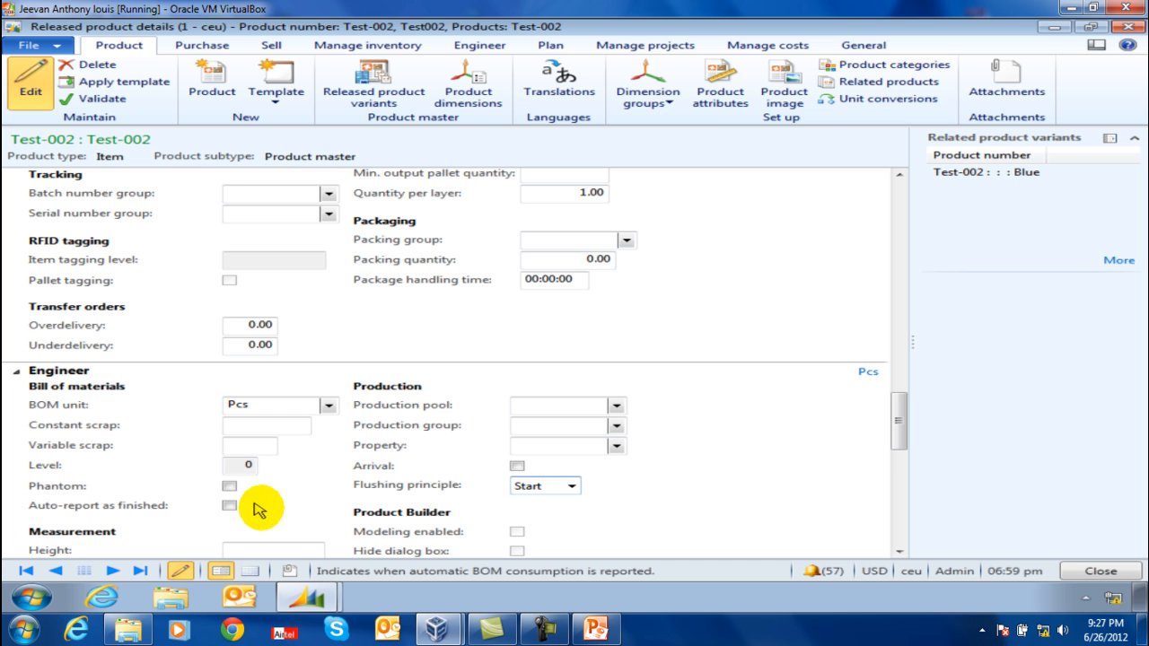
Review the product's calculation group, coverage group and cost group fields
scroll(255, 507, down, 4)
scroll(254, 510, down, 1)
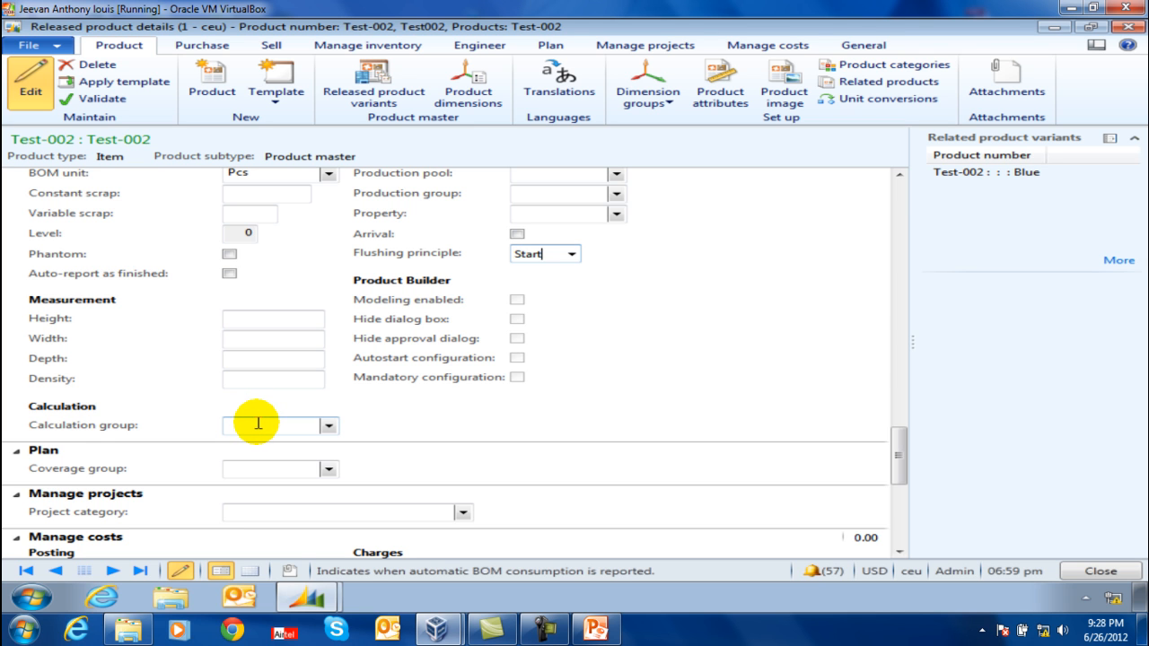
scroll(258, 423, down, 5)
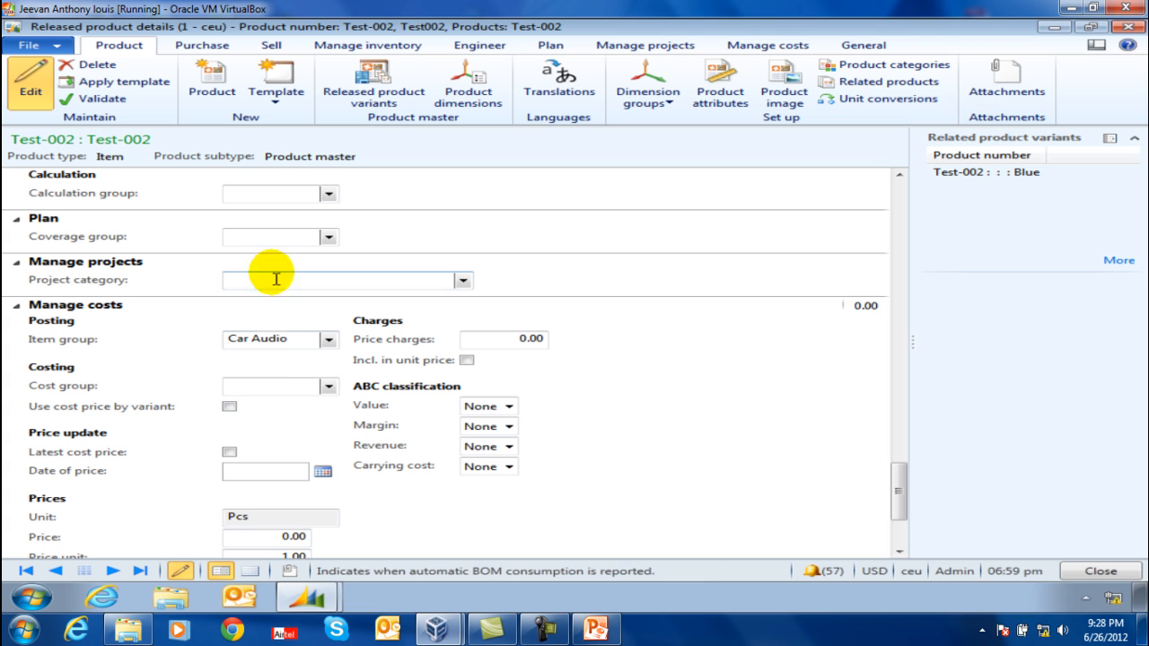
click(271, 236)
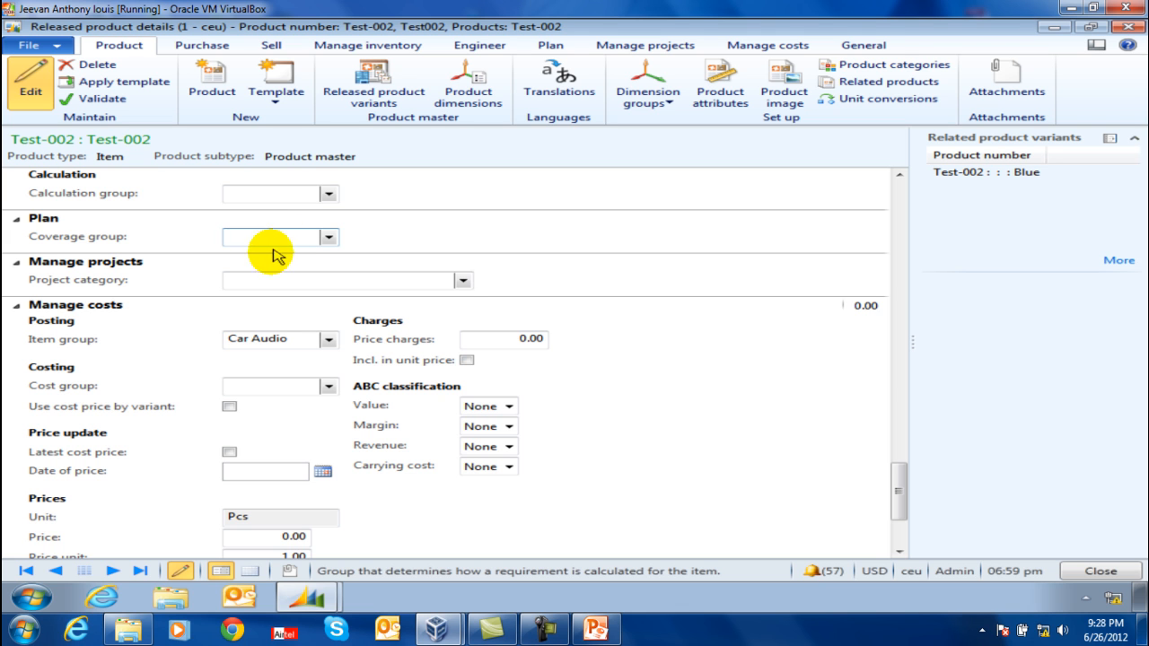
click(288, 387)
scroll(286, 388, down, 2)
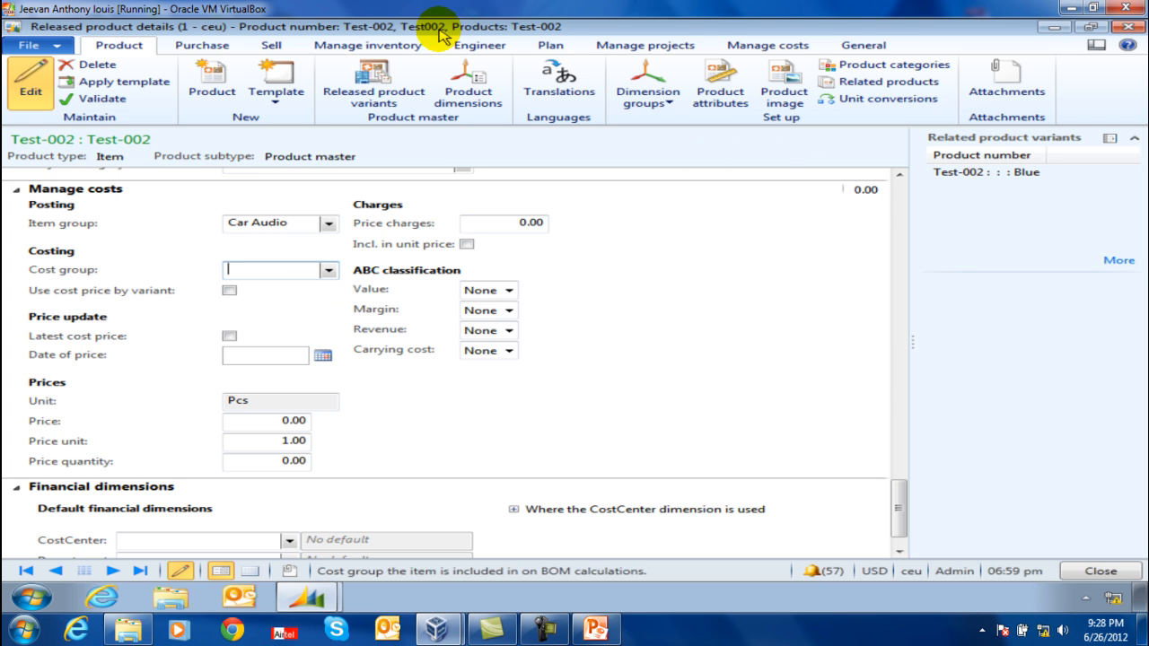
Open the default order settings for Test-002 and examine the site fields and the available default order types
click(552, 44)
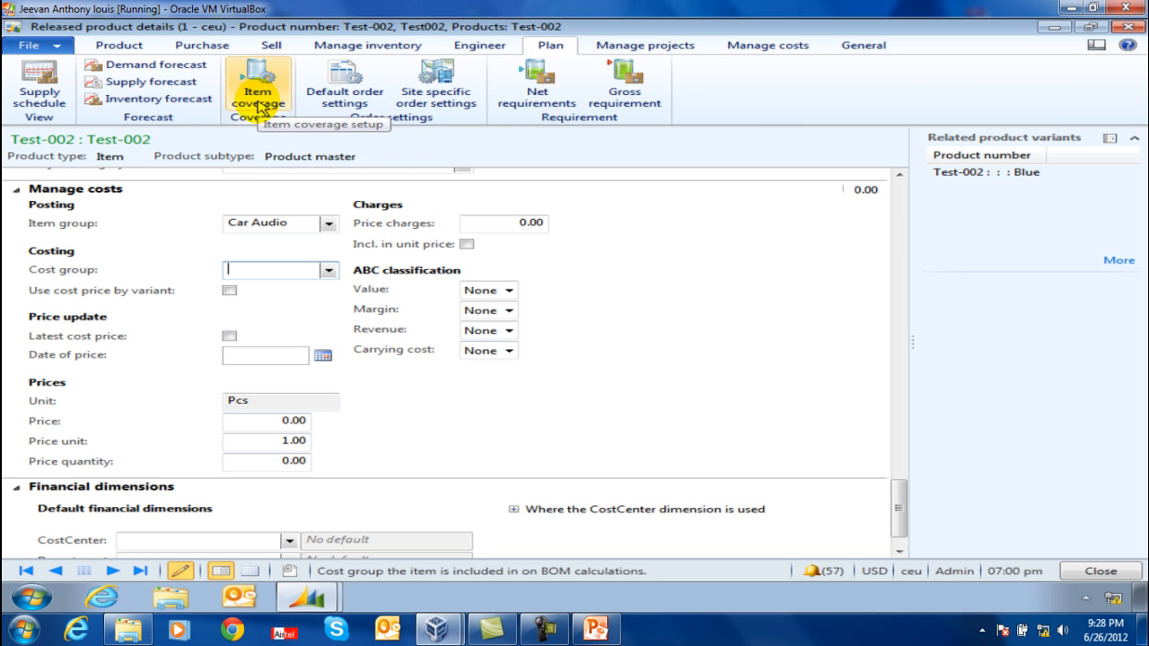
click(338, 103)
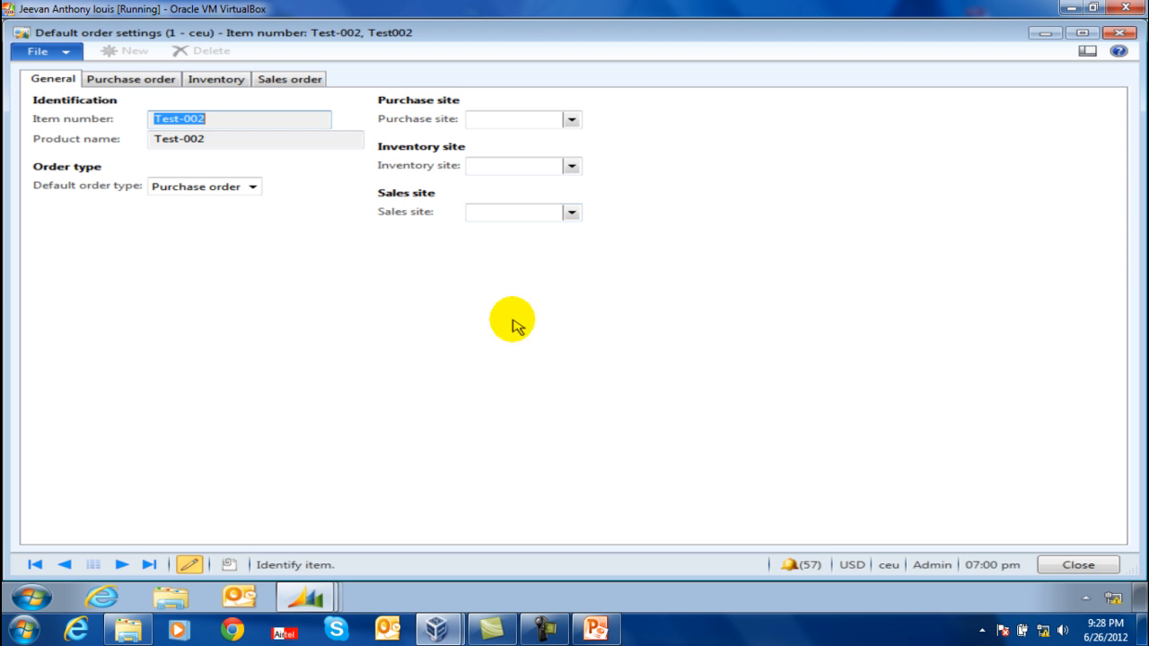
click(519, 169)
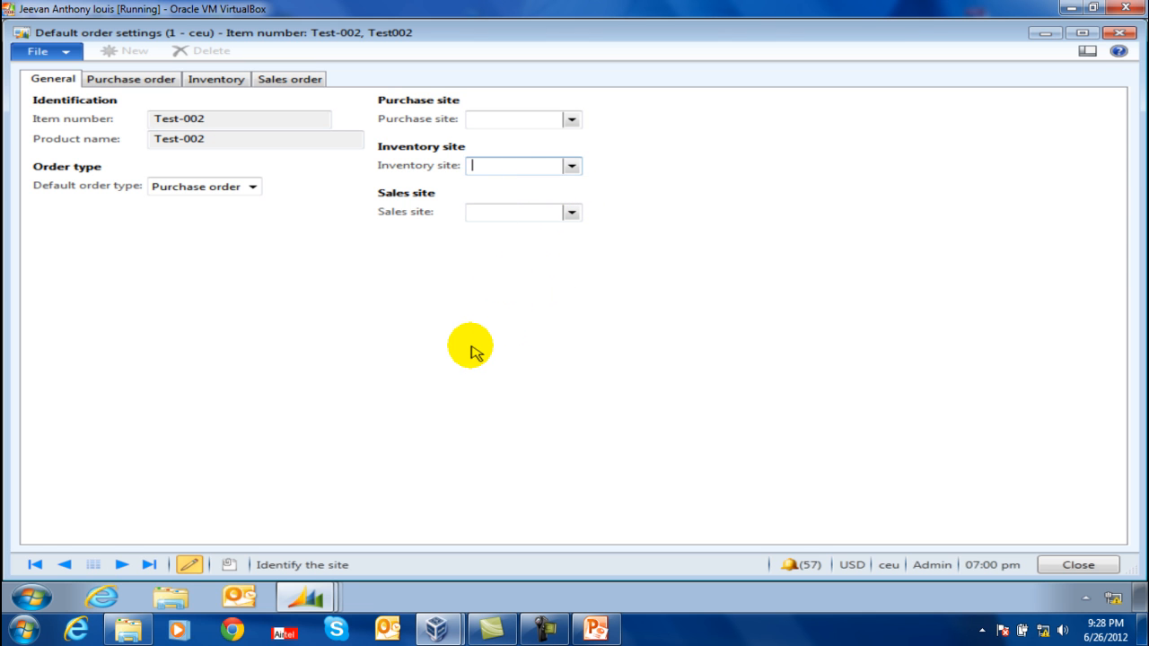
click(208, 188)
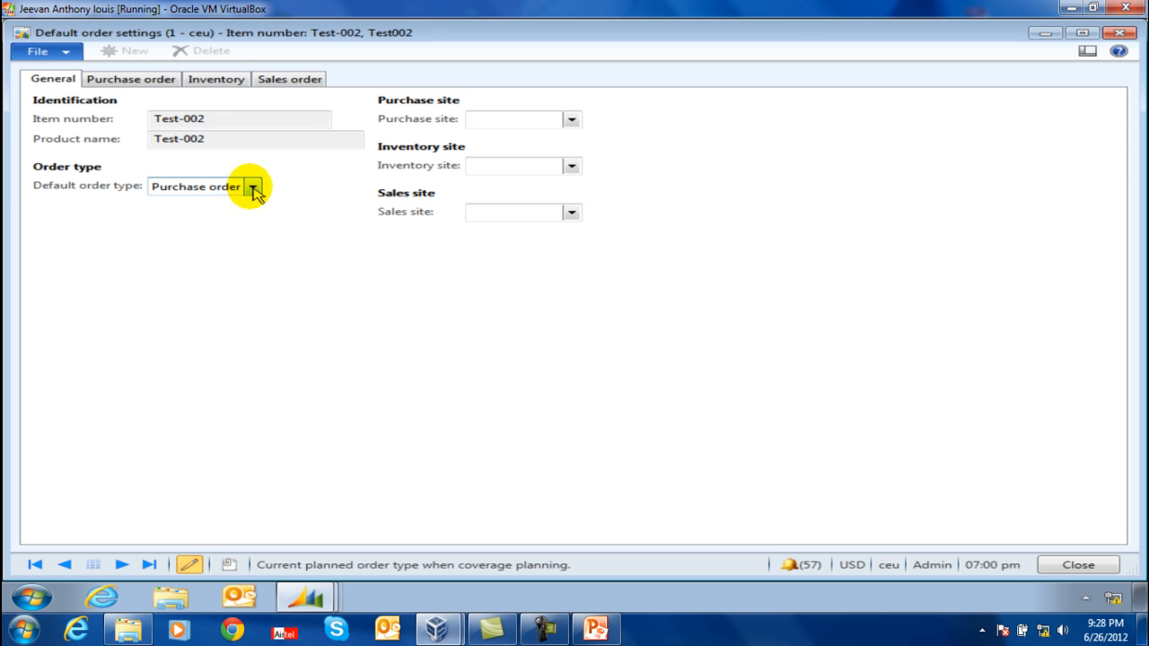
click(252, 191)
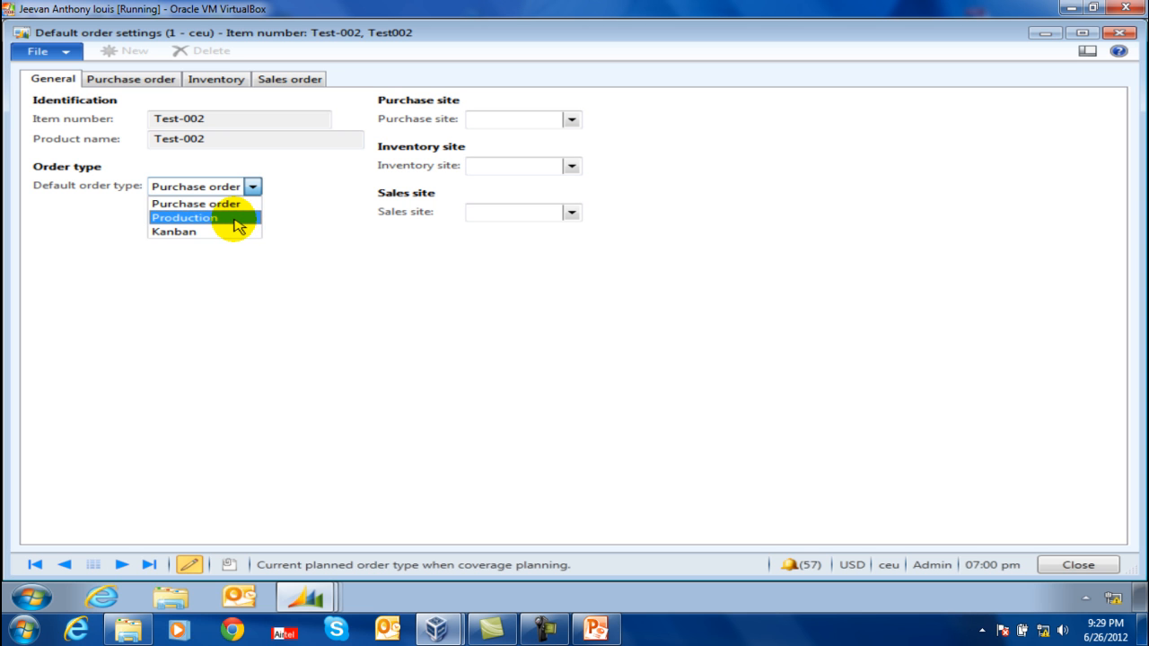
click(342, 226)
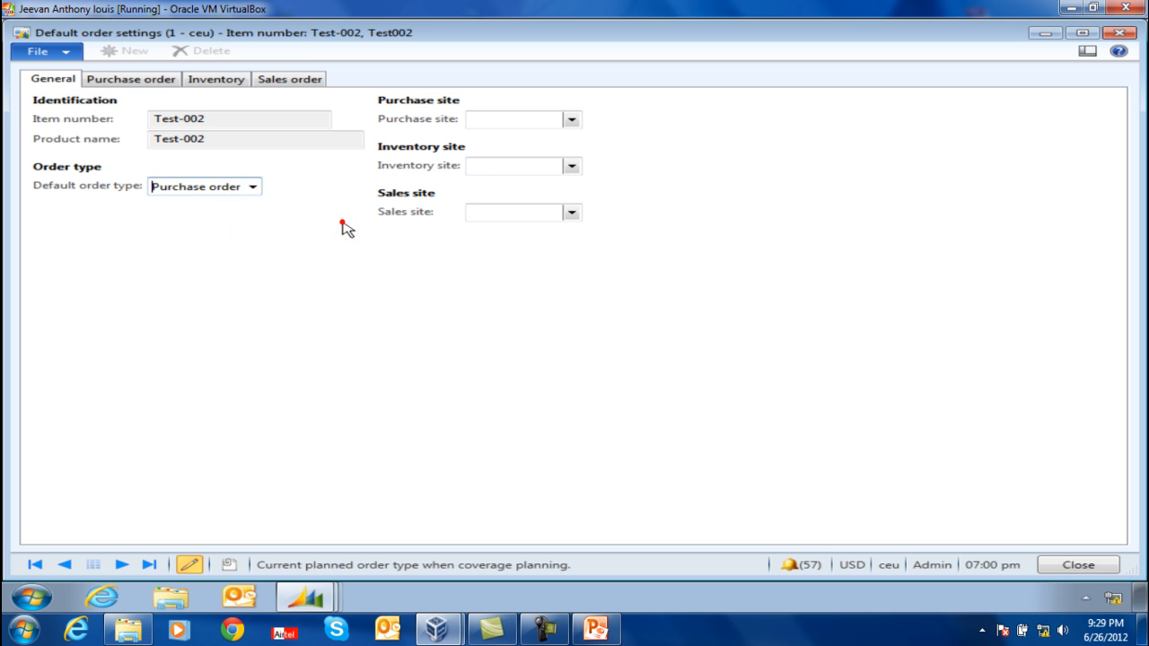
Examine the multiple, minimum, maximum and standard order quantity fields in the inventory default order settings
click(216, 79)
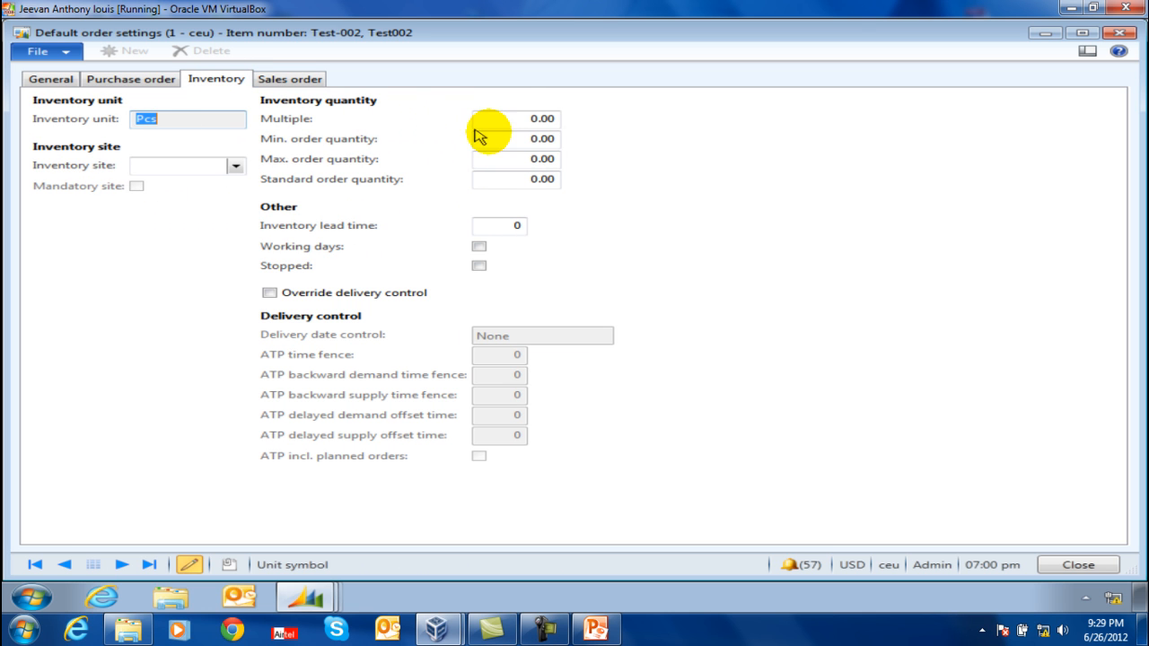
click(509, 118)
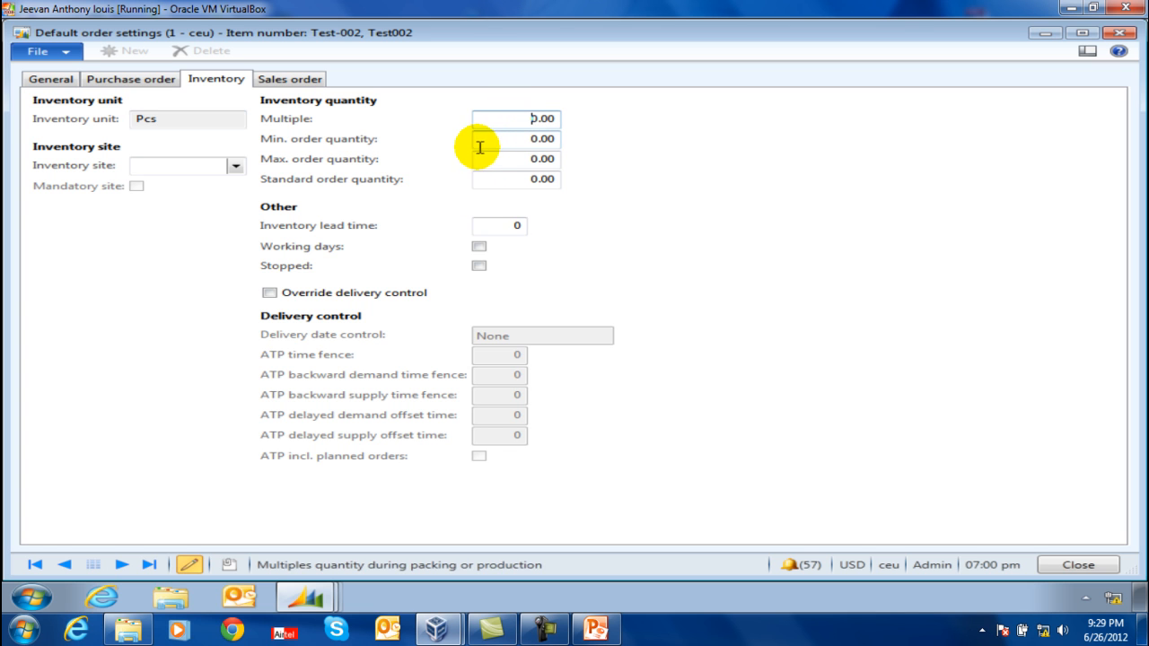
click(488, 142)
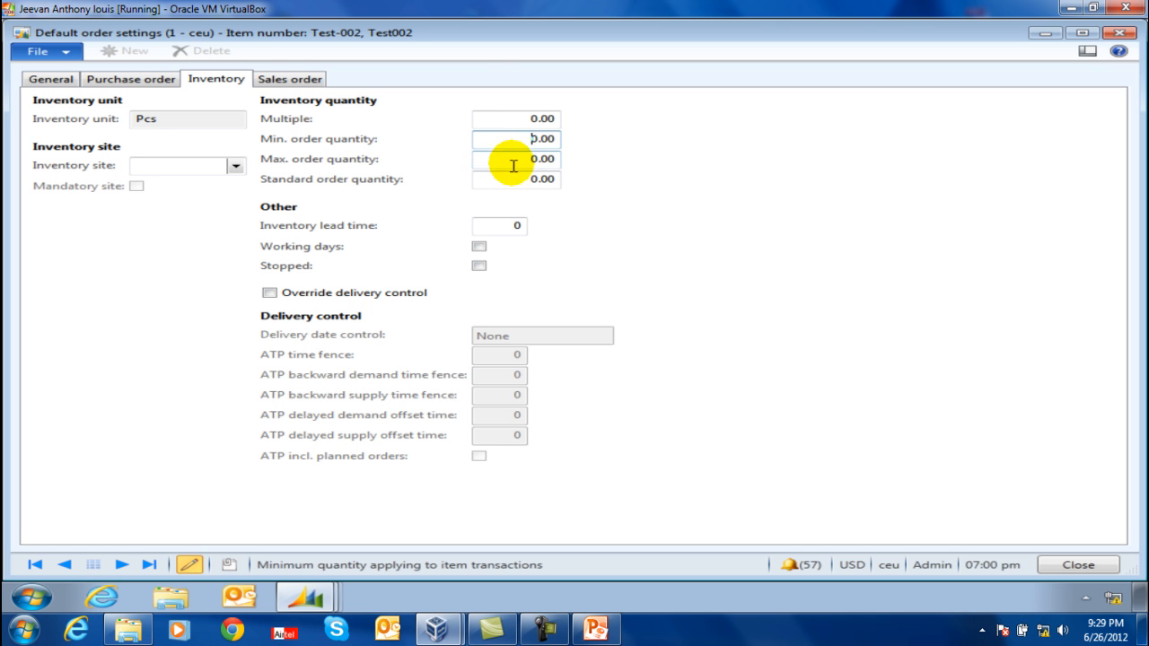
click(512, 160)
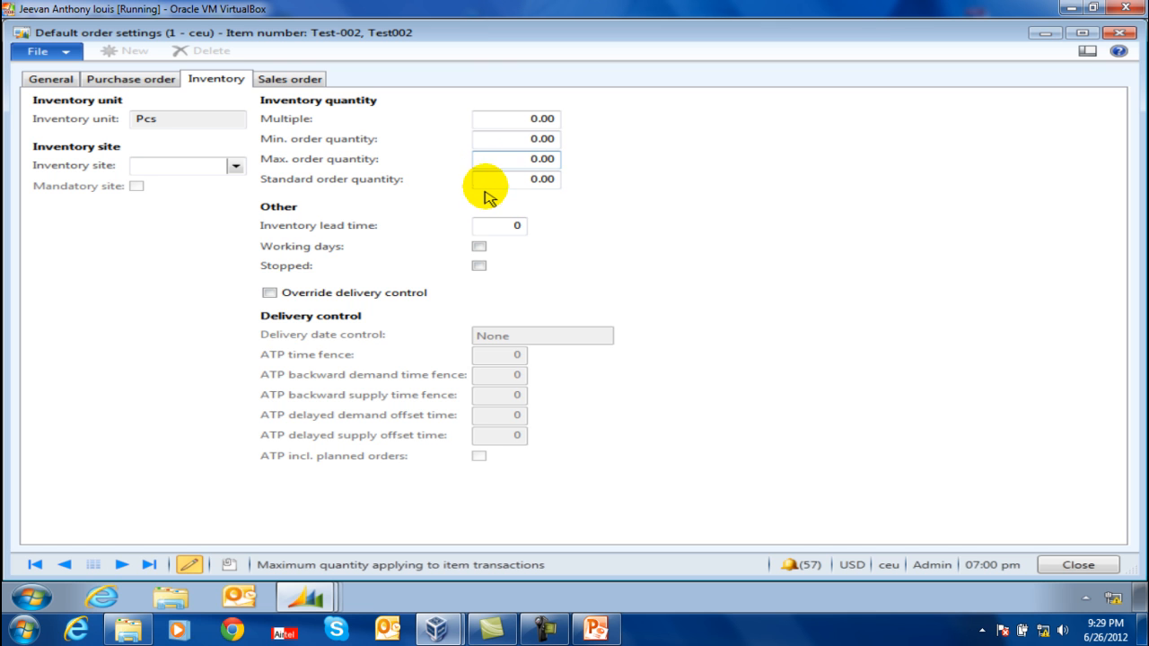
click(500, 184)
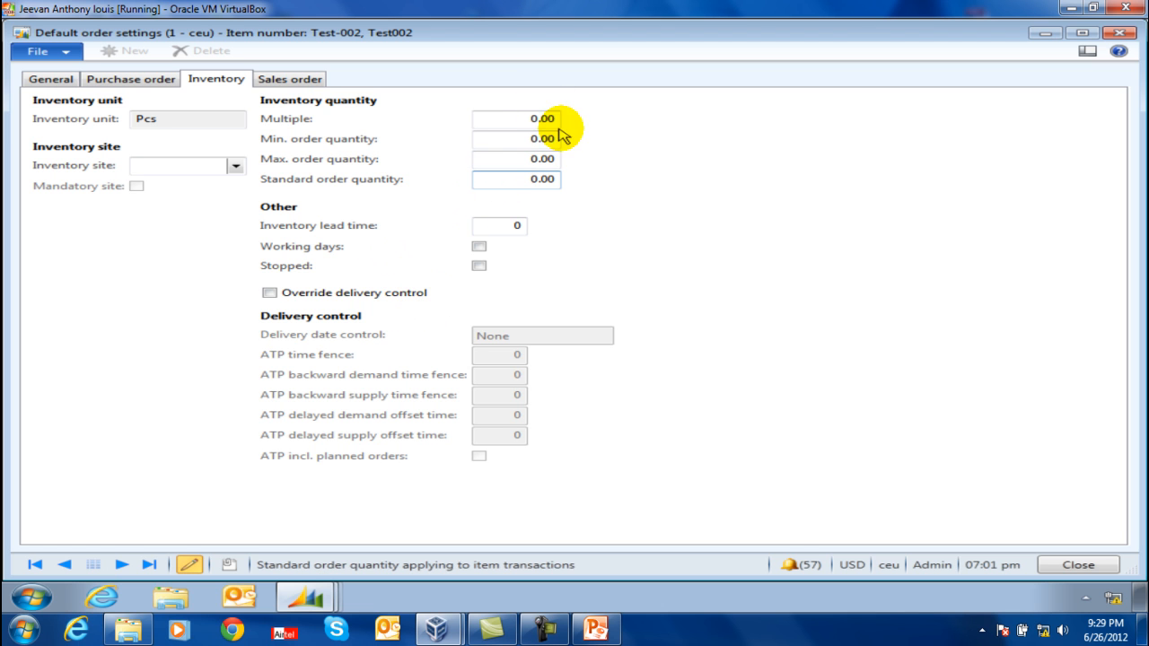
Check the inventory lead time, close the default order settings, and create a new item coverage record for Test-002
click(512, 224)
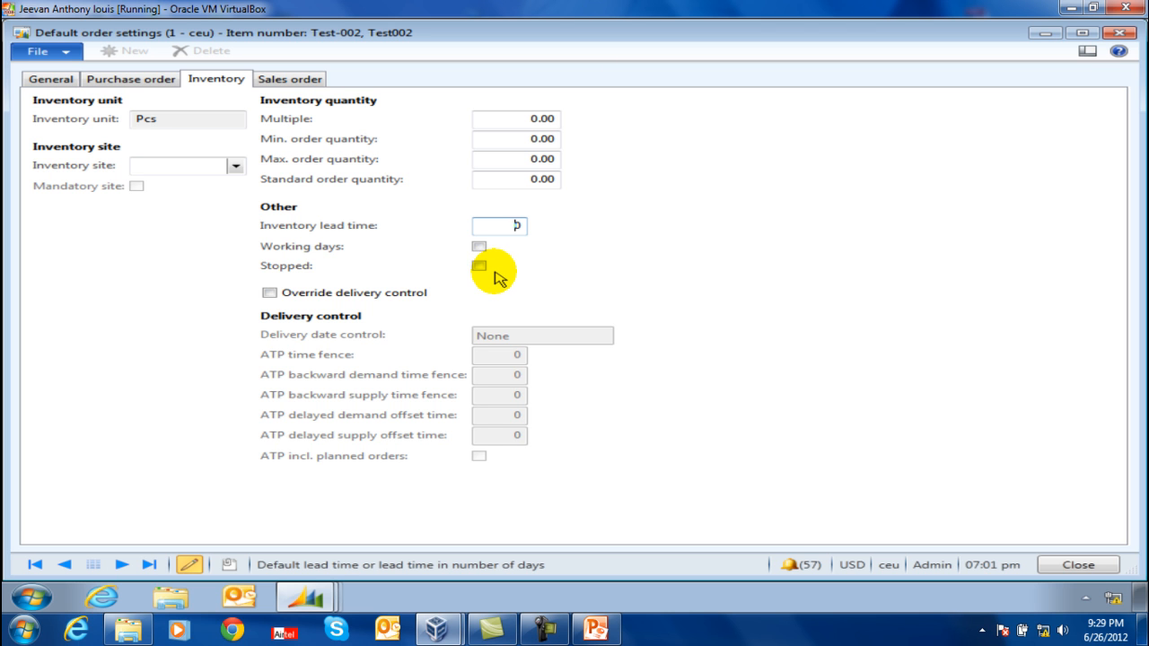
click(1079, 565)
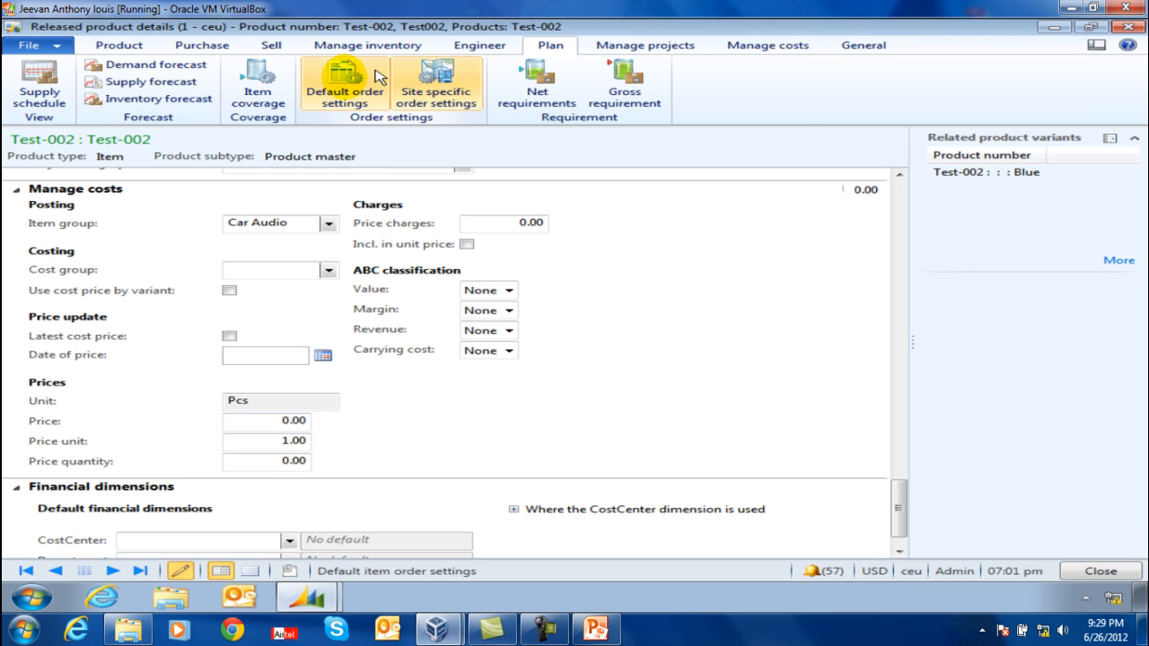
click(257, 91)
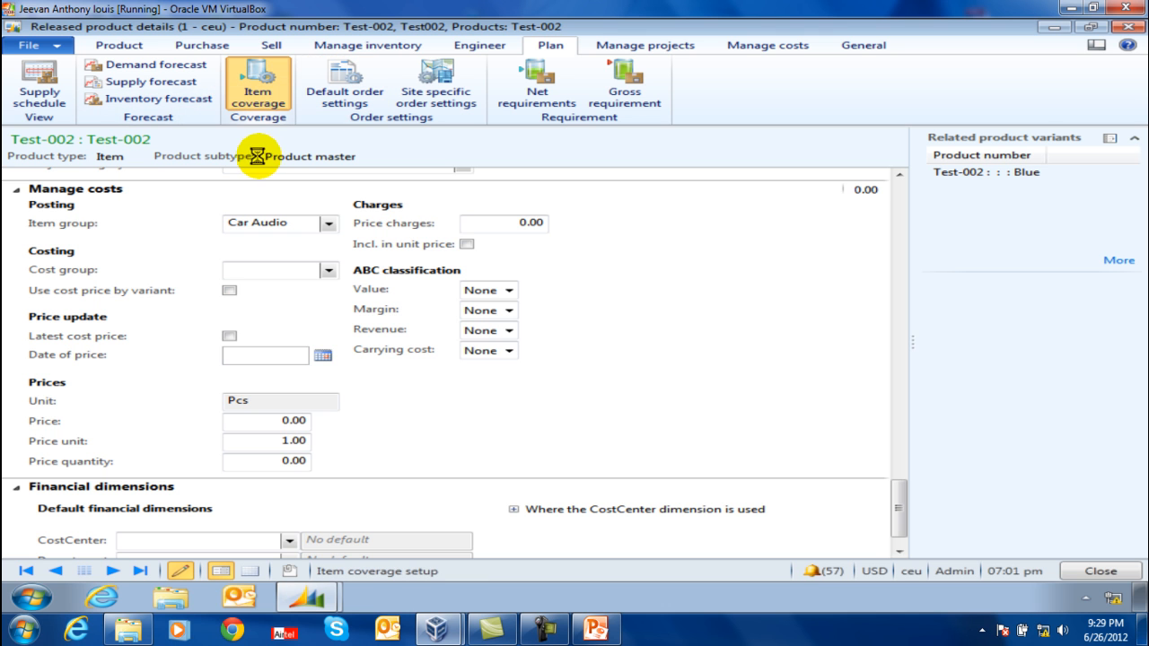
click(301, 150)
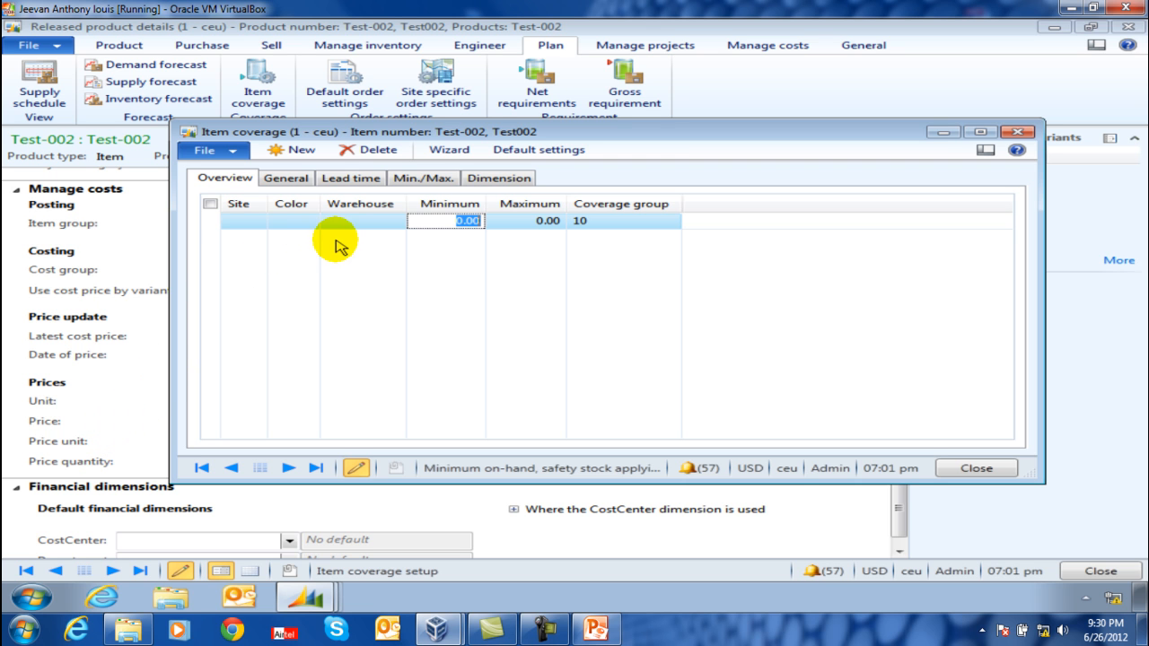
Set the new item coverage record to site 1, warehouse 11 and color Blue
click(250, 221)
click(256, 221)
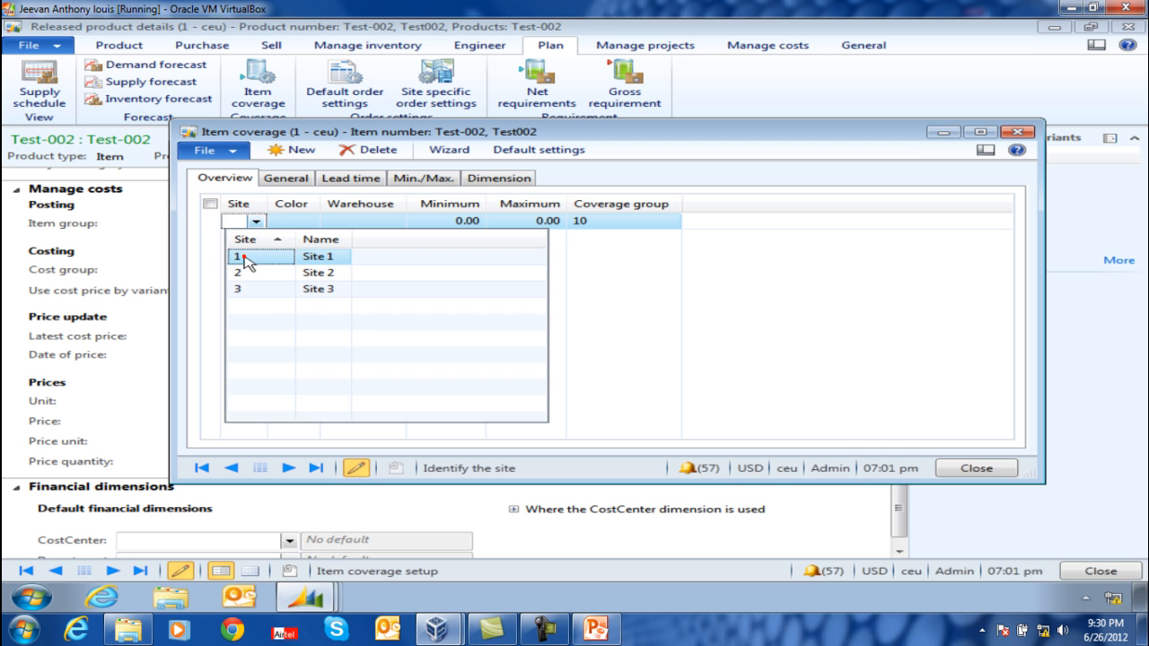
click(244, 259)
click(379, 221)
click(393, 221)
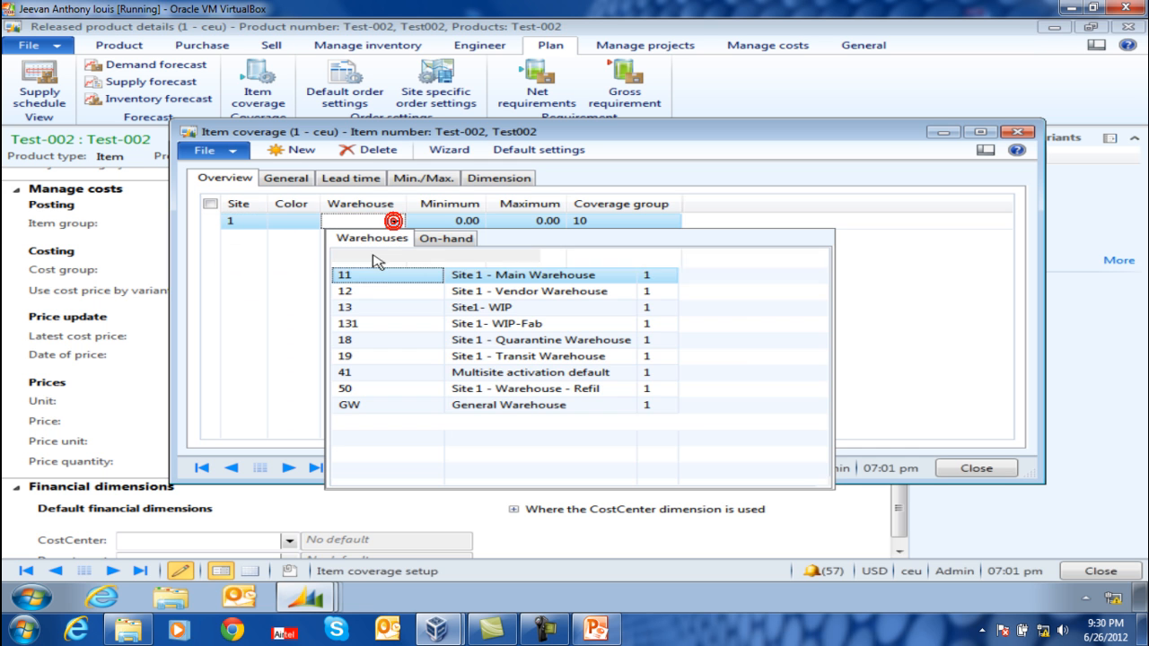
click(363, 275)
click(308, 222)
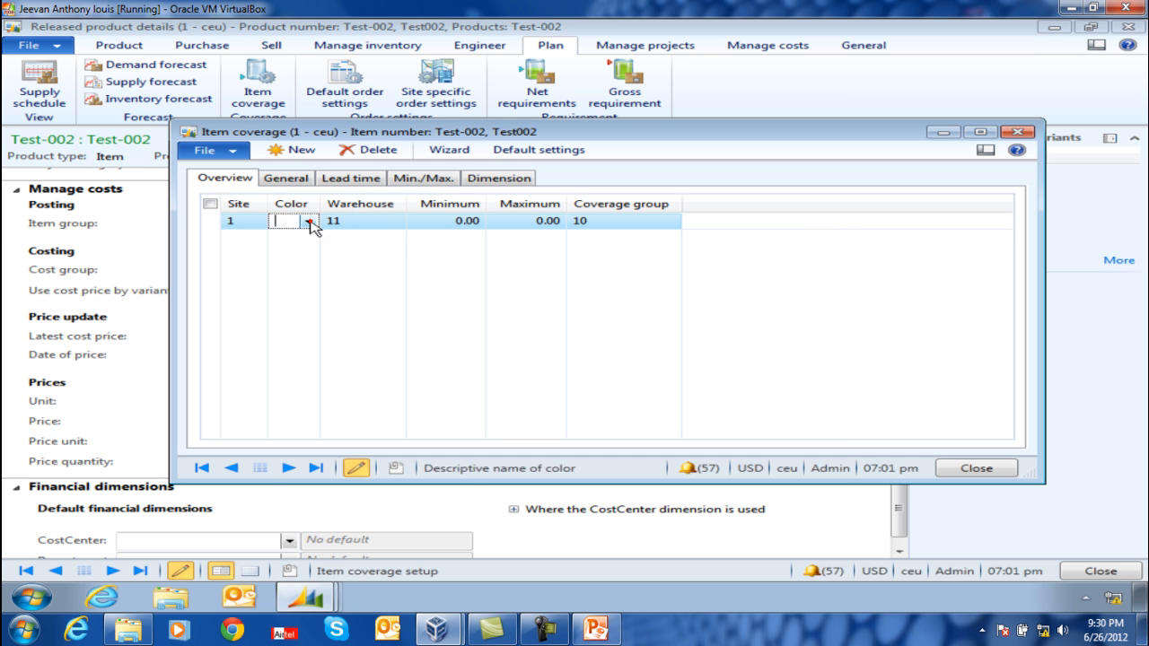
click(308, 222)
click(290, 274)
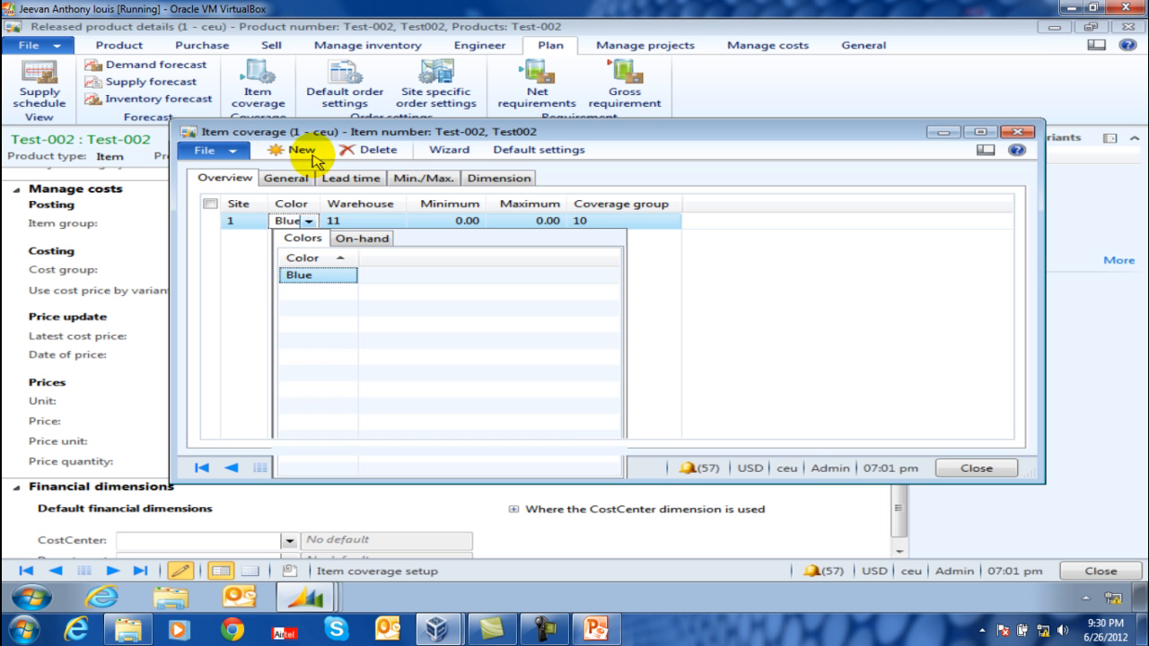
Enable changing the planned order type for the coverage record and set it to Production
click(280, 179)
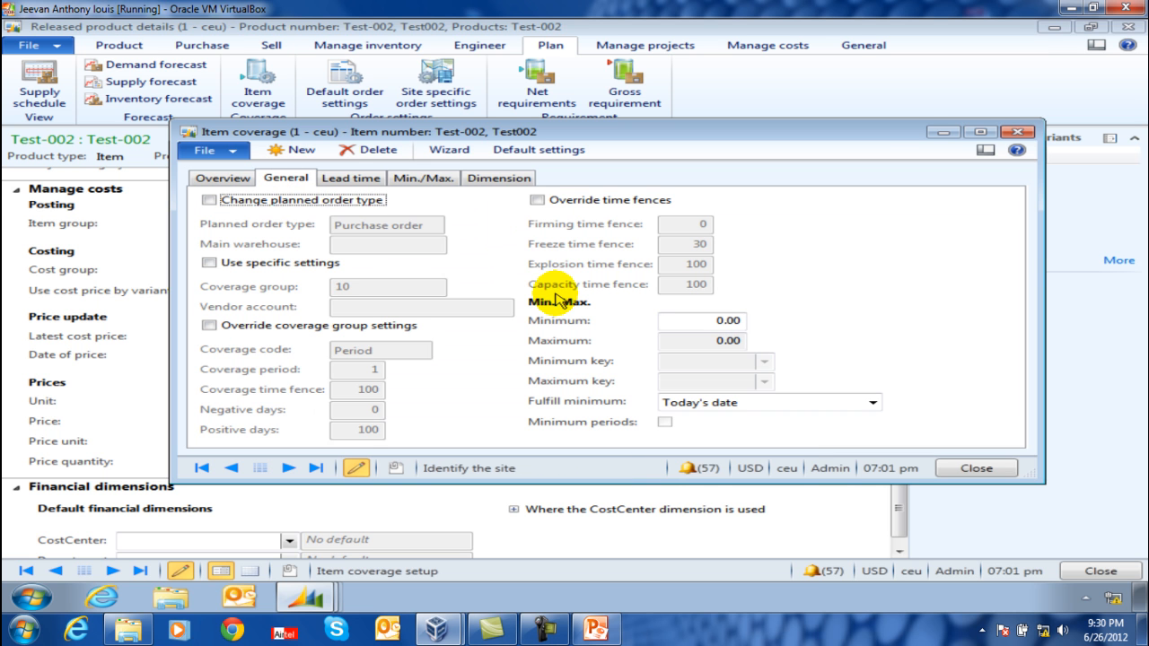
click(225, 198)
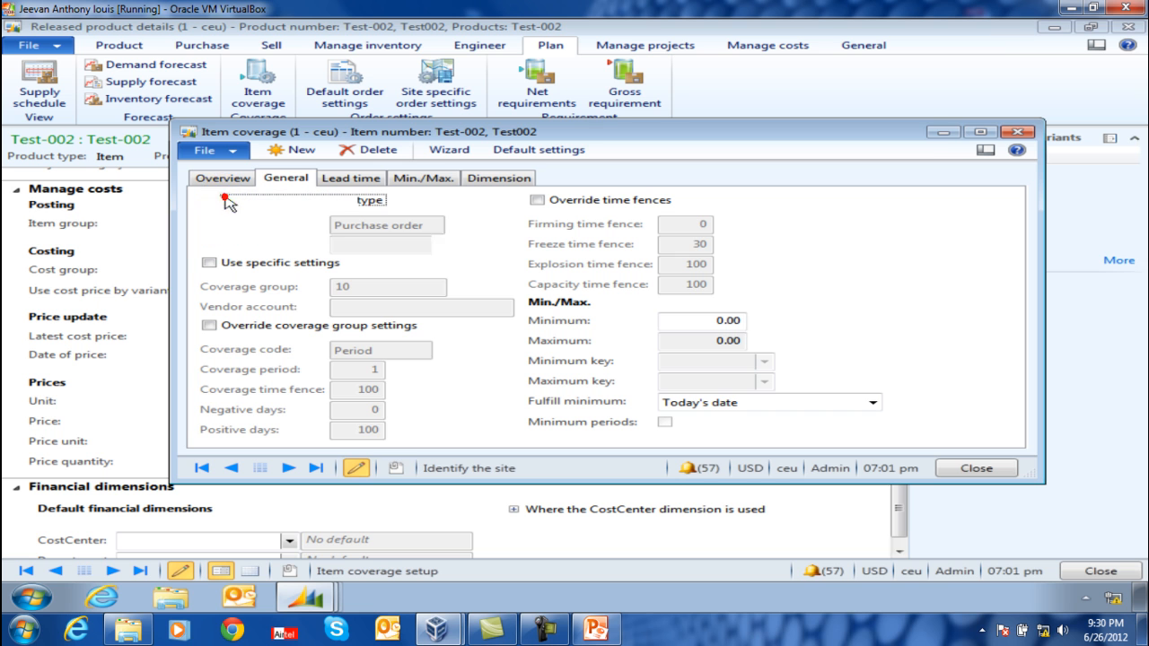
click(438, 230)
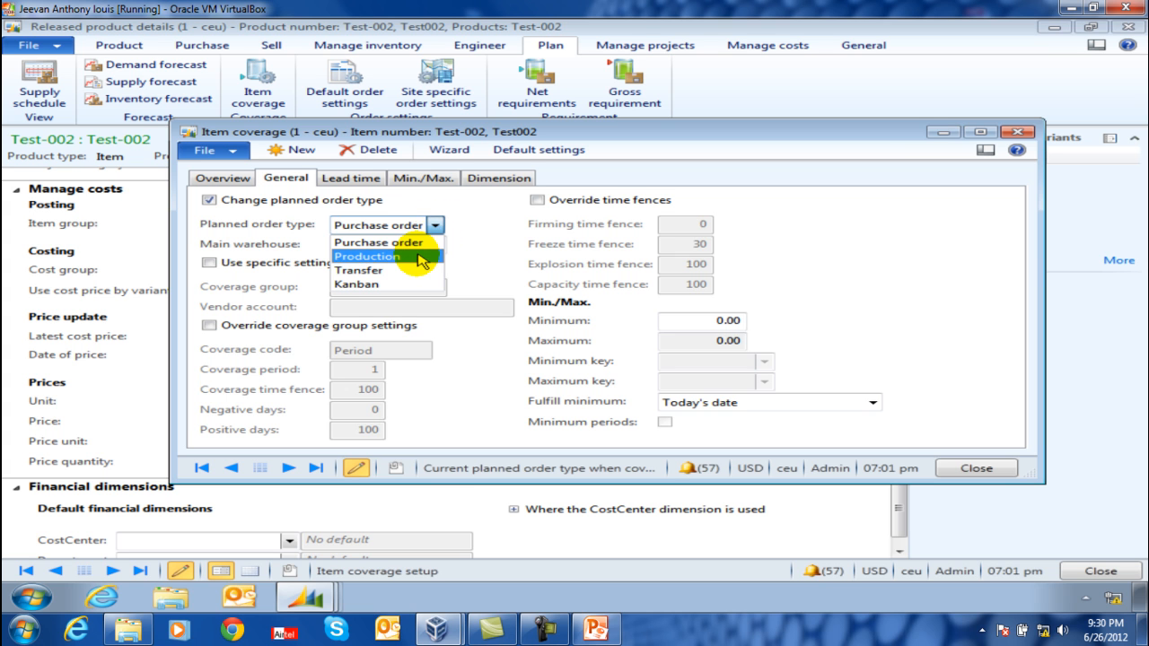
click(386, 257)
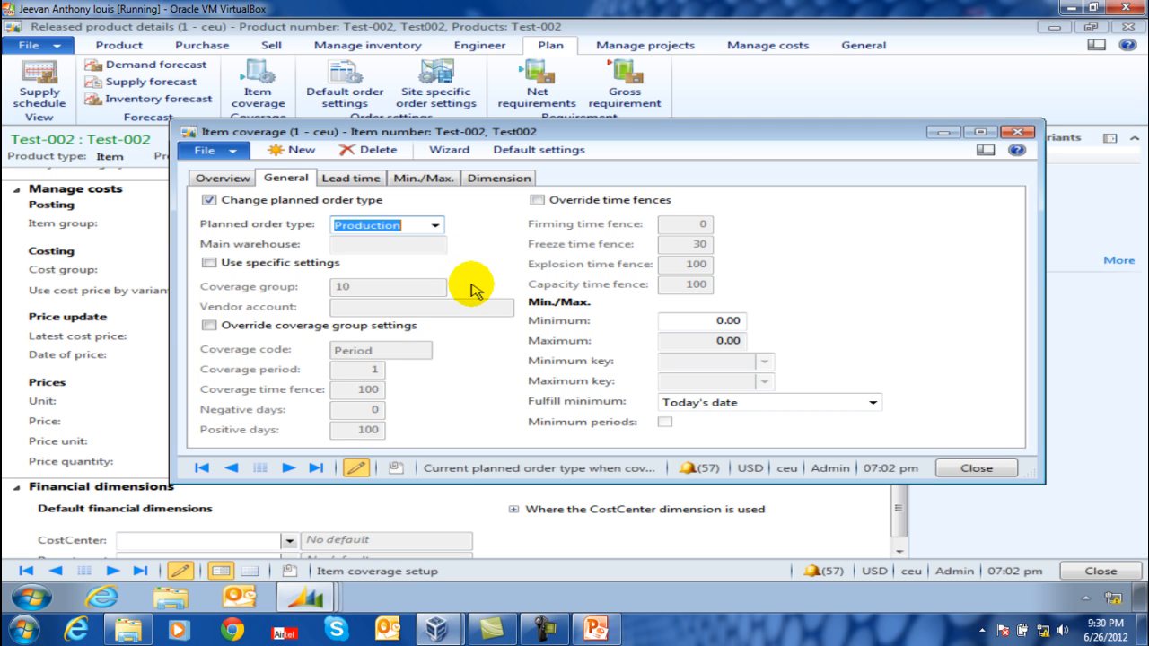
Enable specific settings for the coverage record and check its coverage group and vendor account fields
click(213, 265)
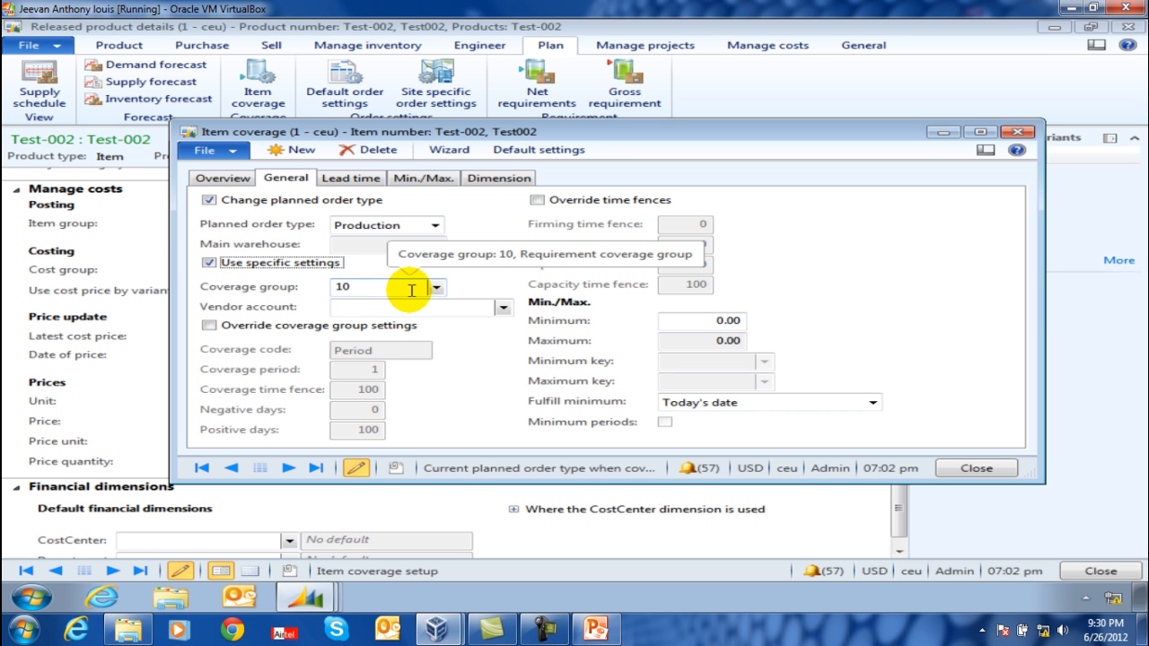
click(411, 290)
click(406, 310)
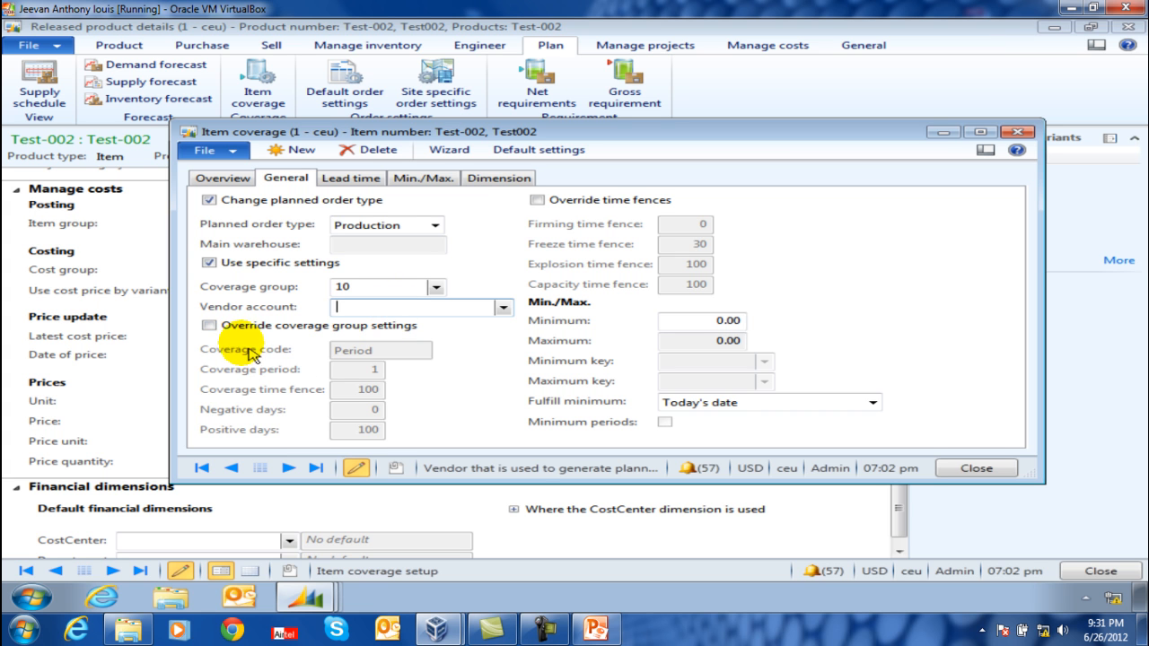
Enable overriding the coverage group settings and examine the coverage code options, coverage period and positive days
click(210, 326)
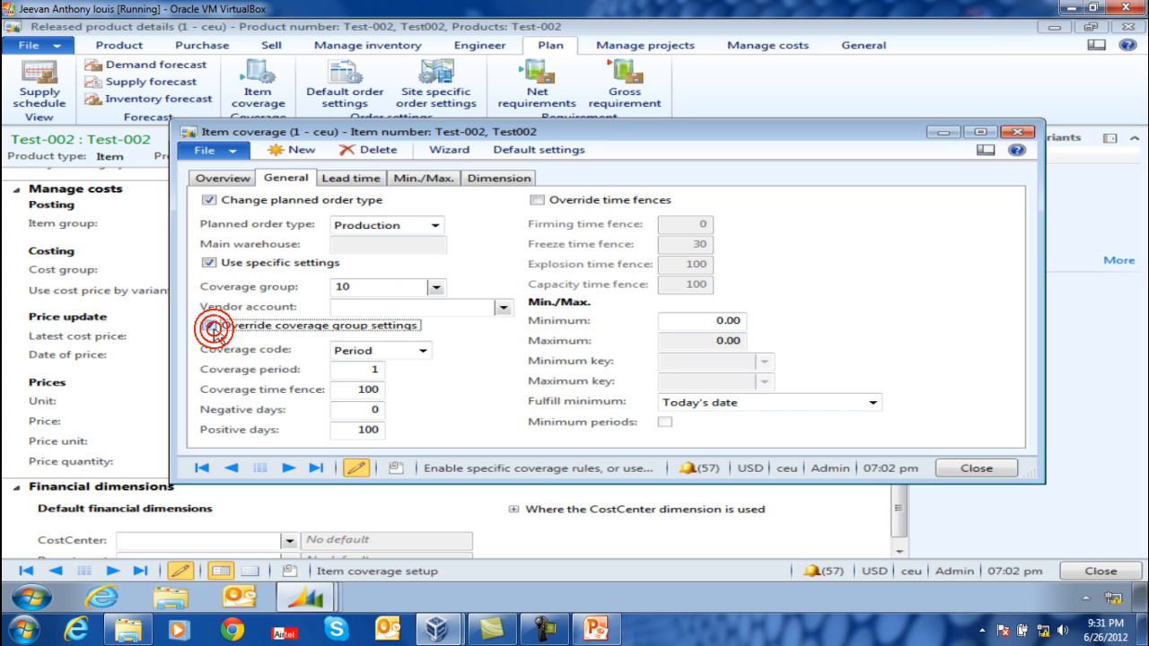
click(423, 350)
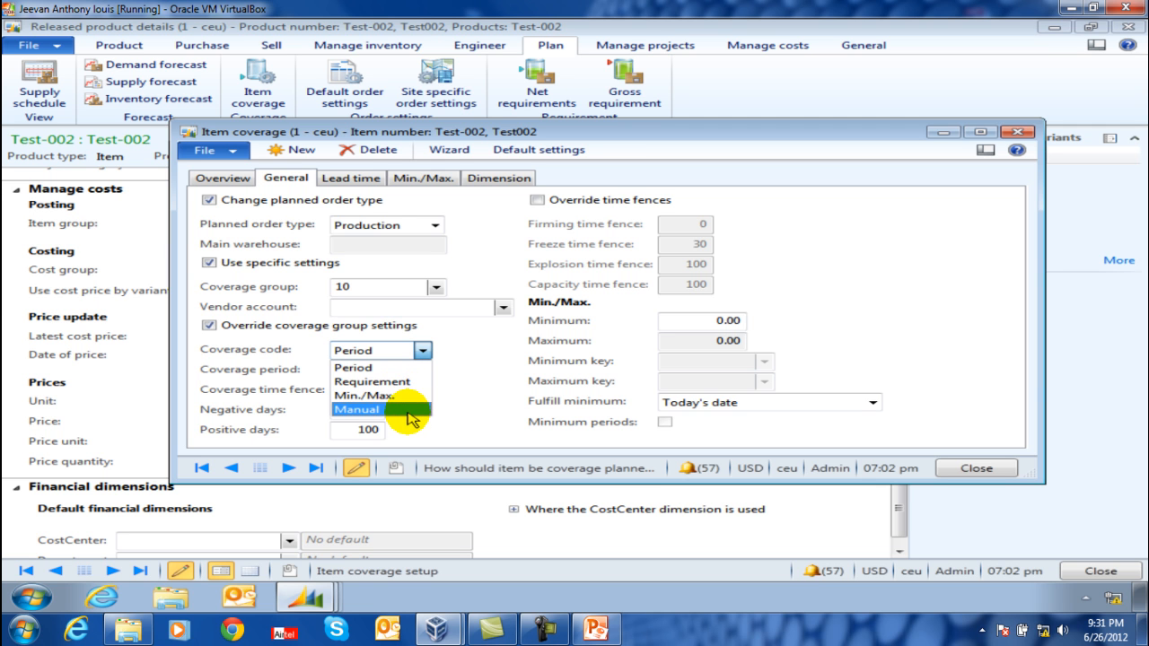
click(462, 405)
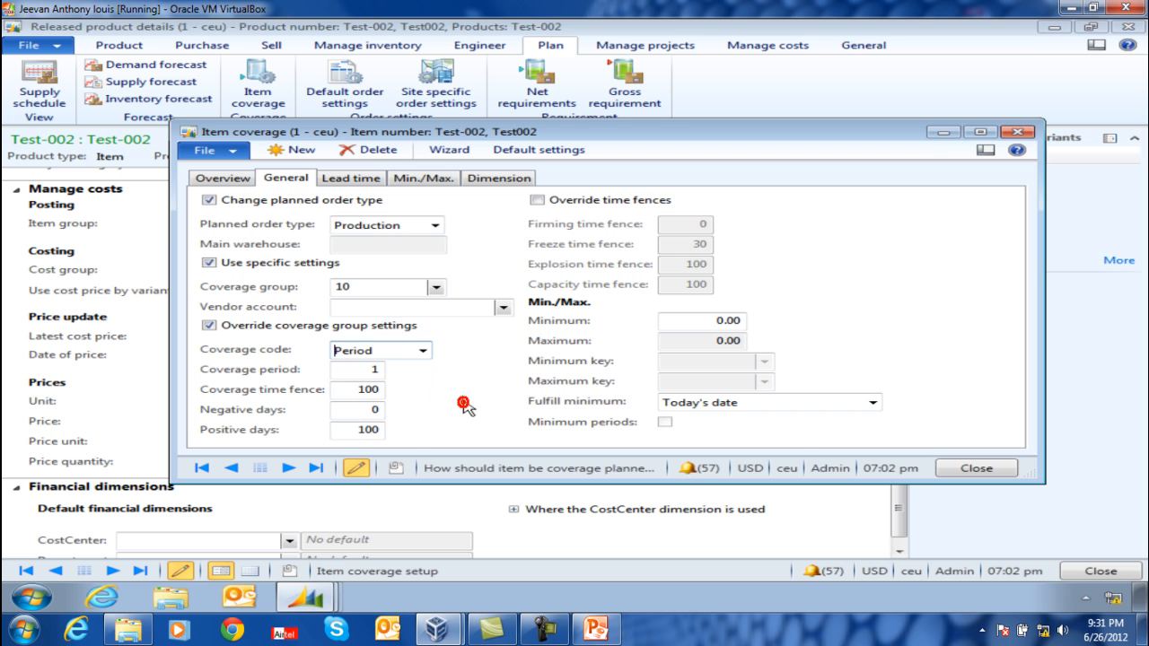
click(361, 370)
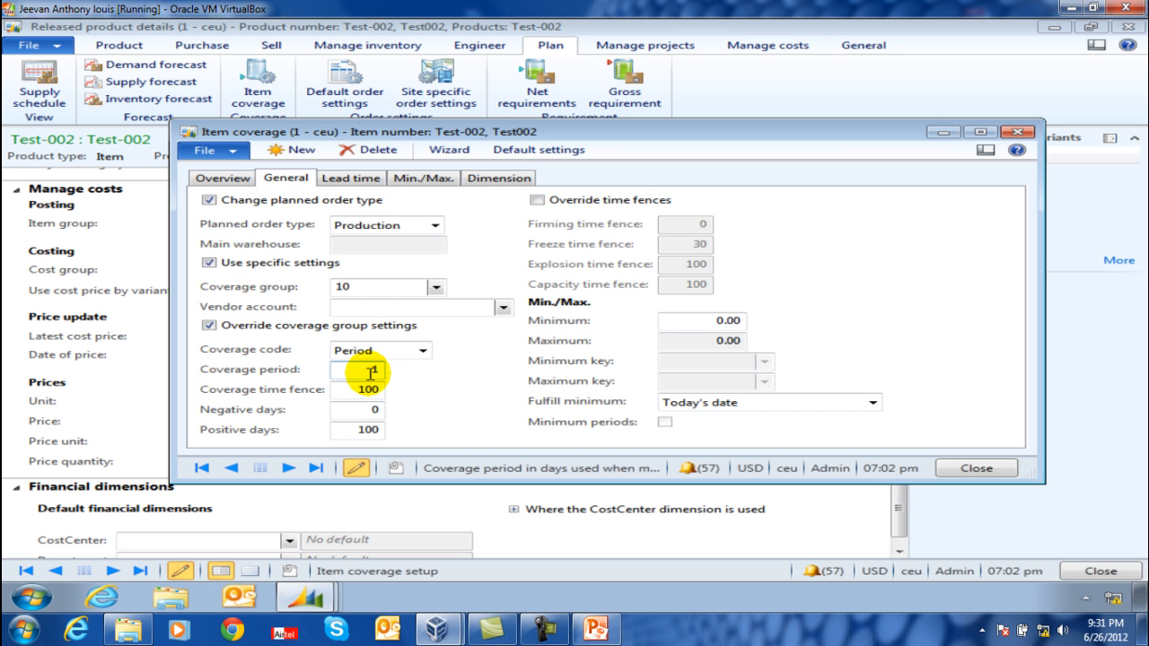
click(350, 434)
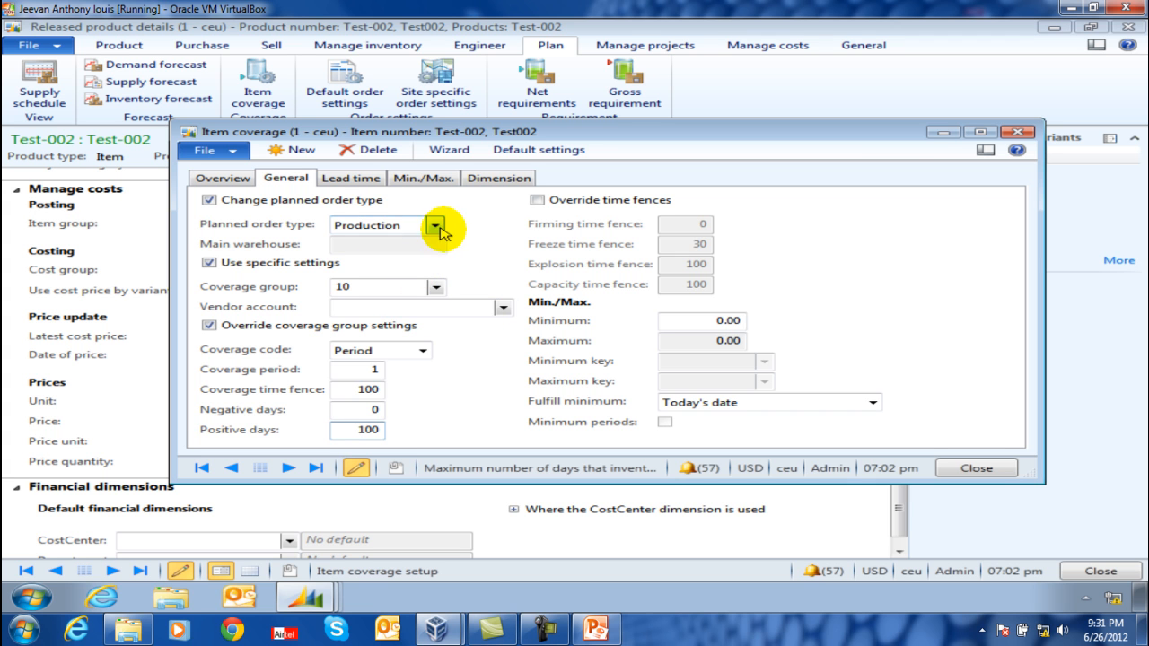
Enable the production and transfer lead time overrides for the coverage record and check their time fields
click(358, 181)
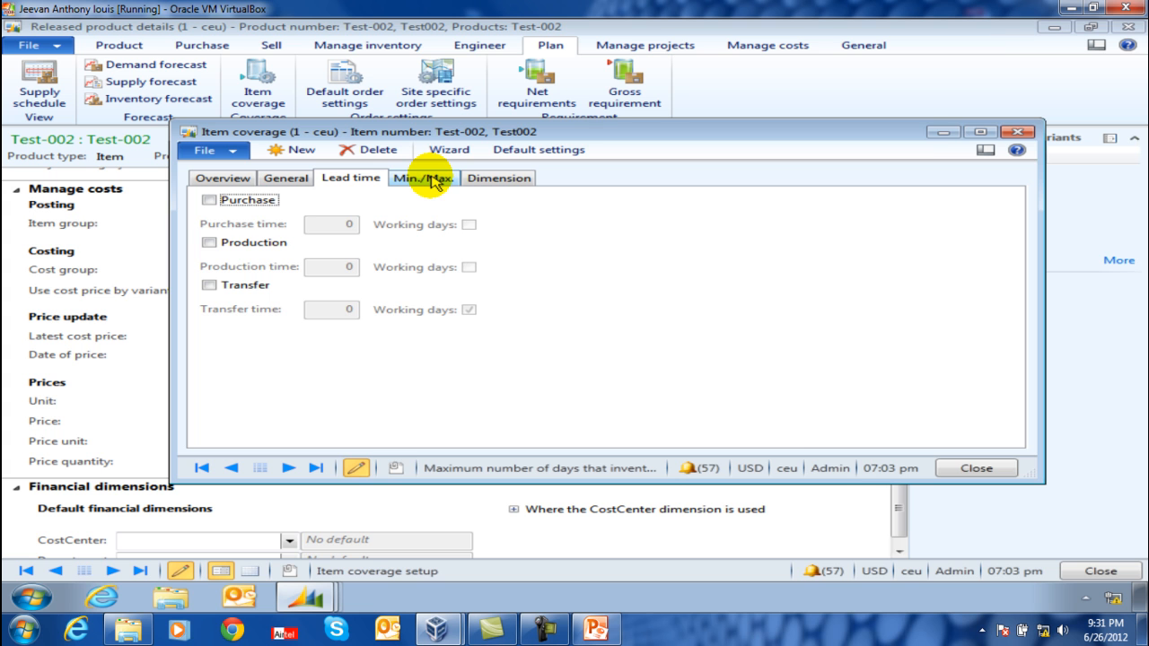
click(209, 242)
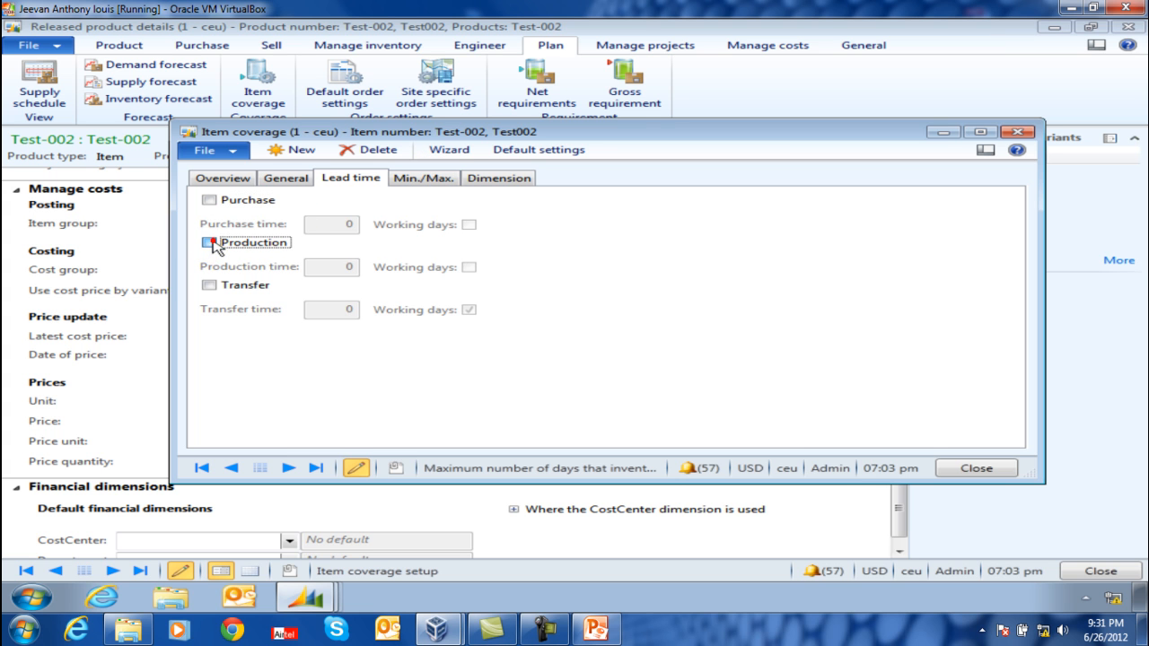
click(326, 264)
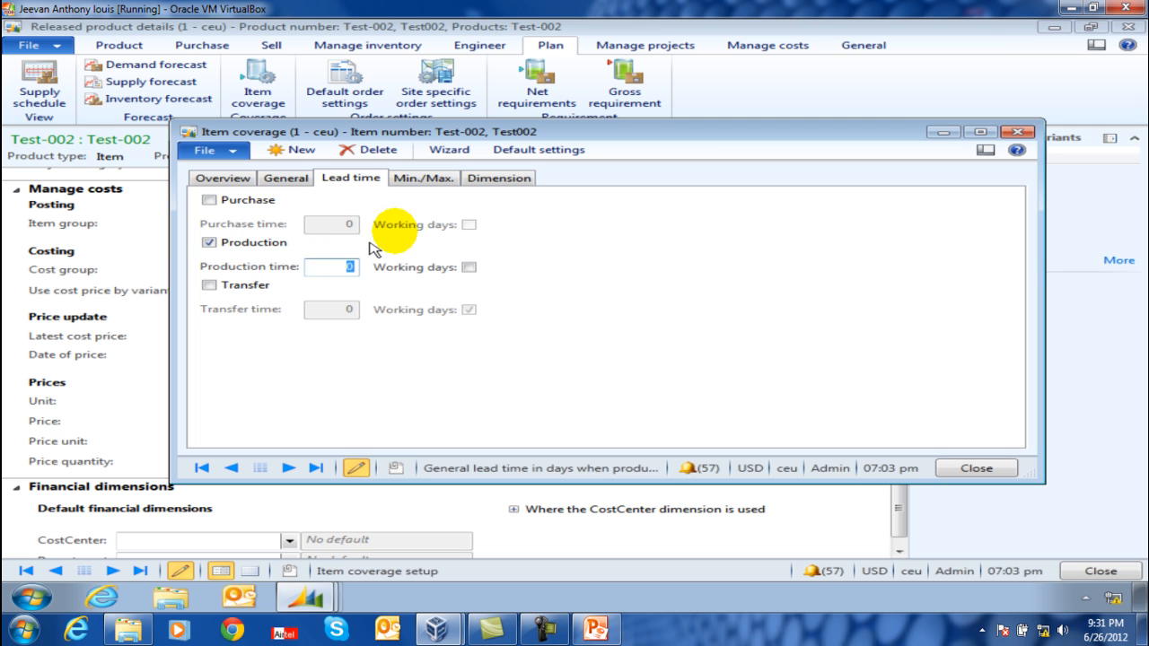
click(208, 286)
click(325, 311)
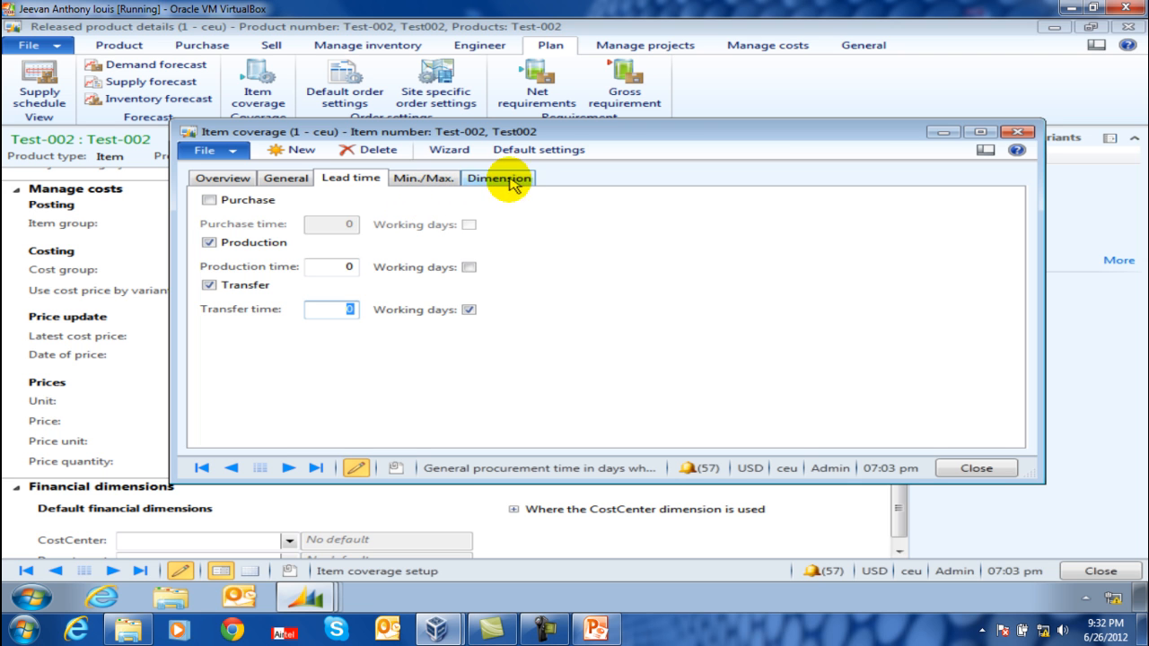
Review the record's minimum and maximum on-hand inventory, coverage dimensions and overview line, and close the item coverage form
click(424, 180)
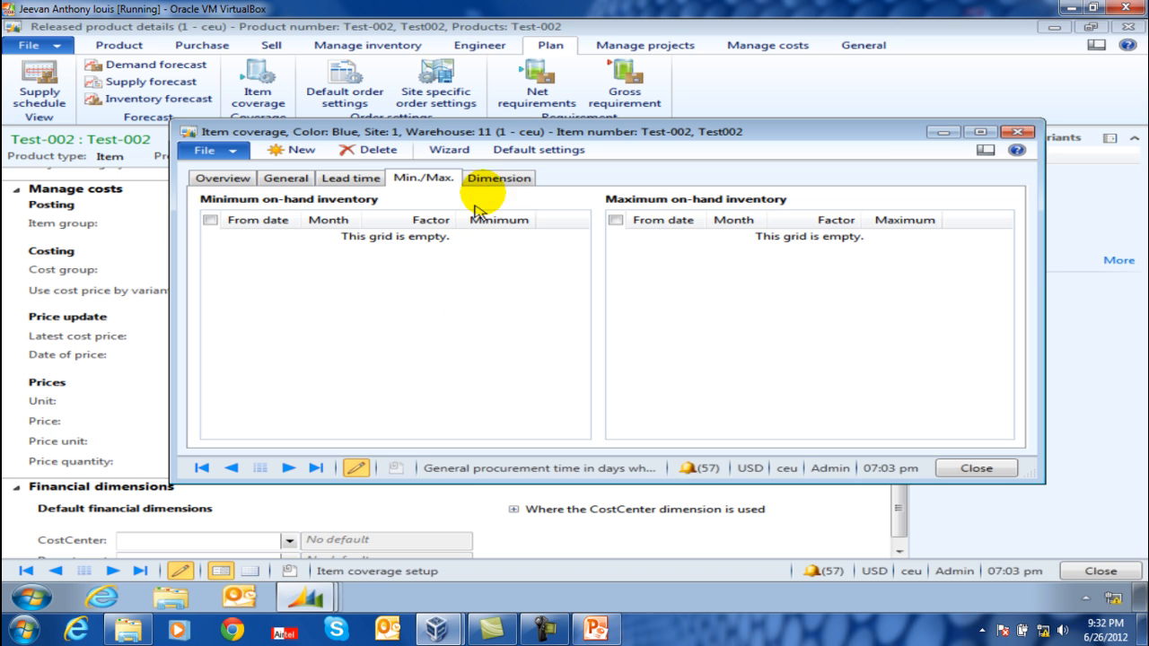
click(525, 178)
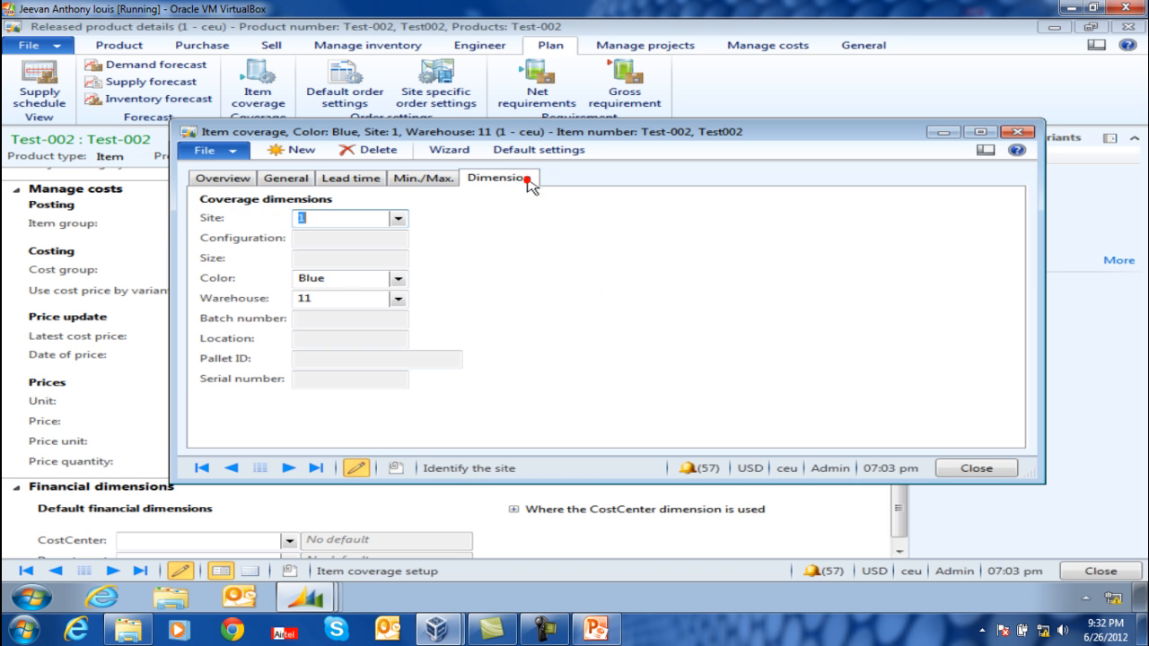
click(362, 300)
click(374, 285)
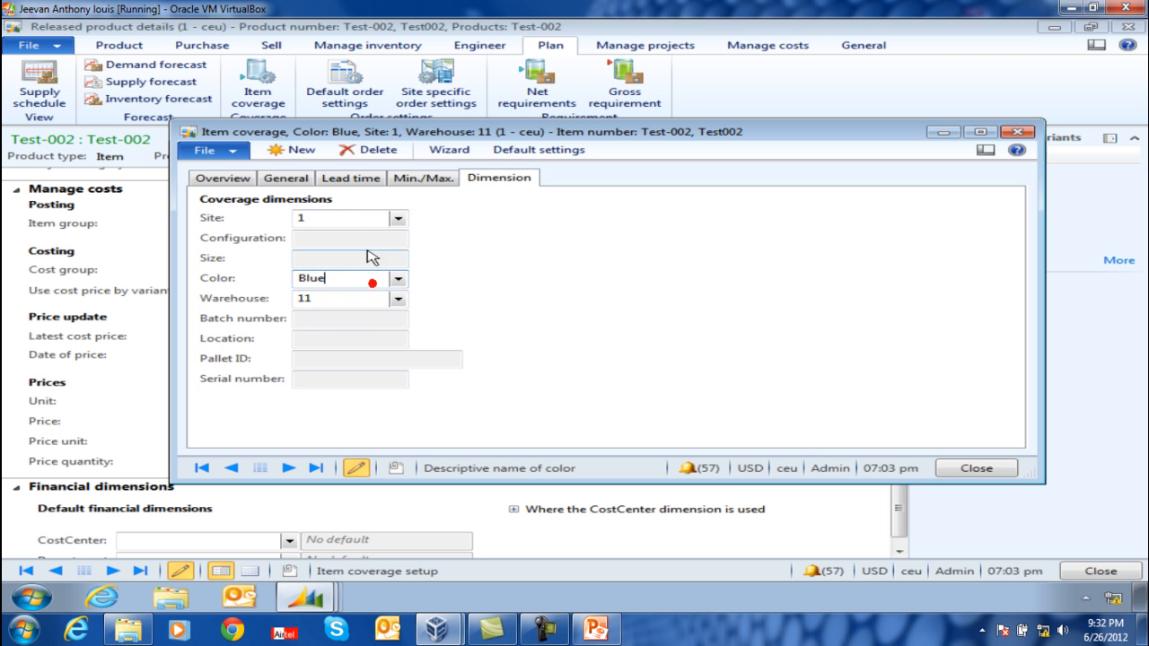
click(223, 177)
click(269, 222)
click(351, 221)
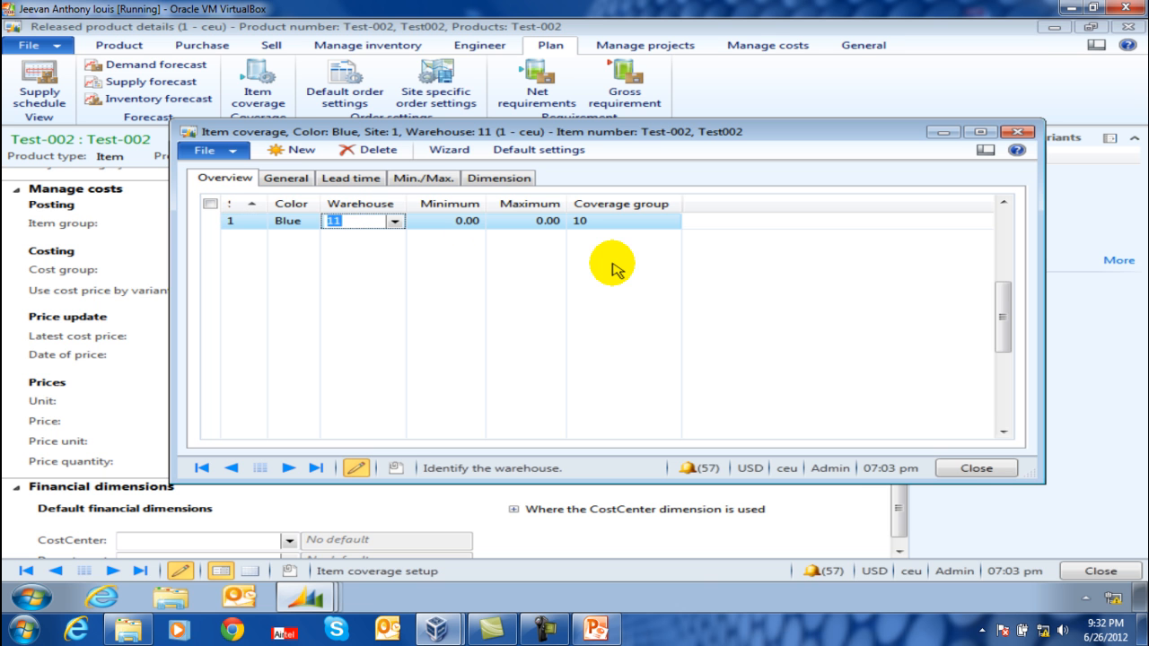
click(976, 468)
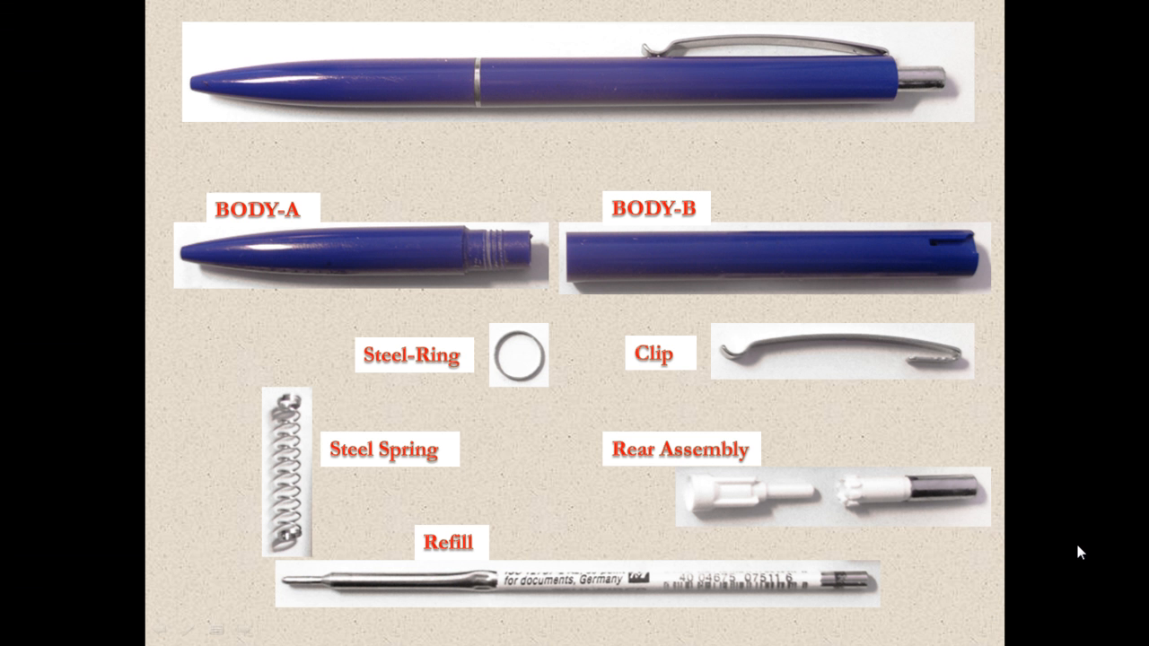